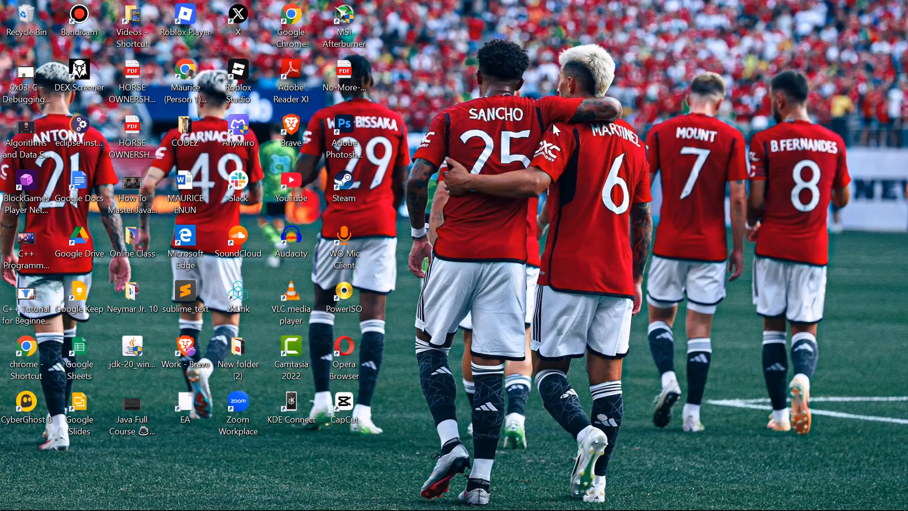
# Switch to the Brave browser with clickfunnels.com open and view the homepage headline and its free sign-up form
pyautogui.moveTo(453, 507)
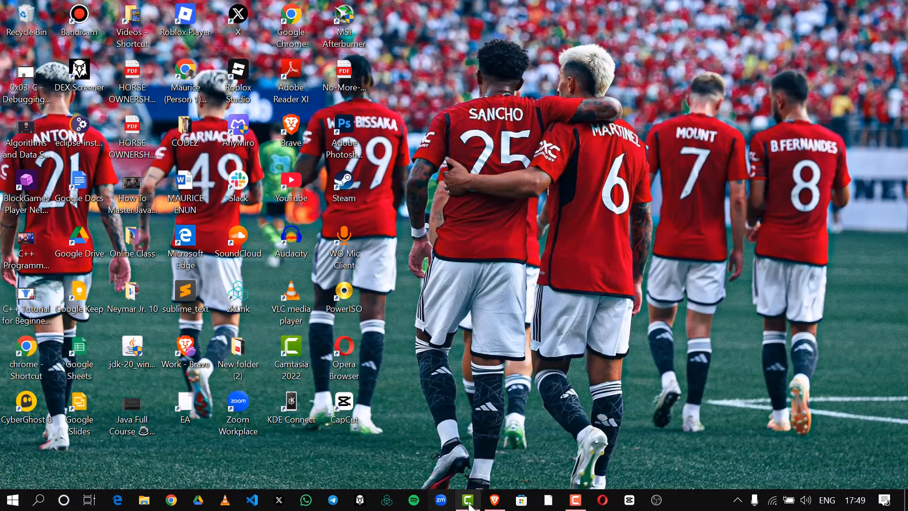
pyautogui.click(497, 502)
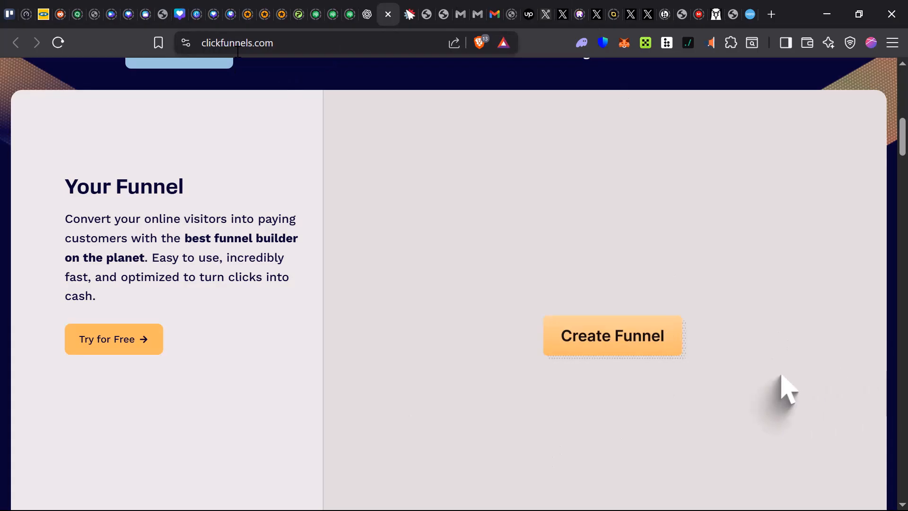
pyautogui.scroll(10, 576, 331)
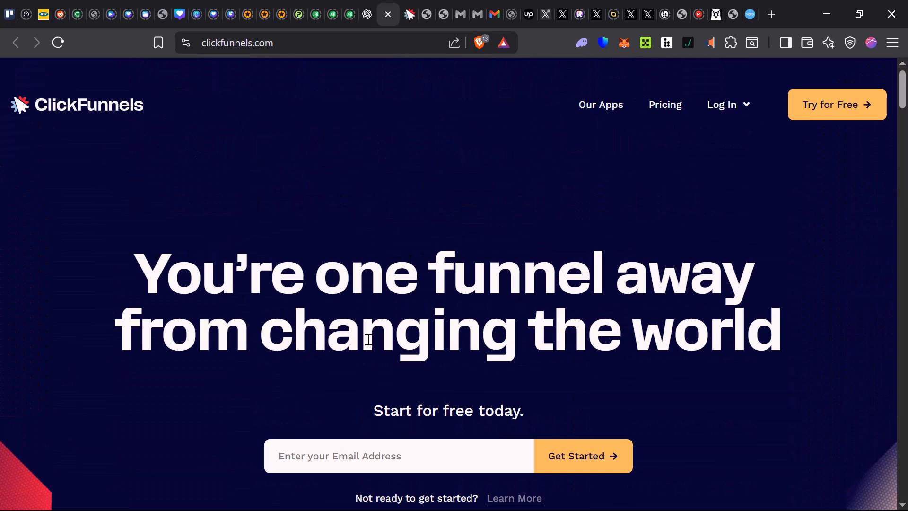
pyautogui.moveTo(376, 417); pyautogui.dragTo(660, 499)
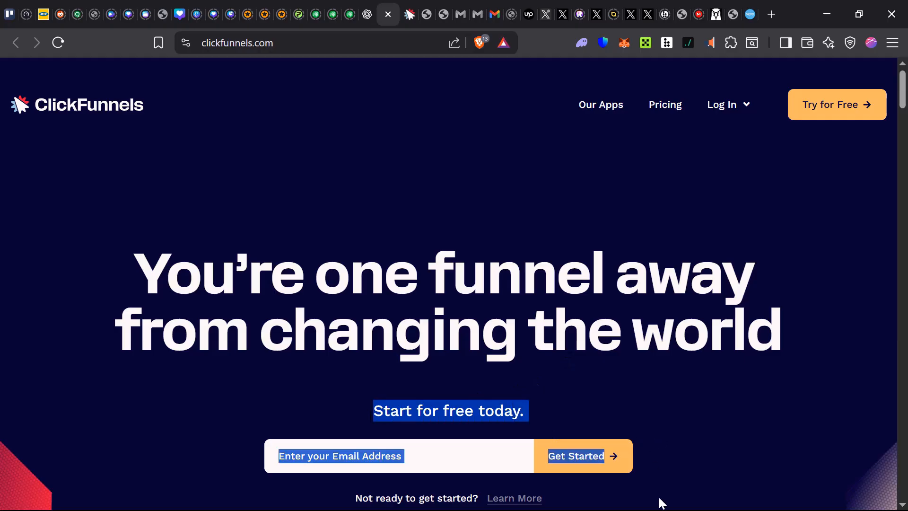
pyautogui.click(654, 451)
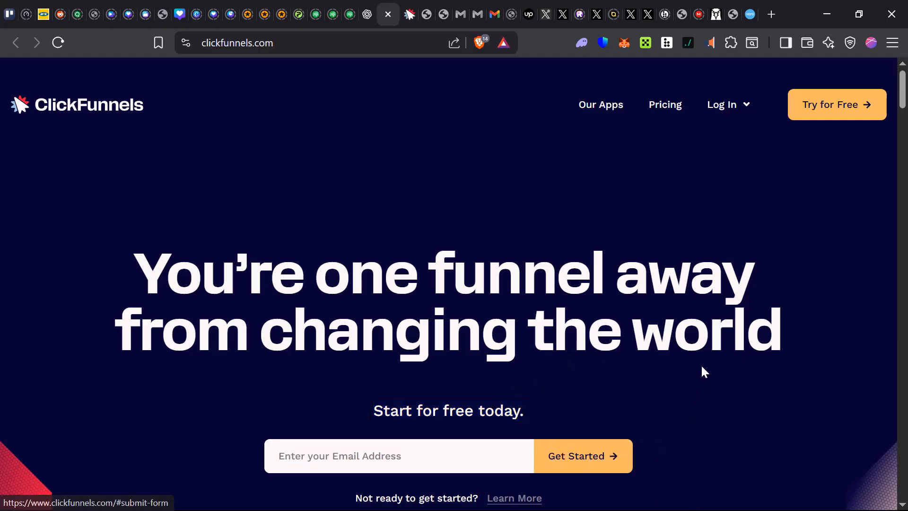
# Examine the homepage's product categories and the Your Funnel section with its description and animated builder demo
pyautogui.scroll(-5, 548, 256)
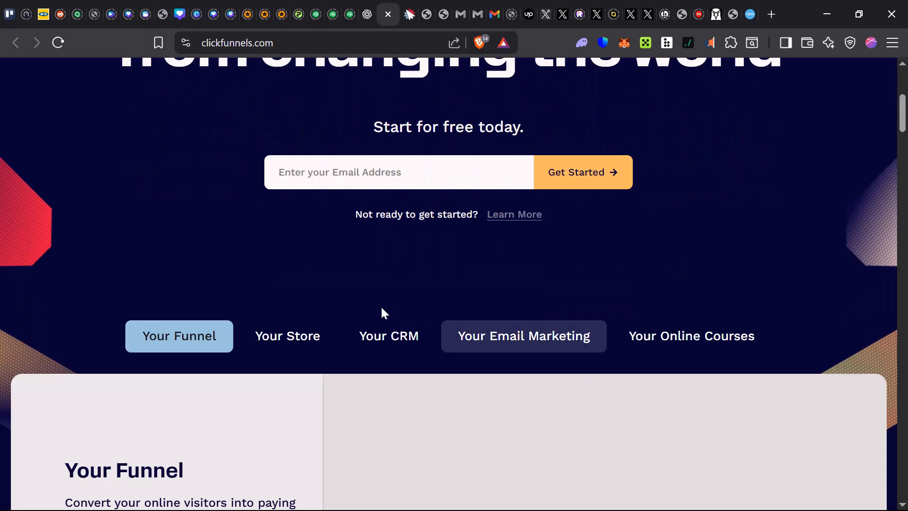
pyautogui.scroll(-2, 386, 314)
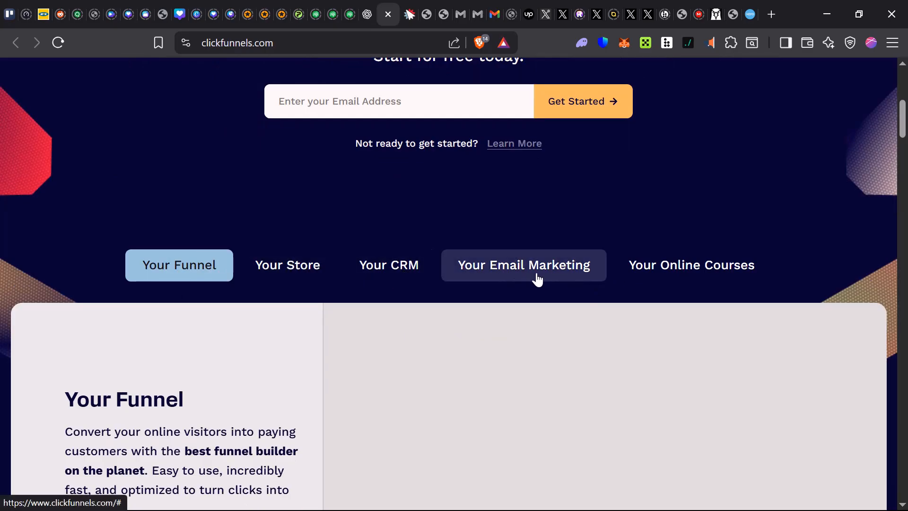
pyautogui.scroll(-3, 167, 337)
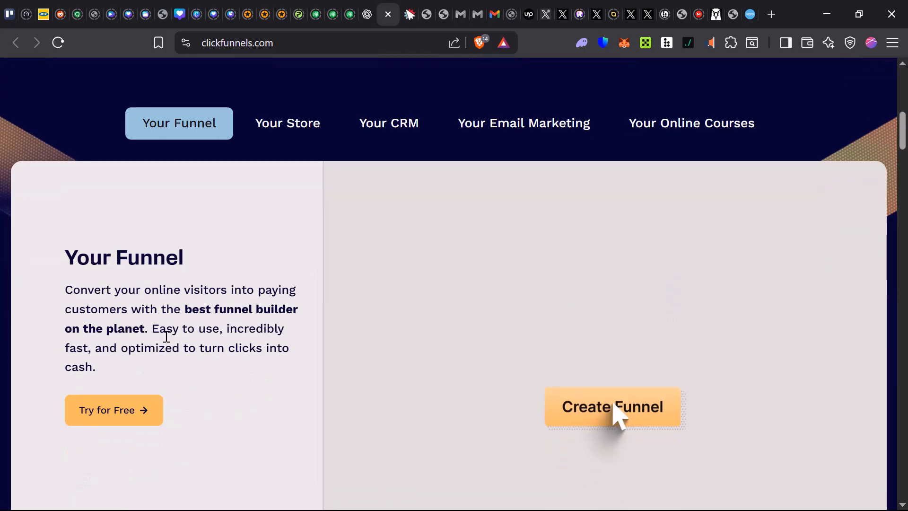
pyautogui.moveTo(66, 291); pyautogui.dragTo(894, 503)
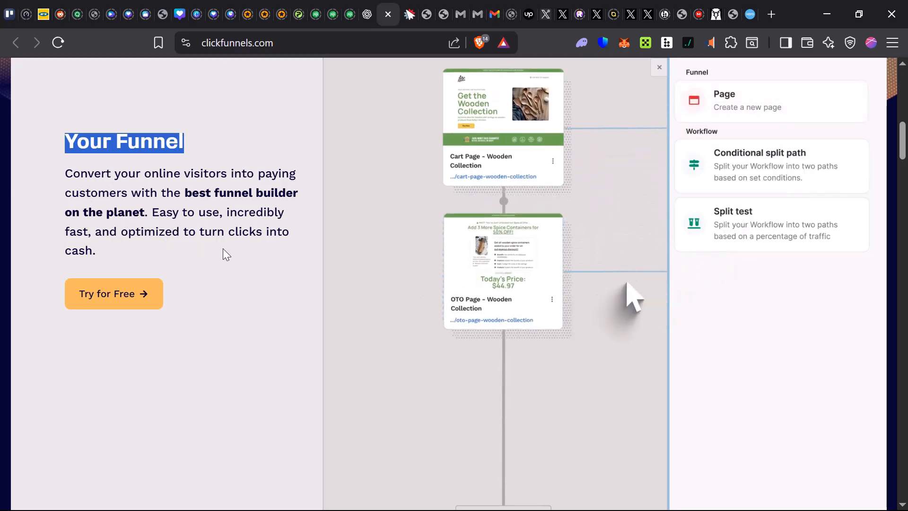
pyautogui.scroll(4, 695, 233)
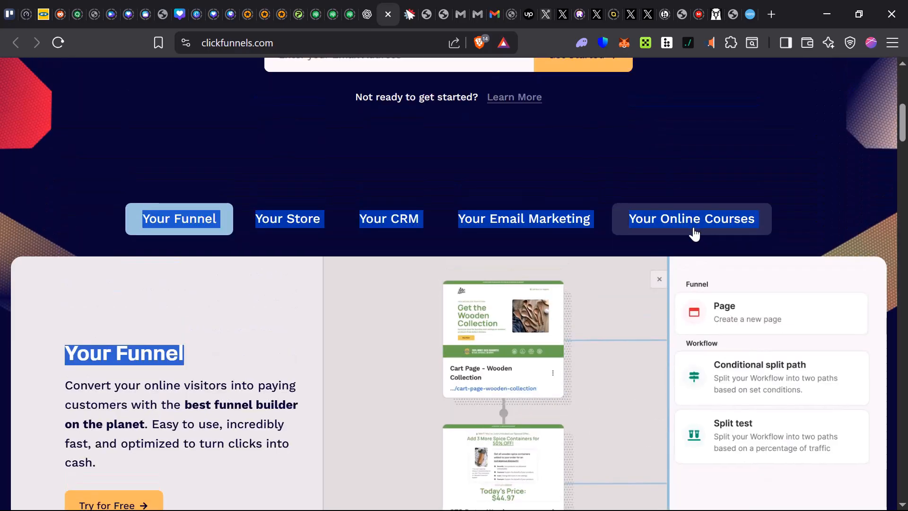
pyautogui.scroll(-3, 622, 218)
pyautogui.click(293, 194)
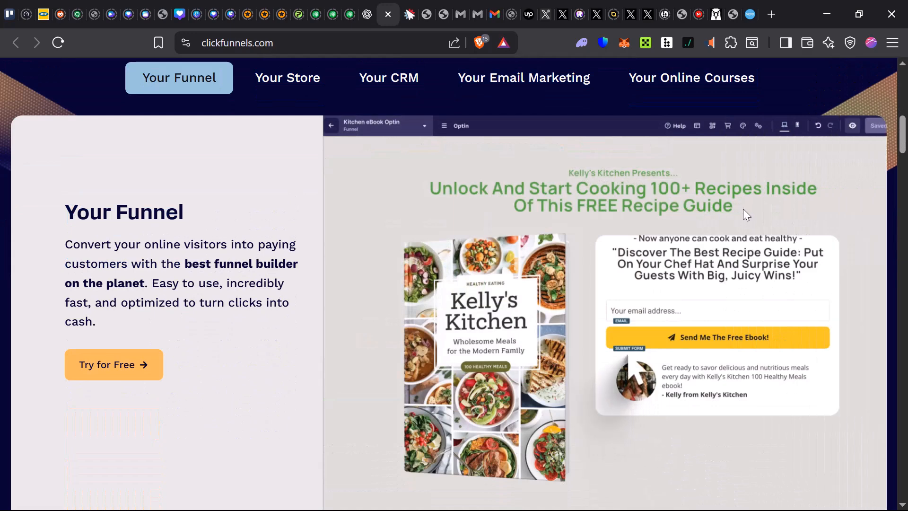
pyautogui.scroll(-3, 530, 224)
pyautogui.scroll(4, 616, 251)
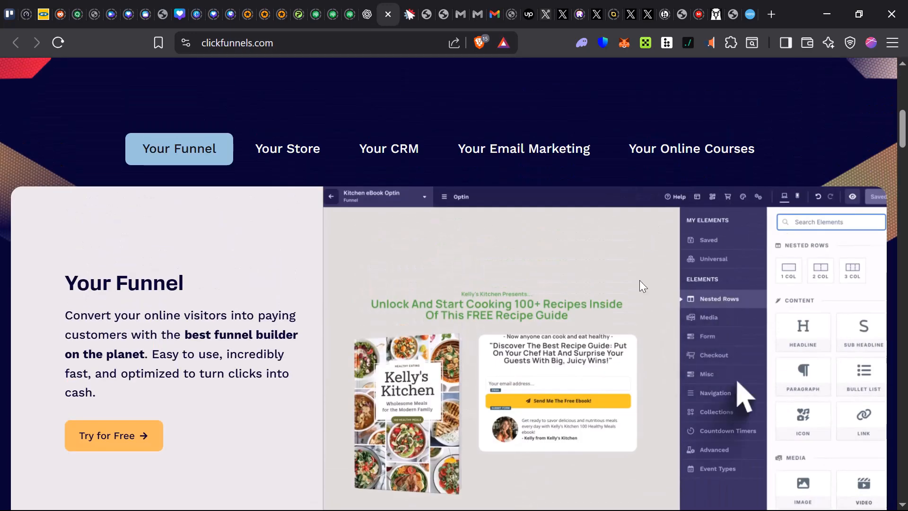
pyautogui.scroll(-1, 739, 294)
pyautogui.scroll(-1, 740, 294)
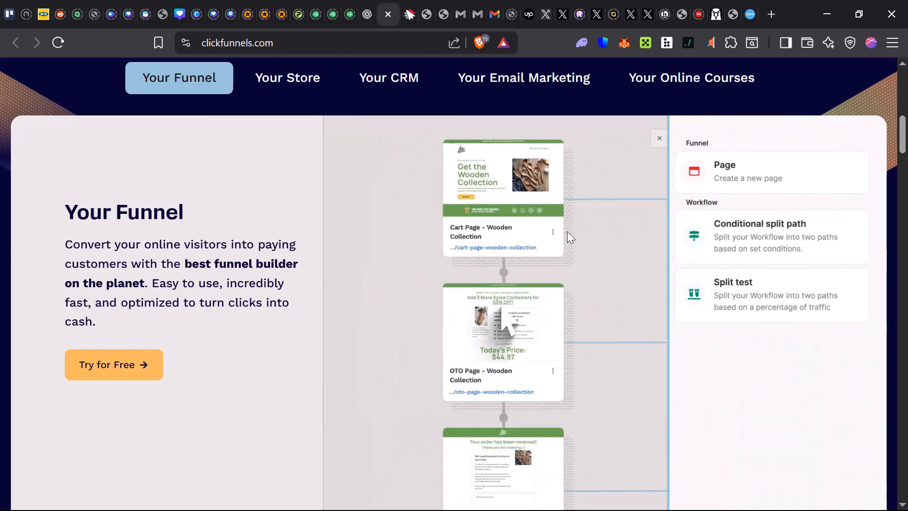
pyautogui.scroll(-1, 512, 194)
pyautogui.scroll(2, 512, 171)
pyautogui.scroll(-2, 513, 190)
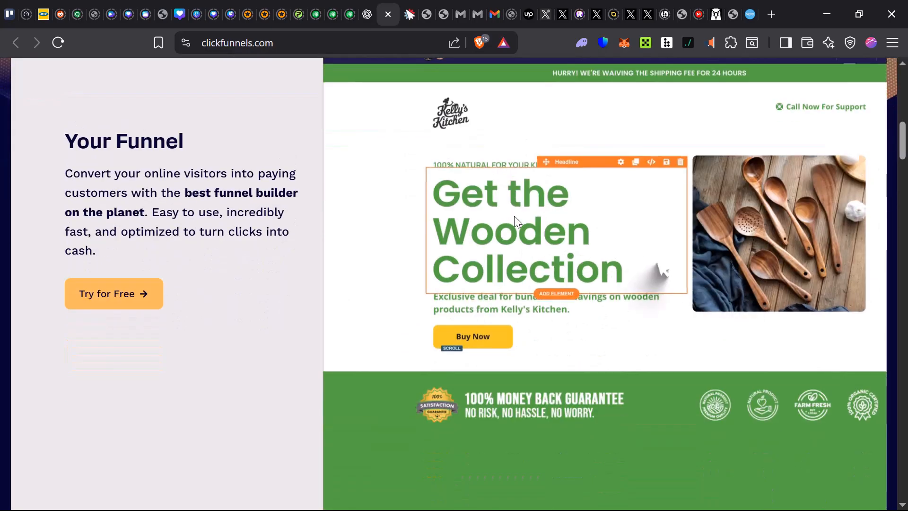
# Review the press logos and read the customer testimonials on the ClickFunnels homepage, including further cards in the carousel
pyautogui.scroll(-4, 514, 311)
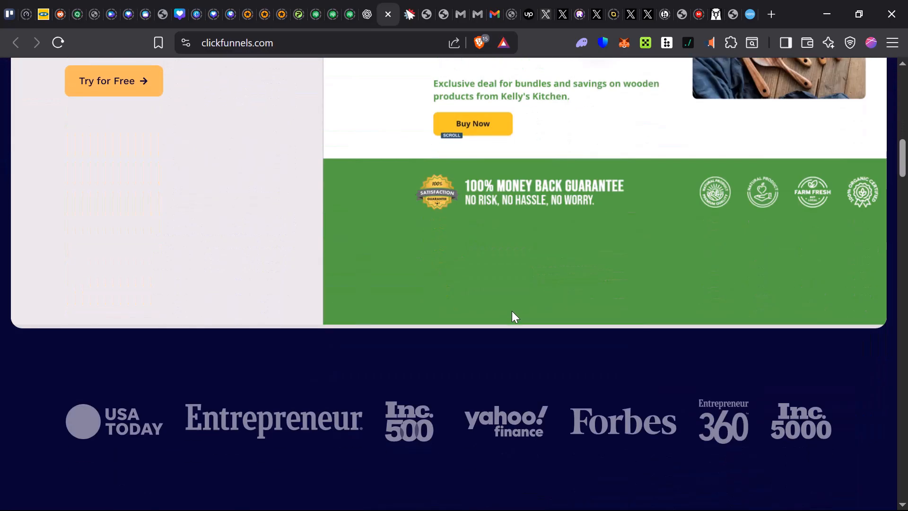
pyautogui.scroll(-1, 473, 334)
pyautogui.scroll(-2, 331, 345)
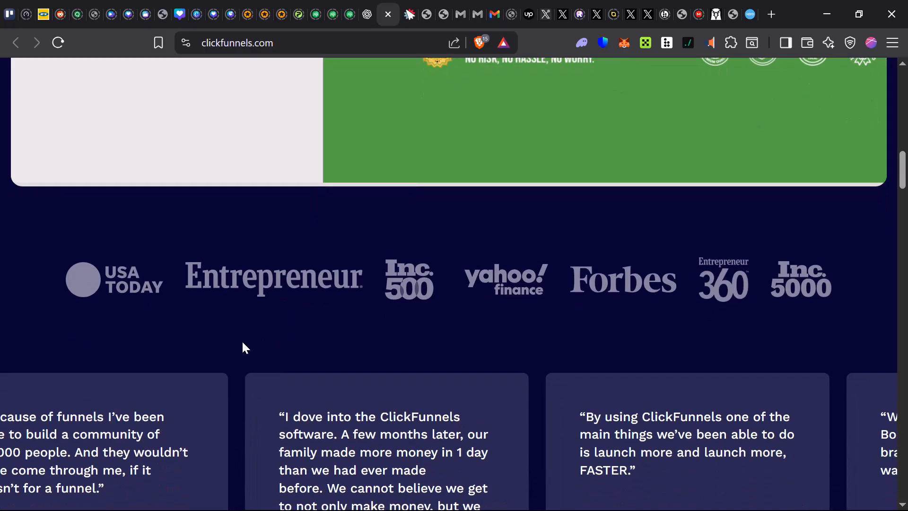
pyautogui.scroll(-4, 132, 329)
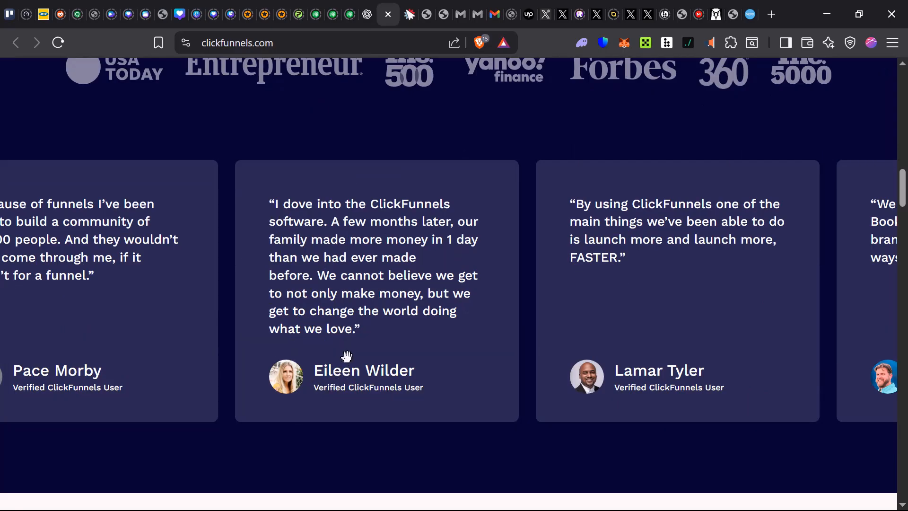
pyautogui.scroll(-2, 370, 335)
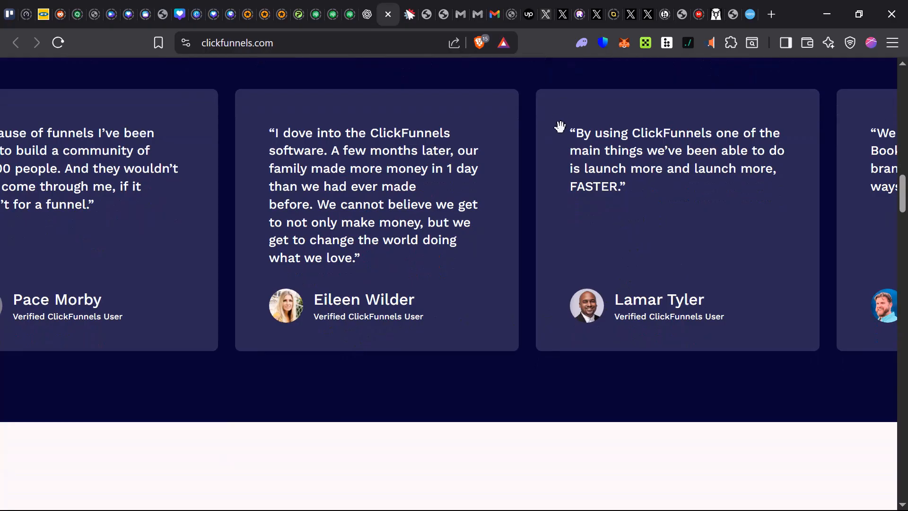
pyautogui.moveTo(576, 136); pyautogui.dragTo(195, 265)
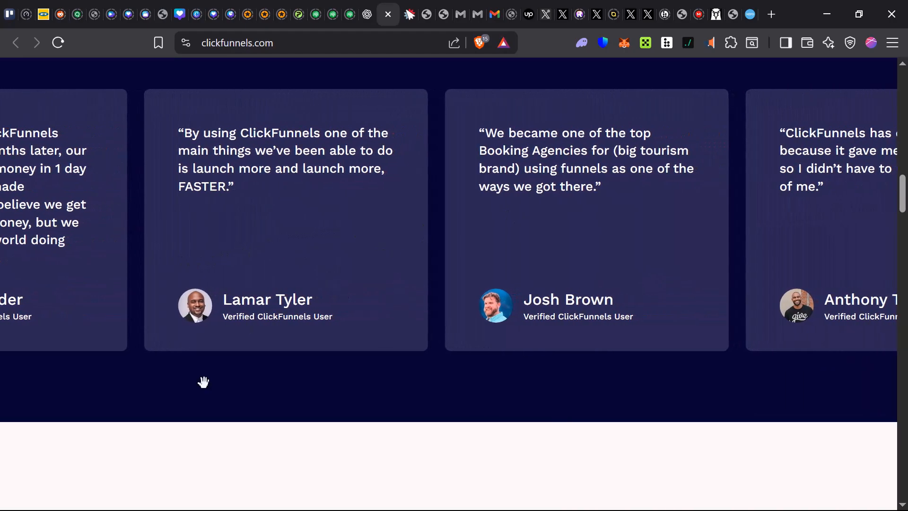
pyautogui.scroll(-3, 213, 390)
pyautogui.scroll(-3, 229, 388)
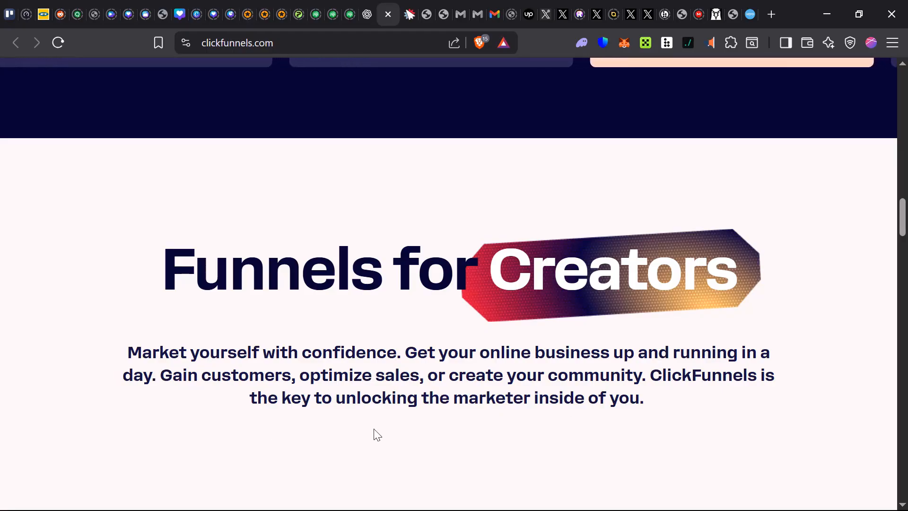
# Read the Funnels for Creators, The funnel mindset and Build a funnel-based business sections of the homepage
pyautogui.scroll(-3, 411, 418)
pyautogui.scroll(-7, 411, 416)
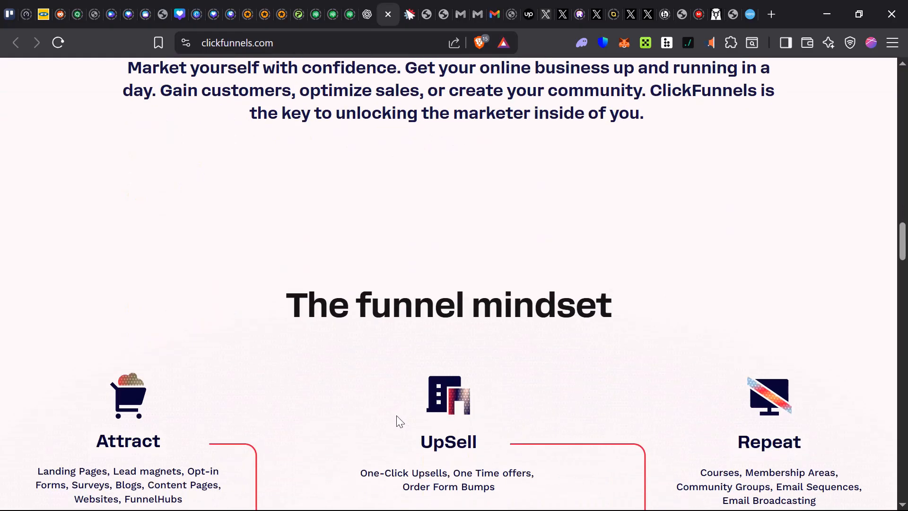
pyautogui.scroll(2, 407, 359)
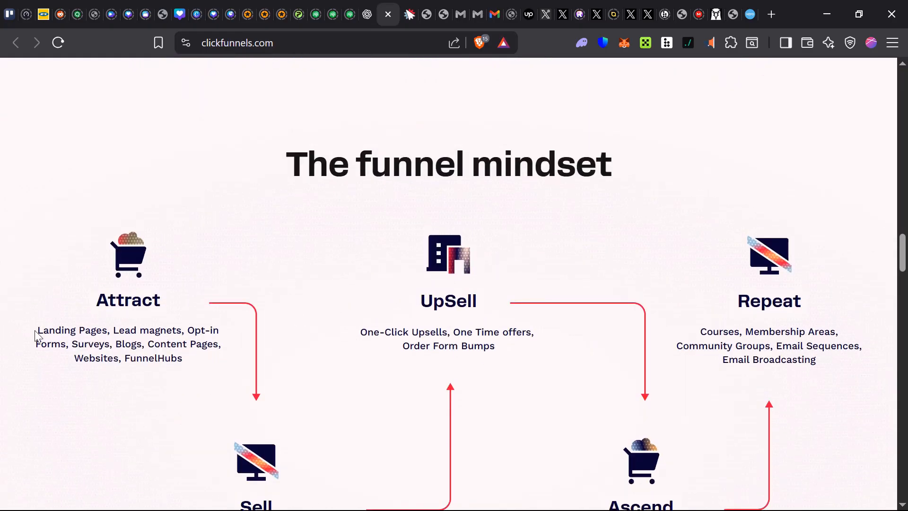
pyautogui.scroll(-4, 411, 360)
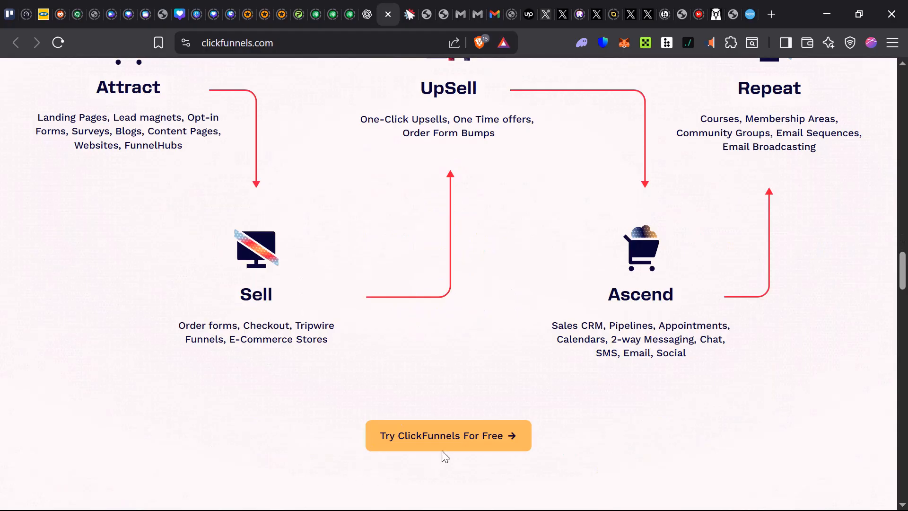
pyautogui.scroll(-3, 442, 452)
pyautogui.scroll(-3, 440, 445)
pyautogui.scroll(-3, 250, 438)
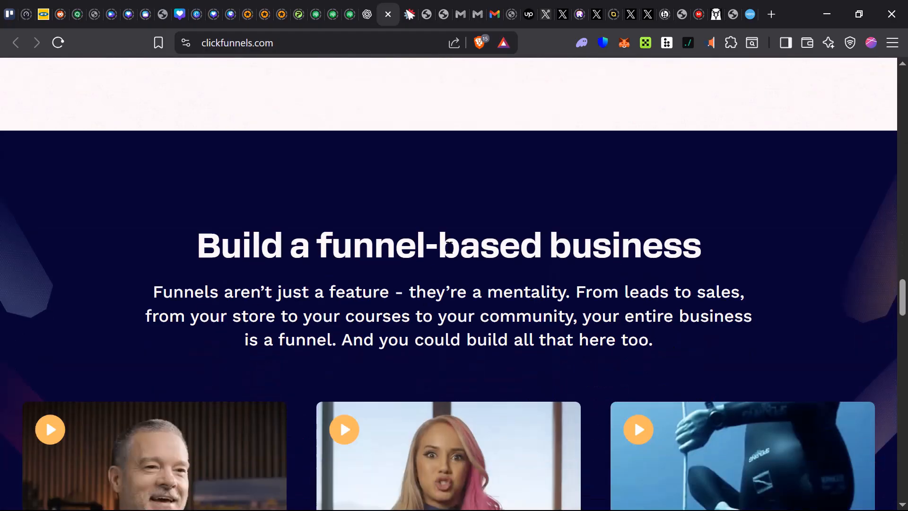
pyautogui.scroll(-4, 239, 328)
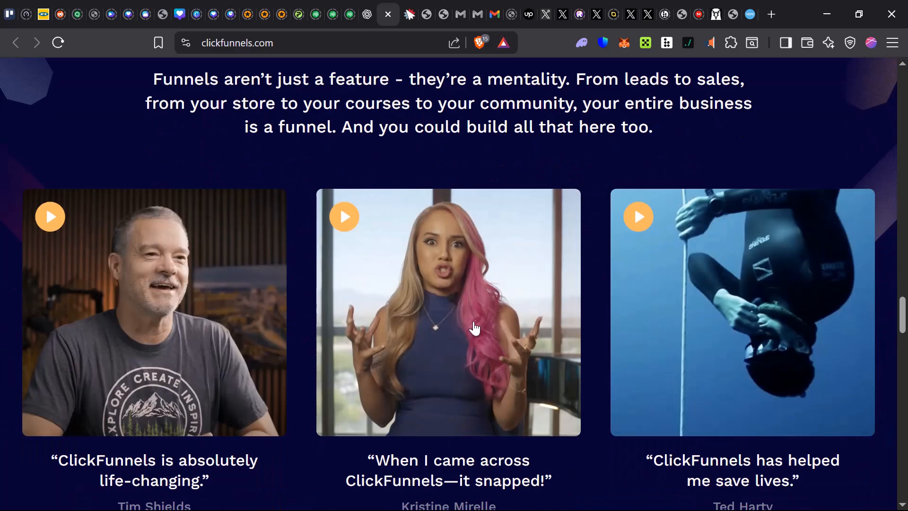
pyautogui.scroll(-15, 148, 329)
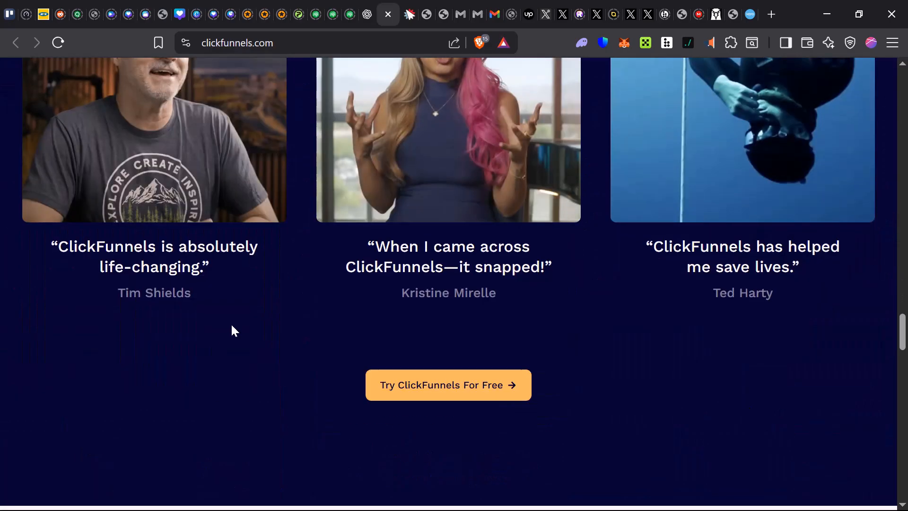
# Examine the app cards in the Try our apps section and the product, company and help links in the footer
pyautogui.scroll(-2, 227, 255)
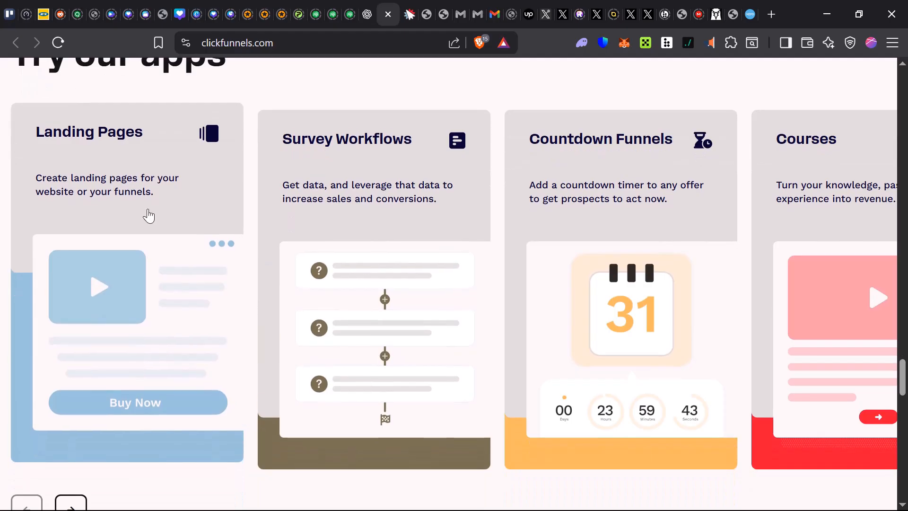
pyautogui.scroll(3, 147, 211)
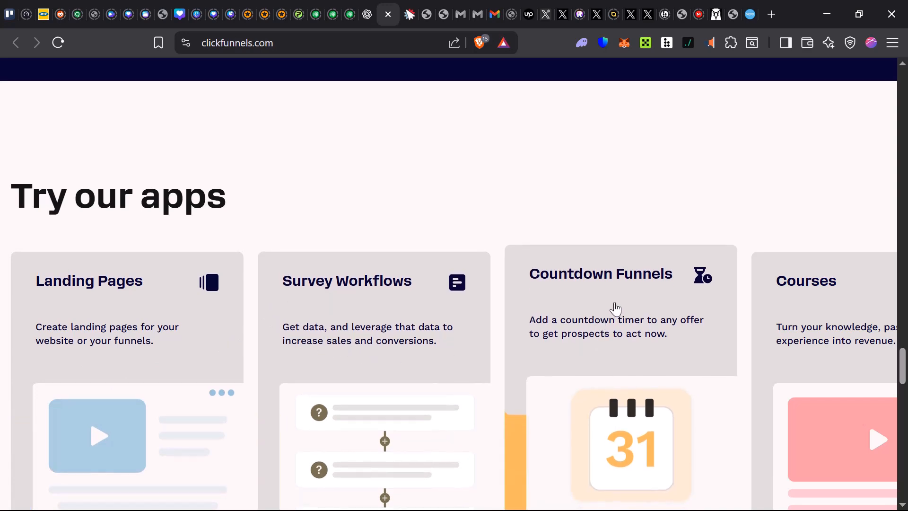
pyautogui.scroll(-2, 597, 306)
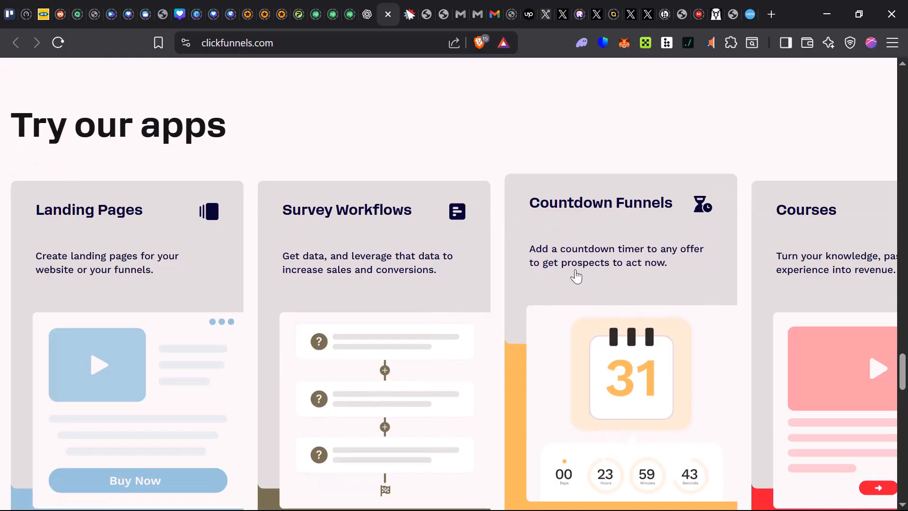
pyautogui.scroll(-3, 654, 283)
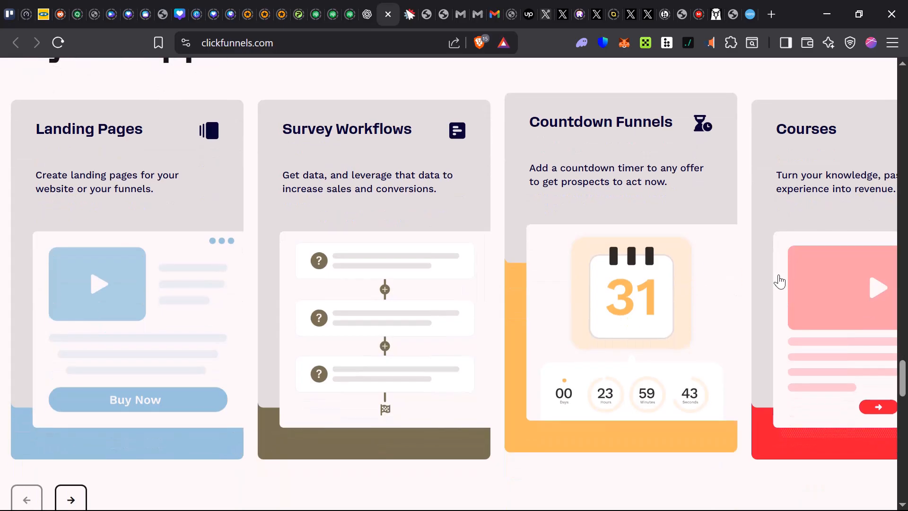
pyautogui.scroll(-20, 705, 385)
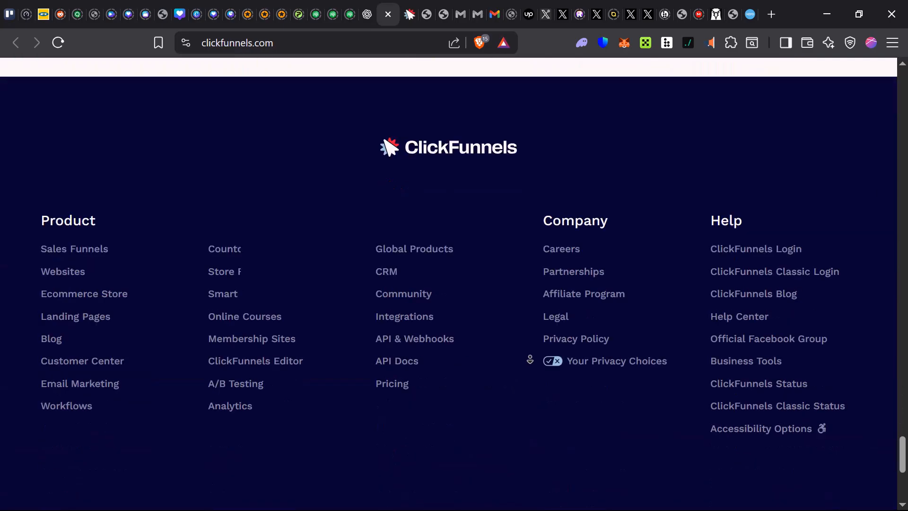
pyautogui.scroll(20, 525, 355)
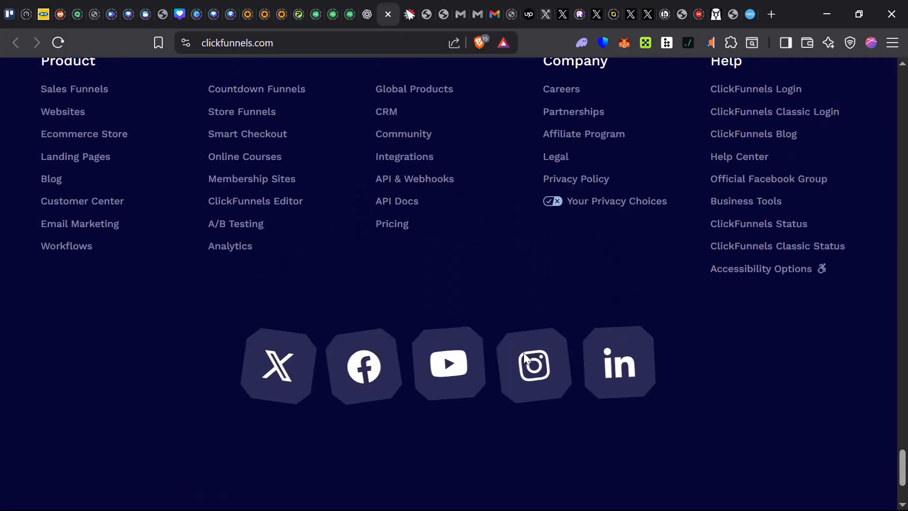
pyautogui.scroll(-3, 529, 364)
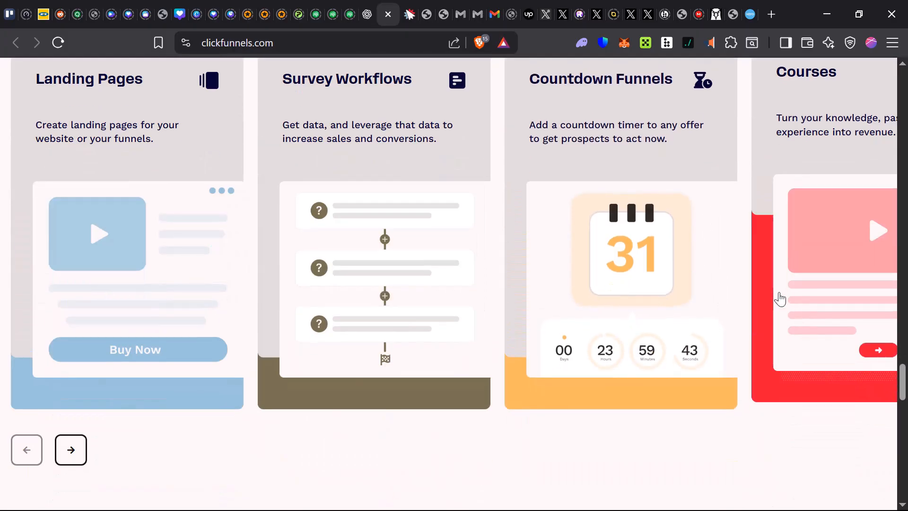
pyautogui.scroll(2, 828, 297)
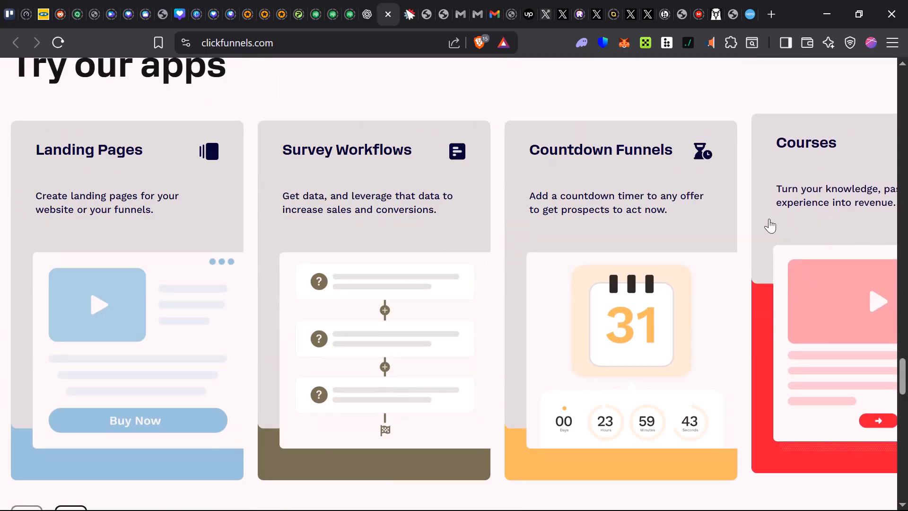
pyautogui.scroll(-2, 615, 237)
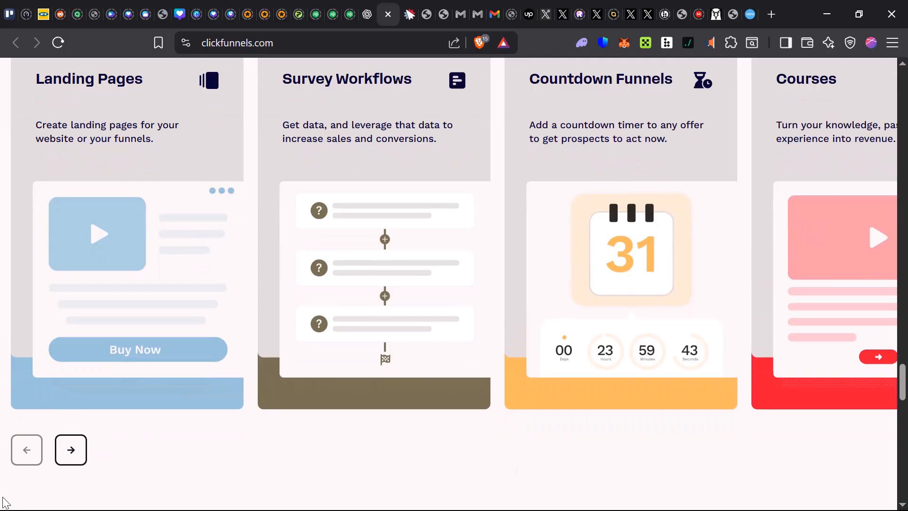
# Browse the further app cards in the homepage carousel, from Survey Workflows through Community, Store, Email and Automations
pyautogui.click(72, 453)
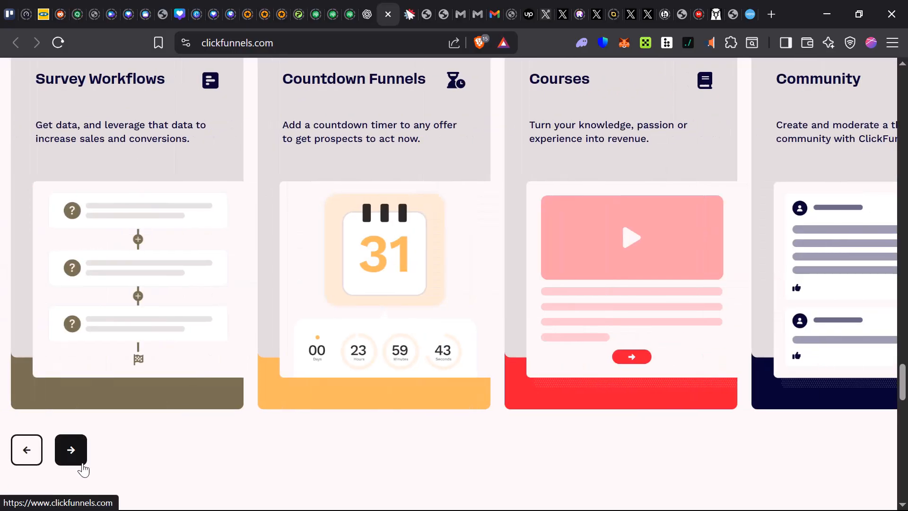
pyautogui.click(72, 458)
pyautogui.click(72, 458)
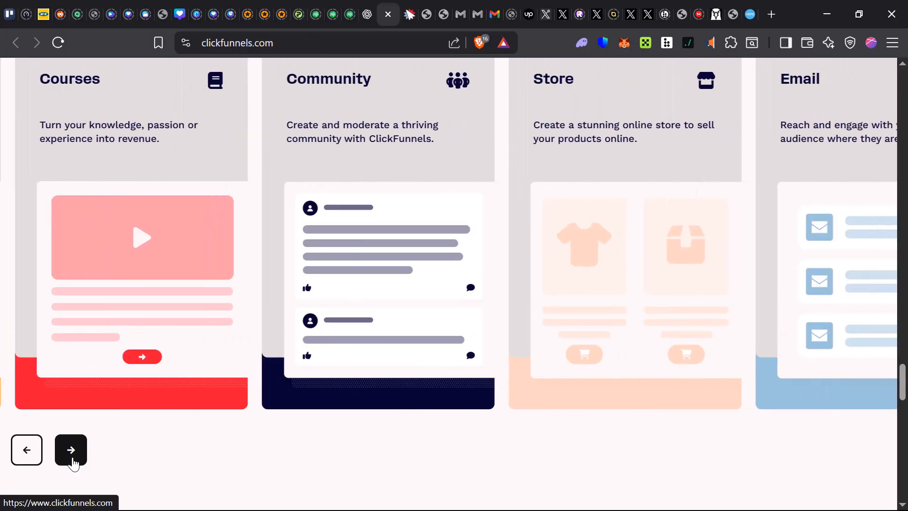
pyautogui.click(72, 458)
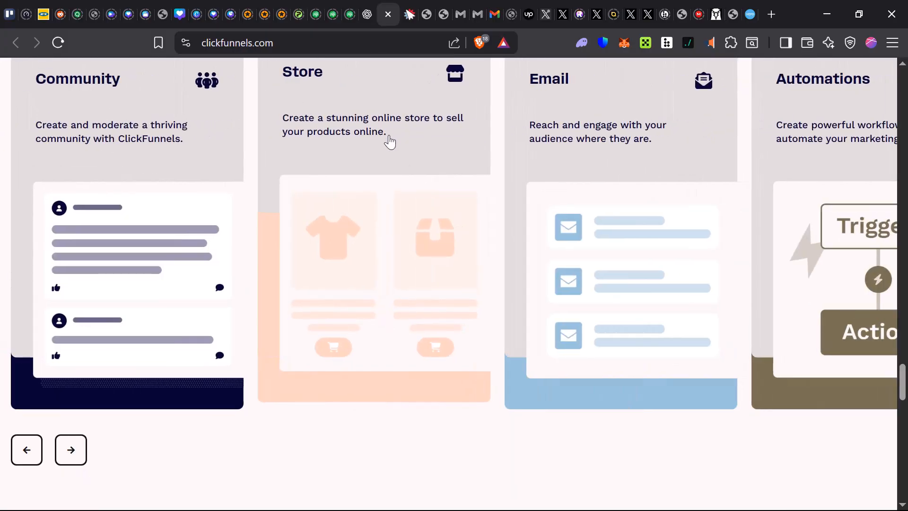
# Return to the homepage's "Start for free today" section and open the free trial sign-up with Get Started
pyautogui.scroll(15, 390, 142)
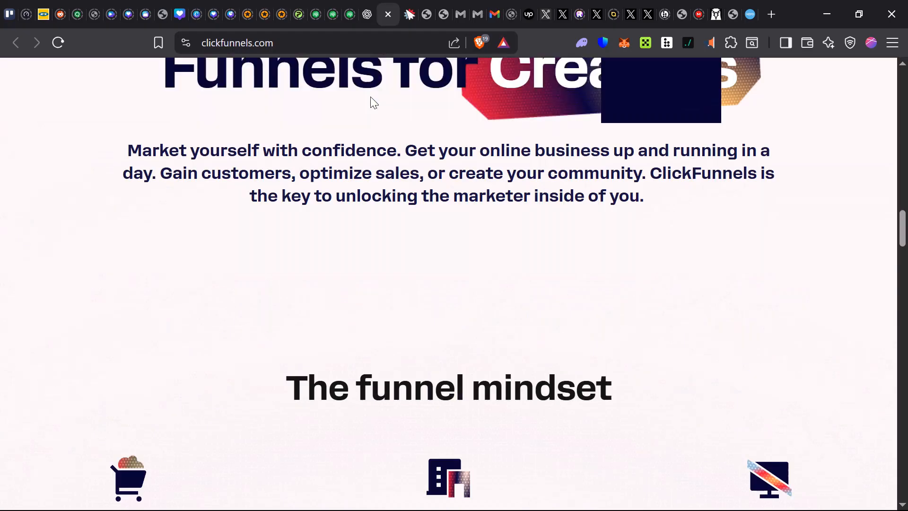
pyautogui.scroll(20, 370, 96)
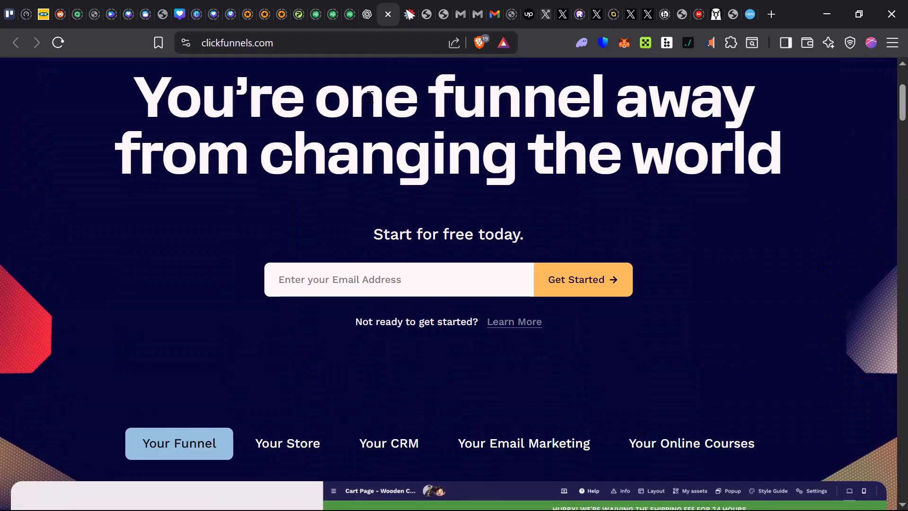
pyautogui.scroll(-5, 371, 104)
pyautogui.scroll(7, 549, 359)
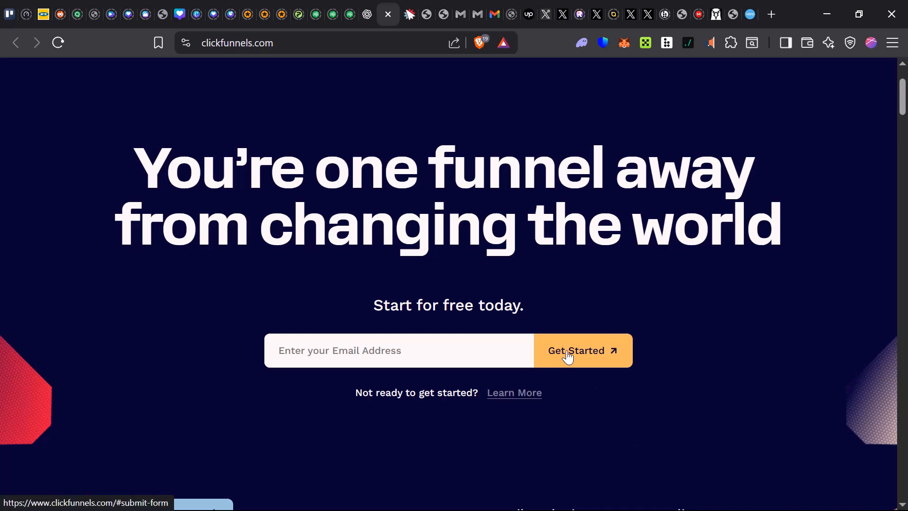
pyautogui.click(568, 359)
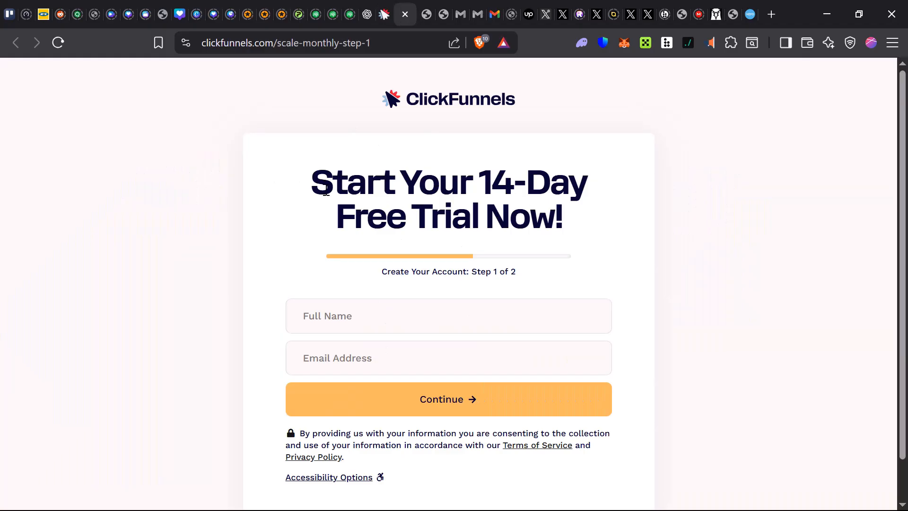
# Examine step 1 of the 14-day free trial sign-up, including its heading, name and email fields and data consent notice
pyautogui.moveTo(326, 191); pyautogui.dragTo(623, 254)
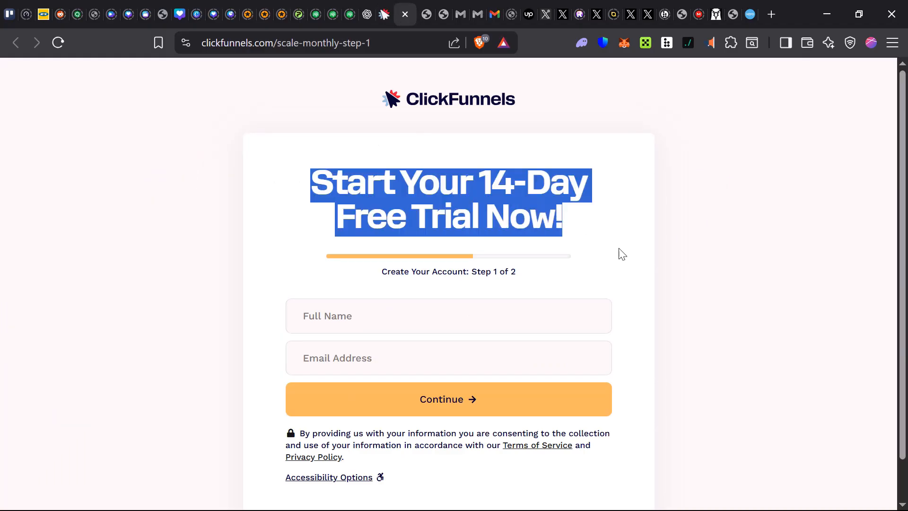
pyautogui.click(459, 278)
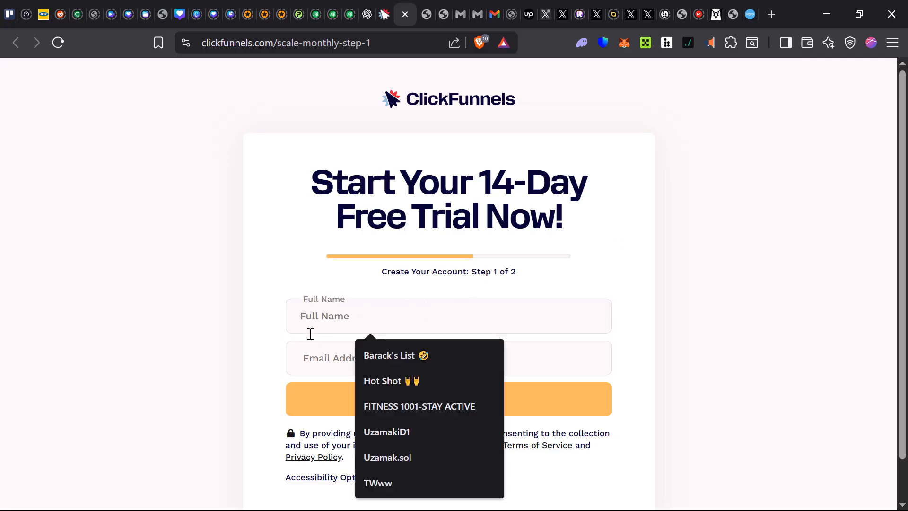
pyautogui.click(218, 365)
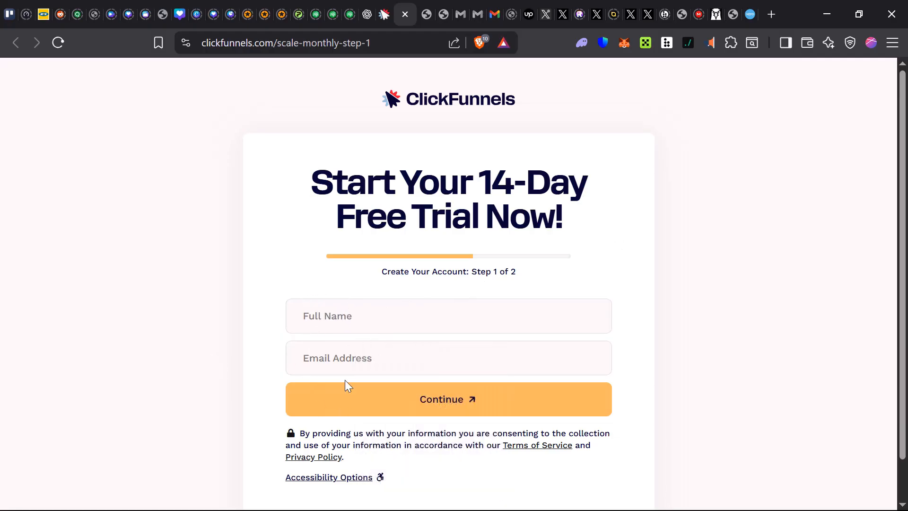
pyautogui.scroll(-1, 374, 331)
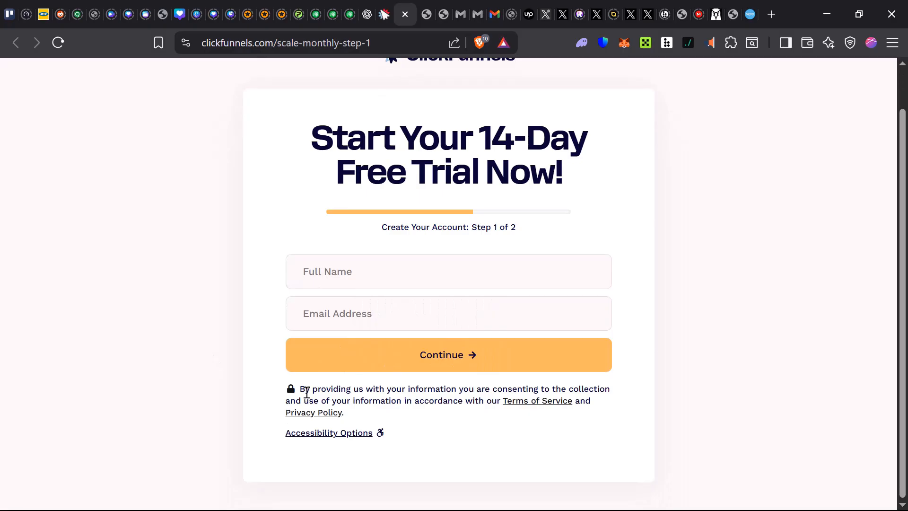
pyautogui.moveTo(307, 393); pyautogui.dragTo(472, 414)
pyautogui.click(481, 440)
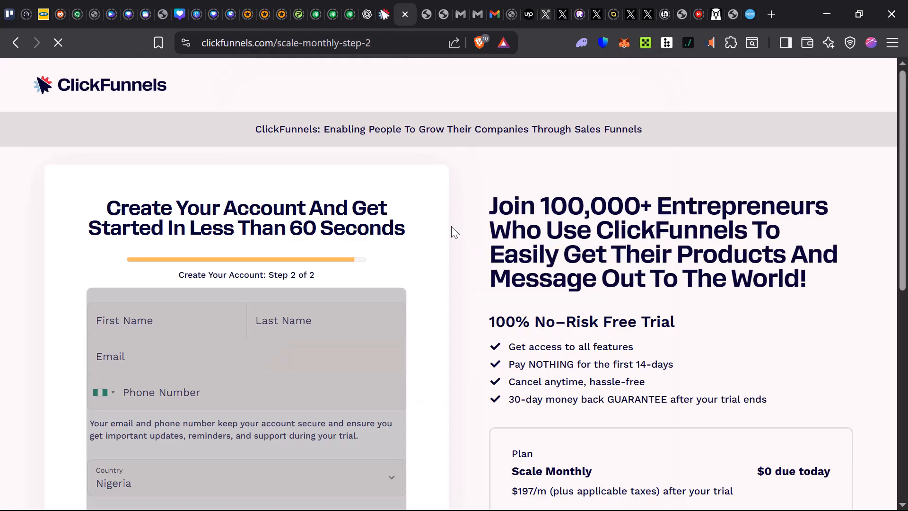
# Read the step 2 sign-up page's headings, the no-risk free trial benefits and the Scale Monthly plan details
pyautogui.moveTo(116, 195); pyautogui.dragTo(432, 246)
pyautogui.click(431, 248)
pyautogui.moveTo(495, 203); pyautogui.dragTo(816, 245)
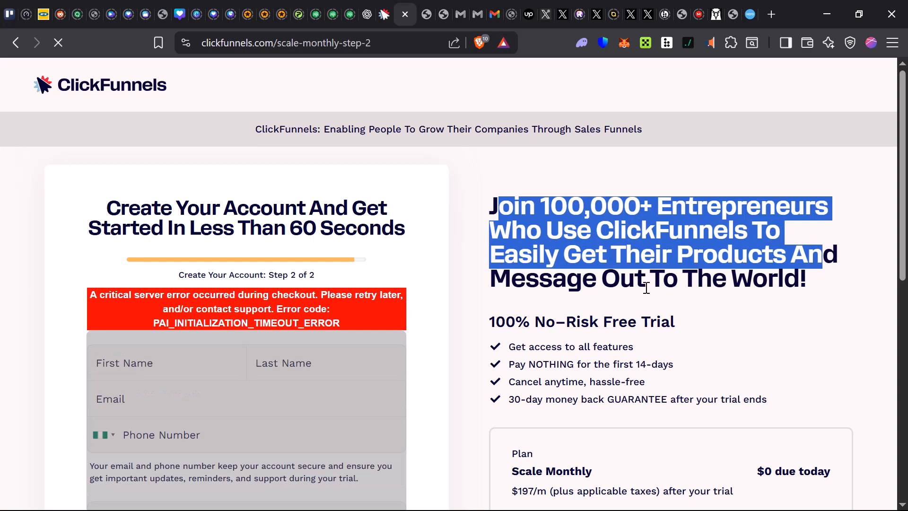
pyautogui.click(643, 314)
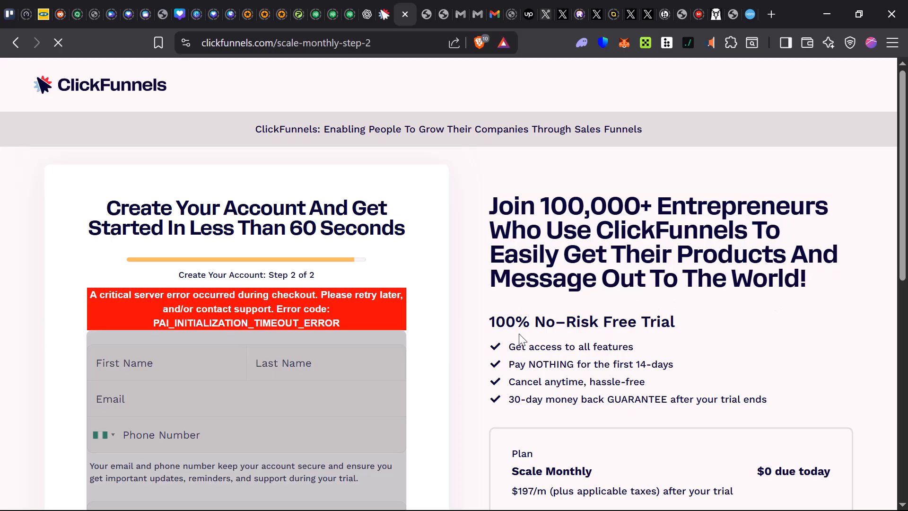
pyautogui.scroll(-4, 520, 338)
pyautogui.moveTo(511, 259); pyautogui.dragTo(619, 270)
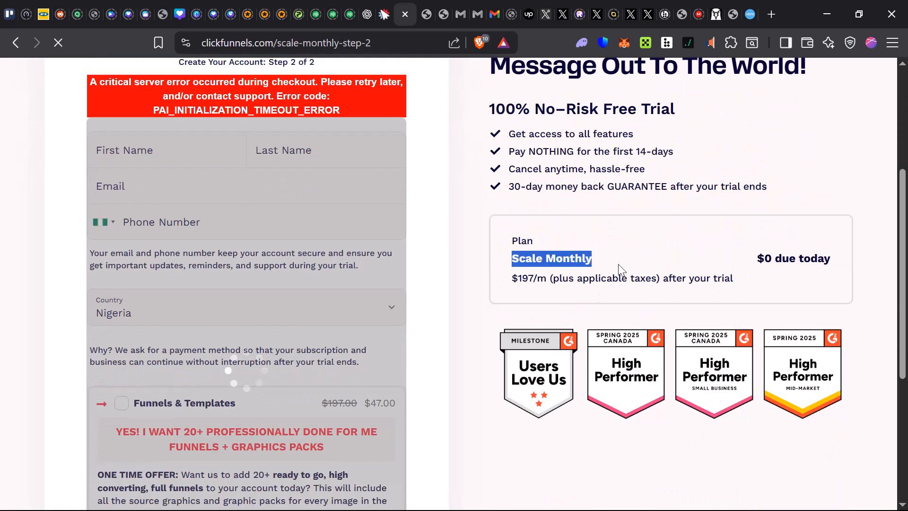
pyautogui.scroll(4, 456, 302)
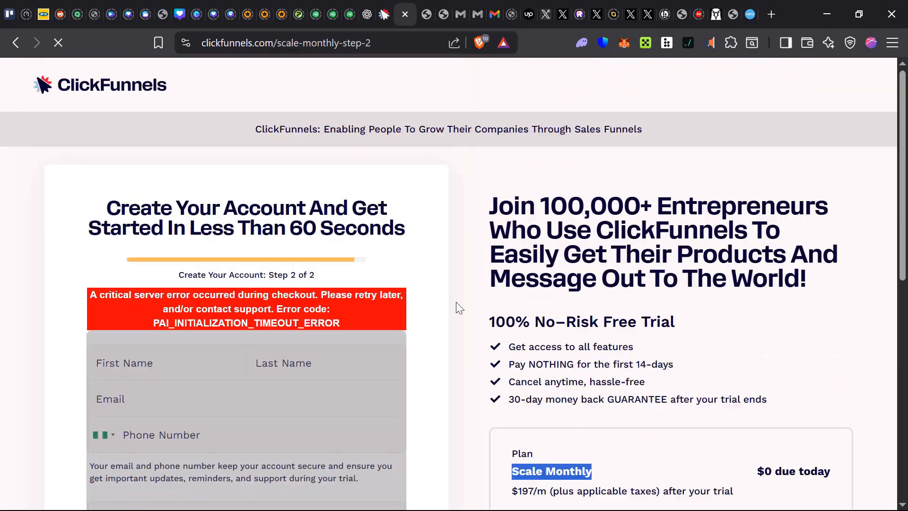
# Review the account creation form's contact and country fields, the Funnels & Templates offer and the free trial billing terms
pyautogui.click(372, 350)
pyautogui.scroll(-4, 370, 338)
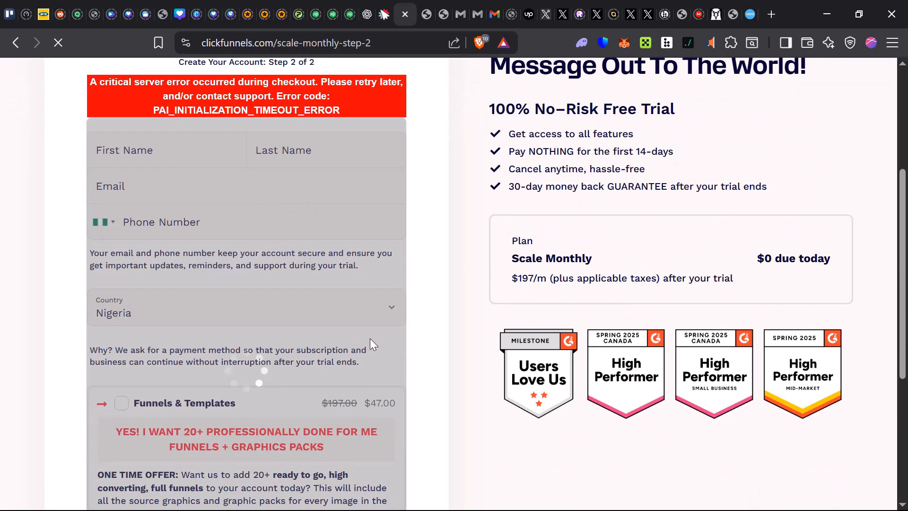
pyautogui.scroll(-5, 370, 339)
pyautogui.scroll(8, 350, 341)
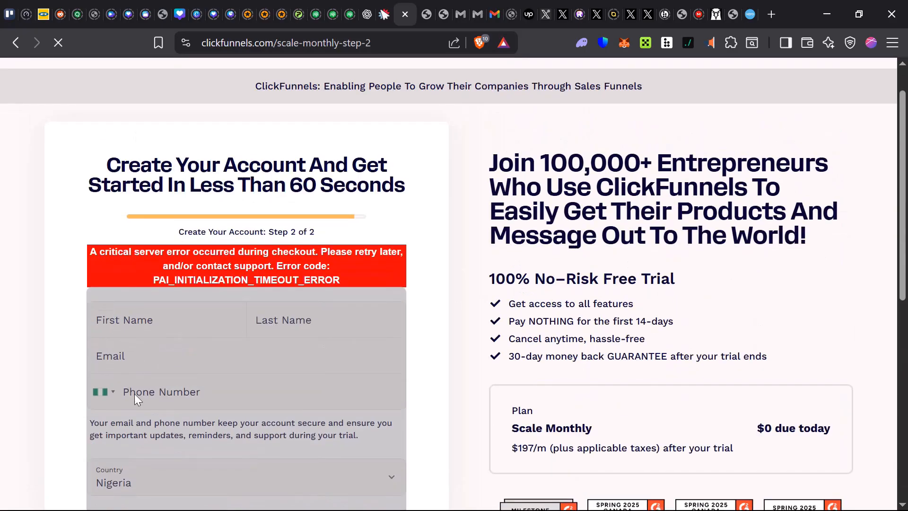
pyautogui.scroll(-8, 197, 291)
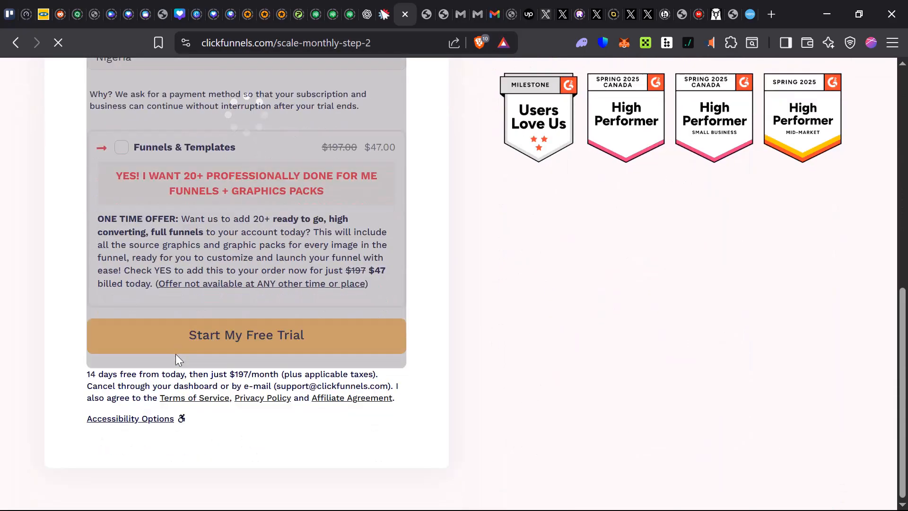
pyautogui.scroll(4, 310, 294)
pyautogui.scroll(-2, 246, 331)
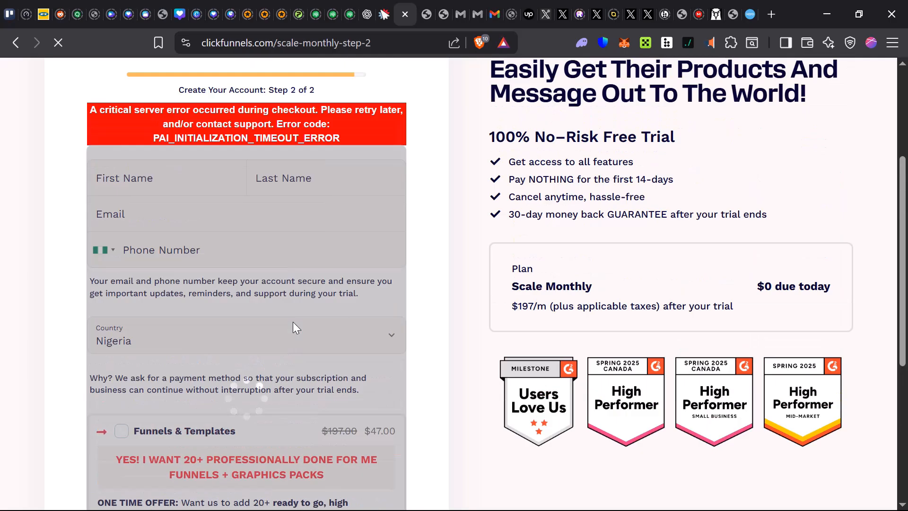
pyautogui.scroll(-2, 294, 341)
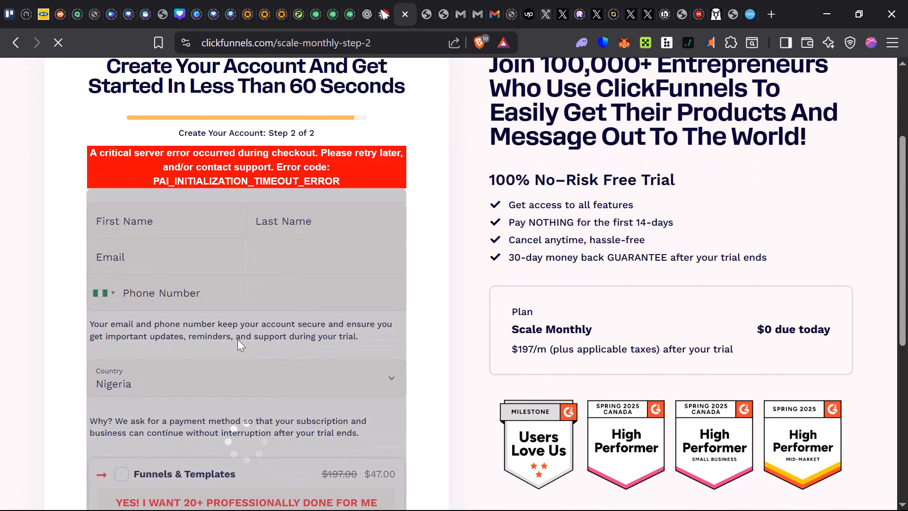
pyautogui.scroll(1, 238, 339)
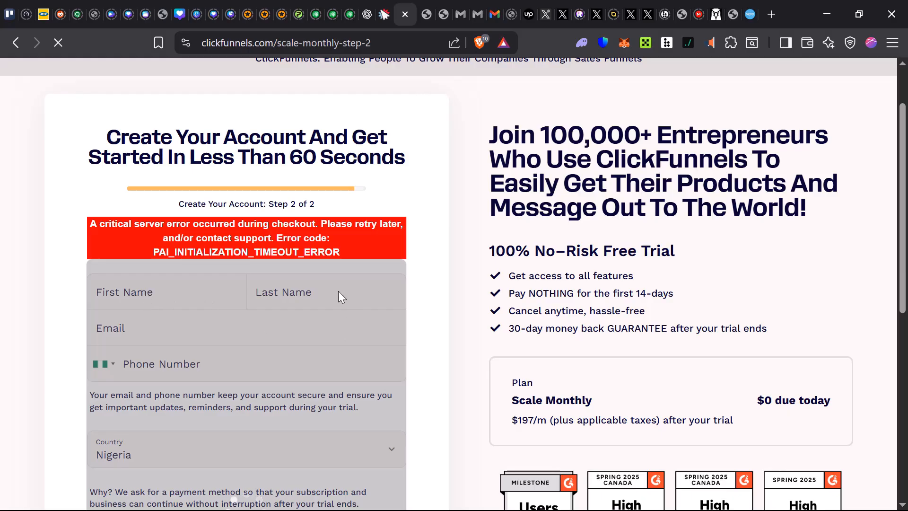
pyautogui.scroll(-5, 177, 407)
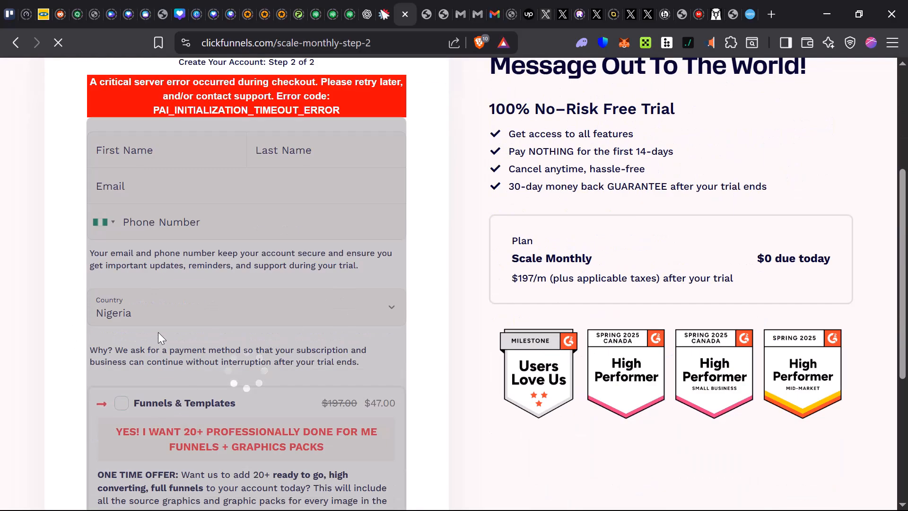
pyautogui.scroll(-3, 277, 413)
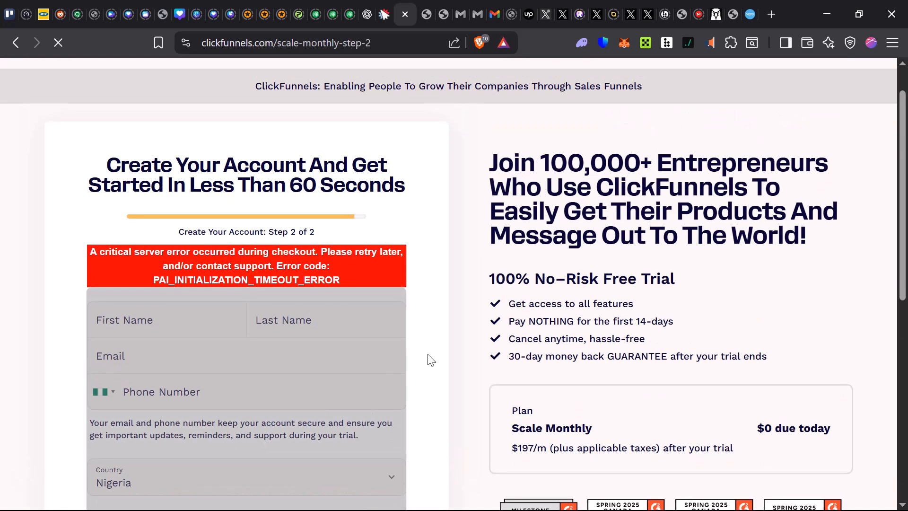
pyautogui.scroll(-5, 575, 280)
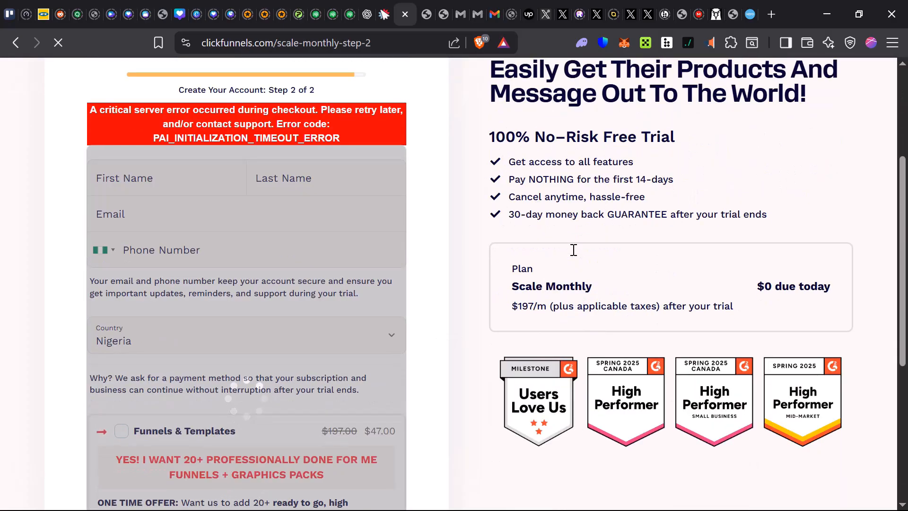
pyautogui.scroll(6, 574, 254)
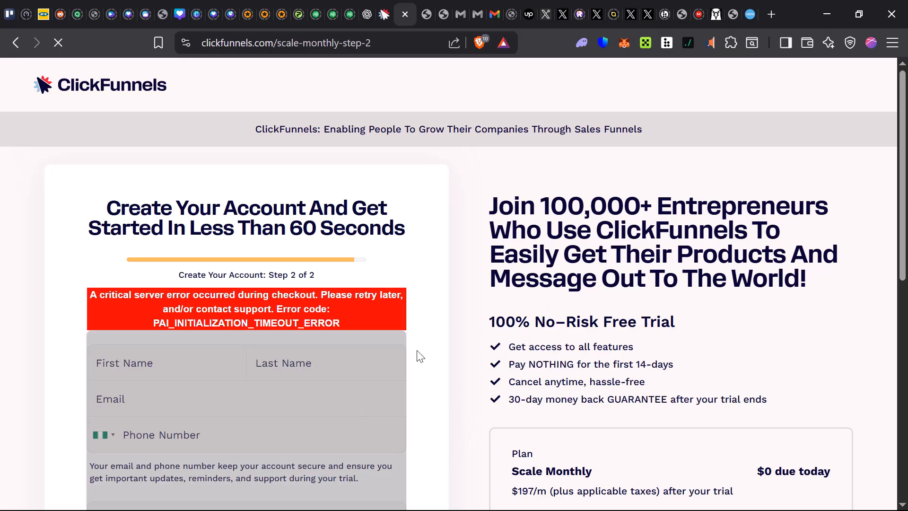
pyautogui.scroll(-3, 425, 326)
pyautogui.scroll(1, 451, 312)
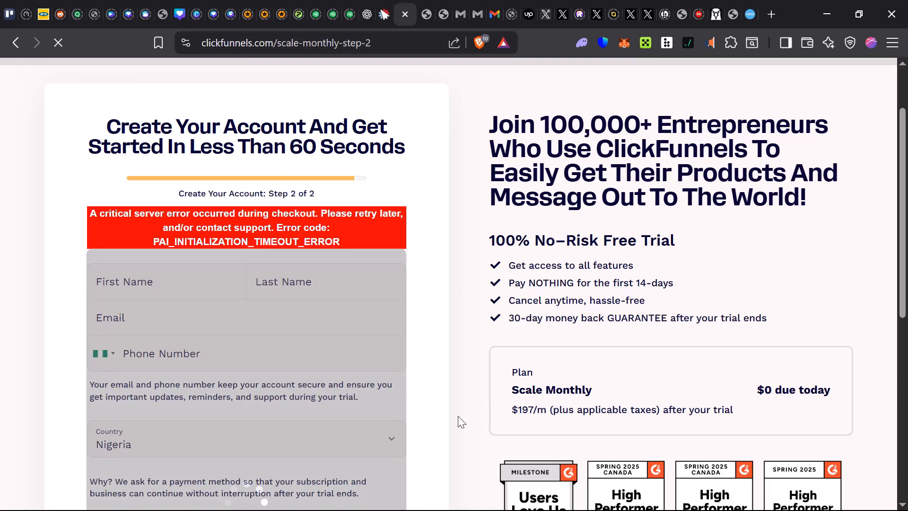
pyautogui.scroll(2, 458, 414)
pyautogui.scroll(-5, 457, 416)
pyautogui.scroll(-5, 13, 325)
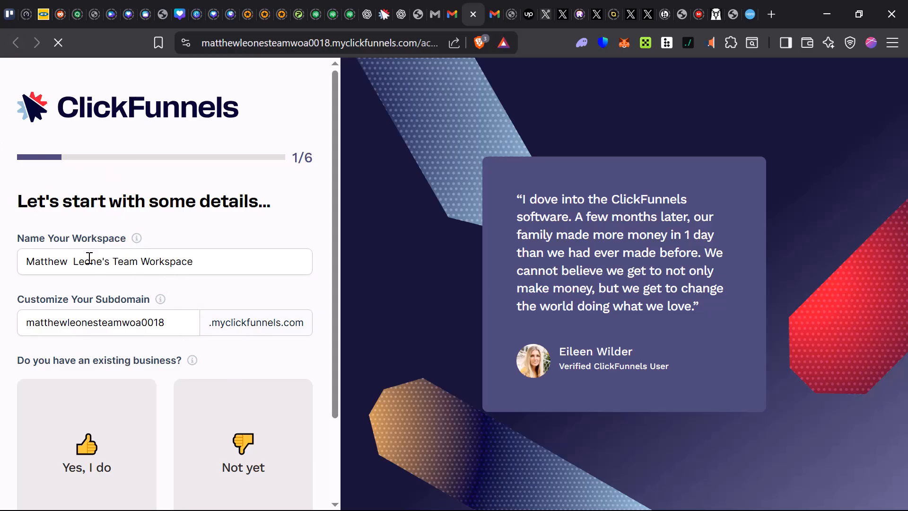
# Examine the first onboarding page's workspace name, subdomain and existing business questions, and the customer testimonial beside them
pyautogui.moveTo(13, 243); pyautogui.dragTo(191, 243)
pyautogui.click(191, 246)
pyautogui.moveTo(8, 294); pyautogui.dragTo(151, 285)
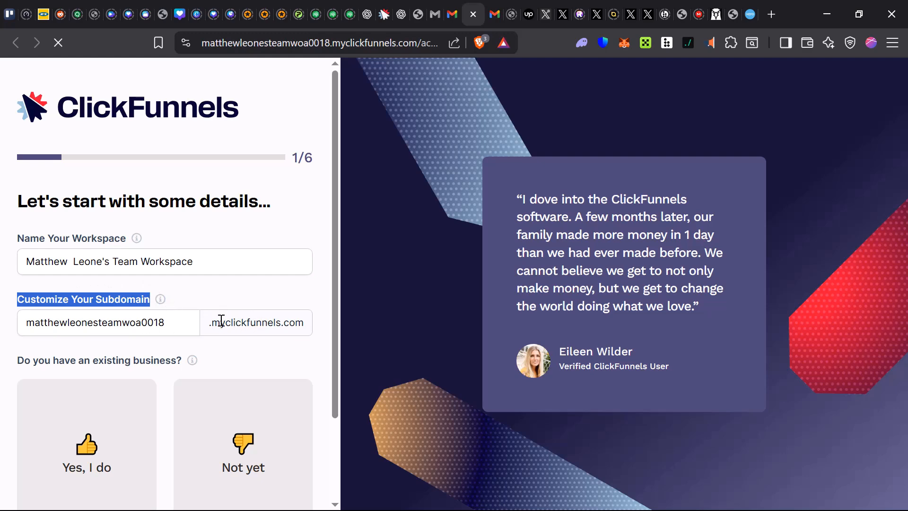
pyautogui.click(275, 302)
pyautogui.scroll(-2, 223, 314)
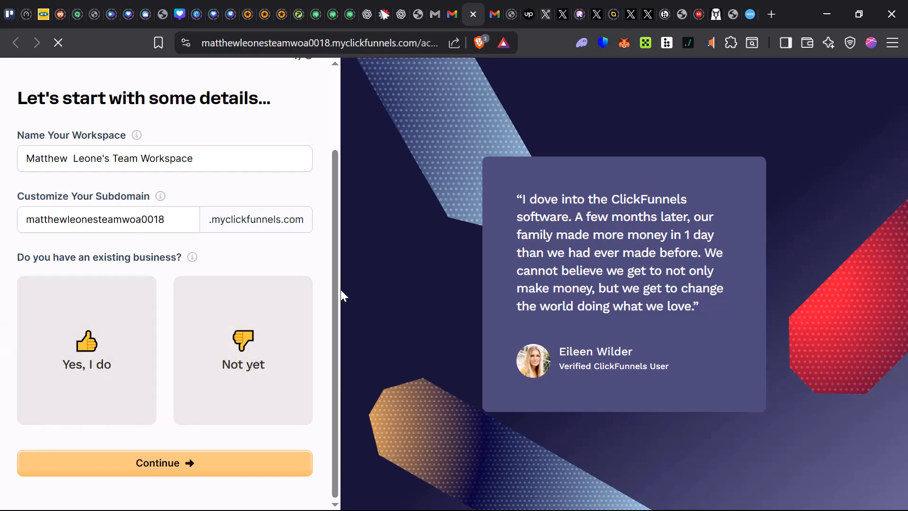
pyautogui.scroll(2, 270, 298)
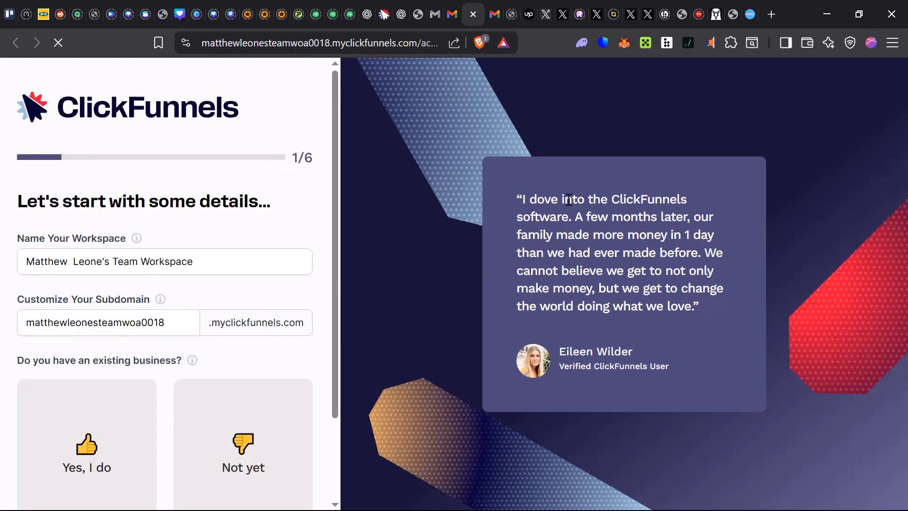
pyautogui.moveTo(558, 362); pyautogui.dragTo(650, 363)
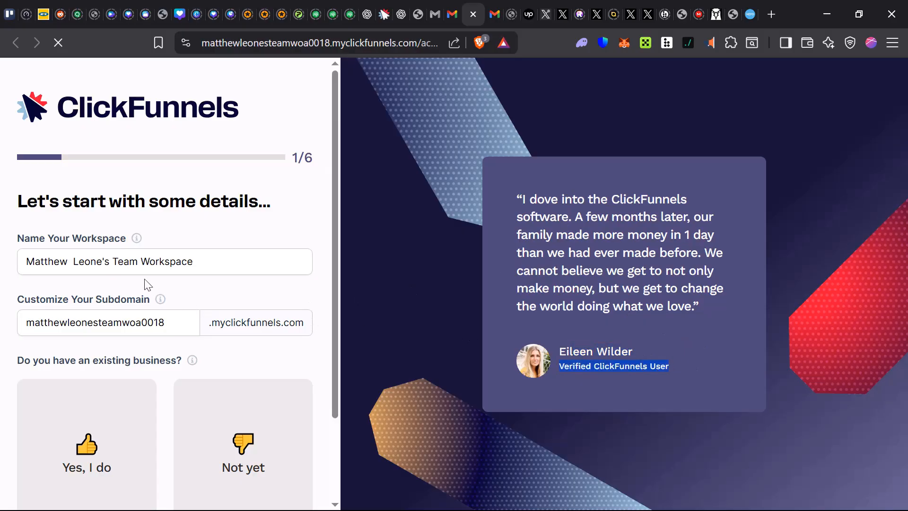
# Answer the existing business question with "Yes, I do"
pyautogui.scroll(-2, 162, 391)
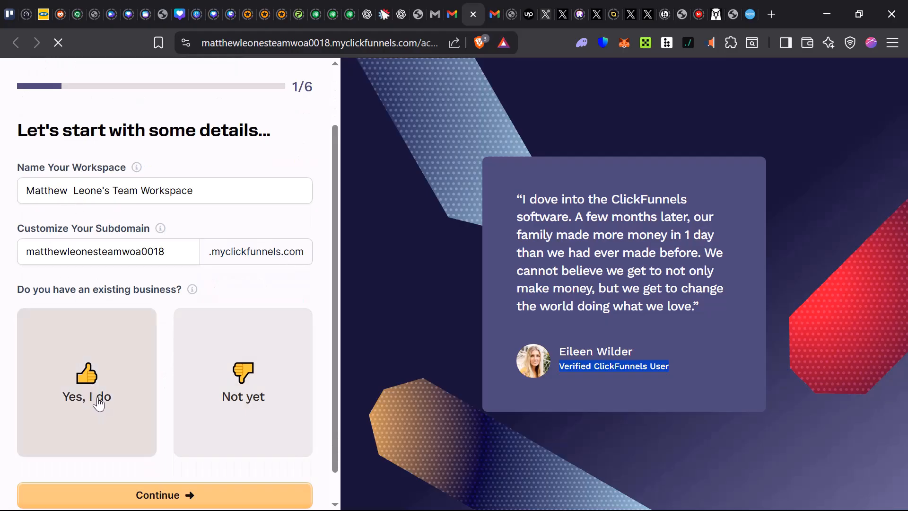
pyautogui.click(194, 290)
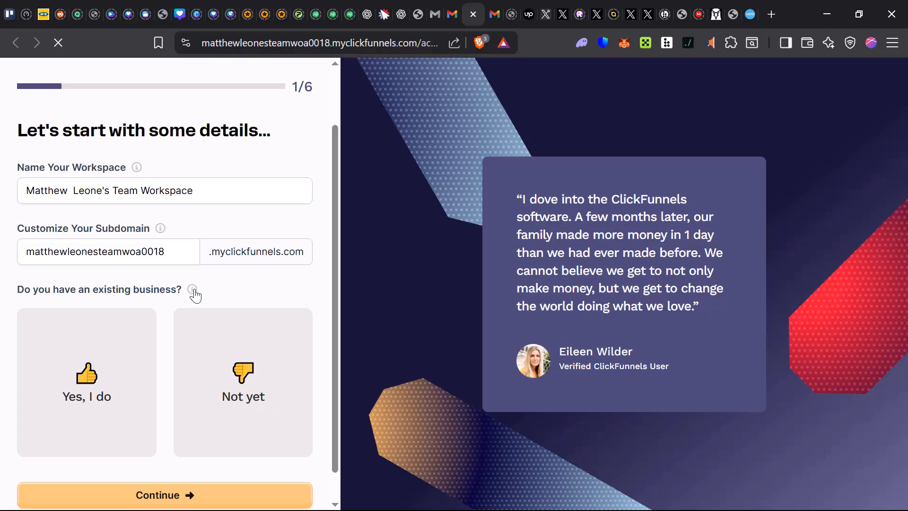
pyautogui.click(122, 427)
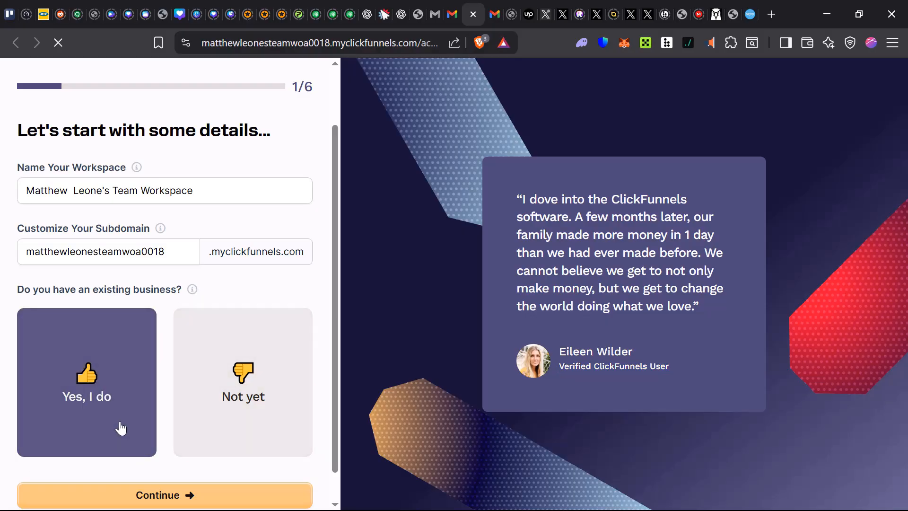
# Submit the workspace details and choose Business & Finance as the category you relate to most, continuing to the third question
pyautogui.scroll(-1, 162, 436)
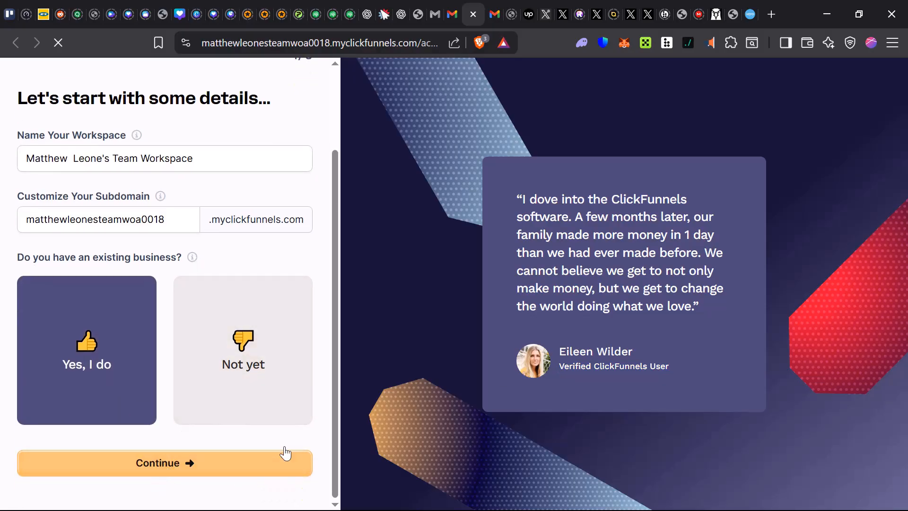
pyautogui.click(193, 468)
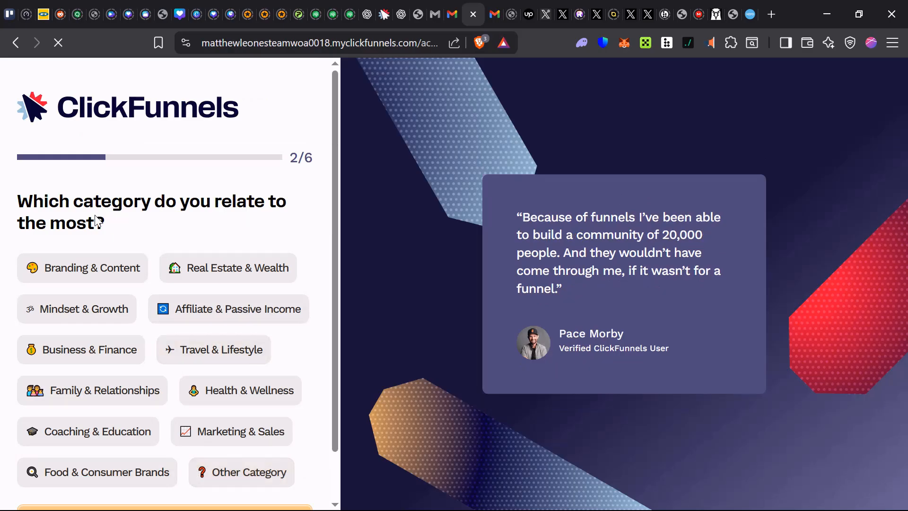
pyautogui.click(88, 281)
pyautogui.click(218, 273)
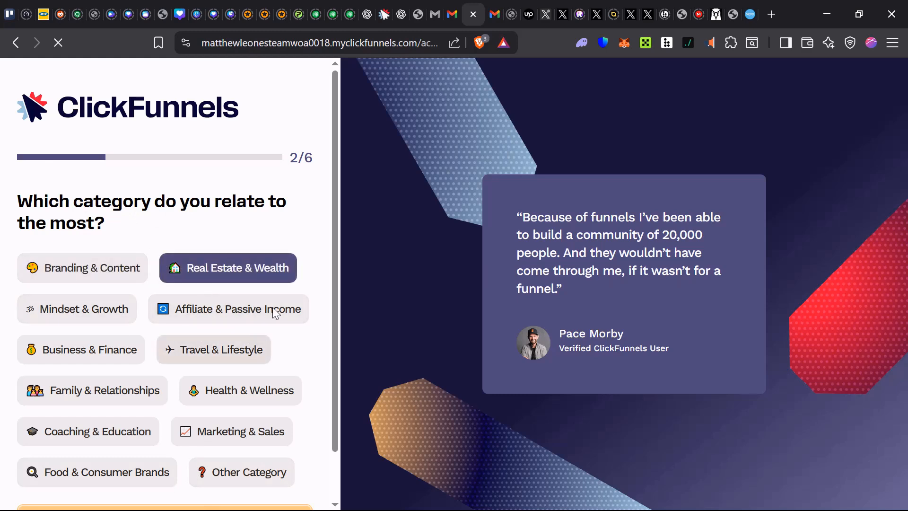
pyautogui.scroll(-1, 146, 341)
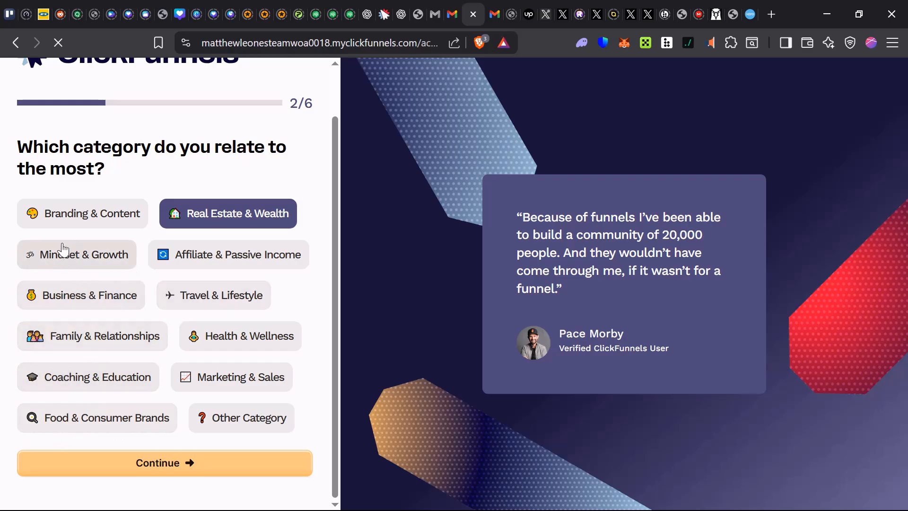
pyautogui.click(86, 301)
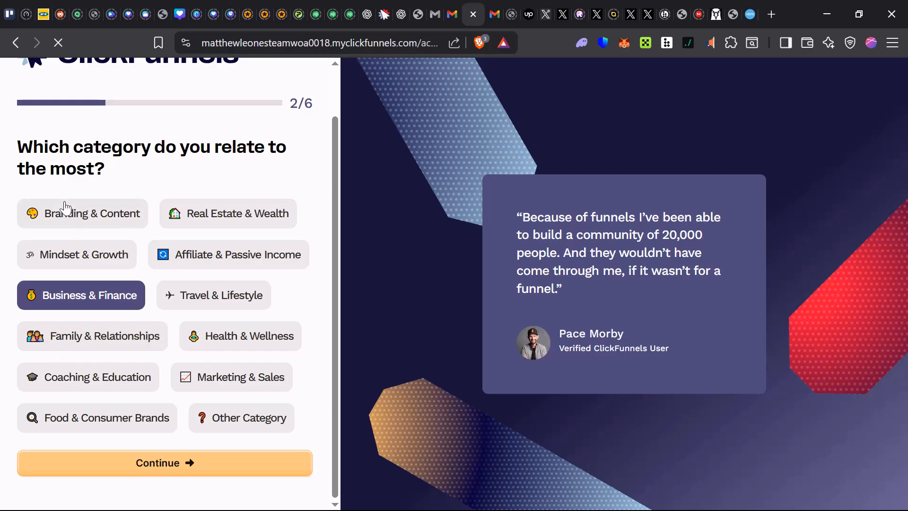
pyautogui.click(122, 472)
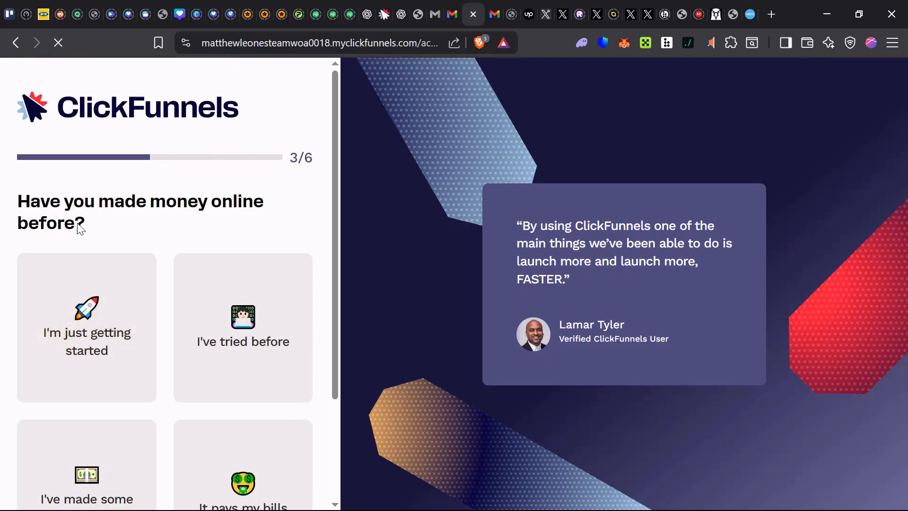
# Answer the question about having made money online with "I've tried before" and continue
pyautogui.scroll(-2, 62, 280)
pyautogui.click(75, 272)
pyautogui.click(197, 294)
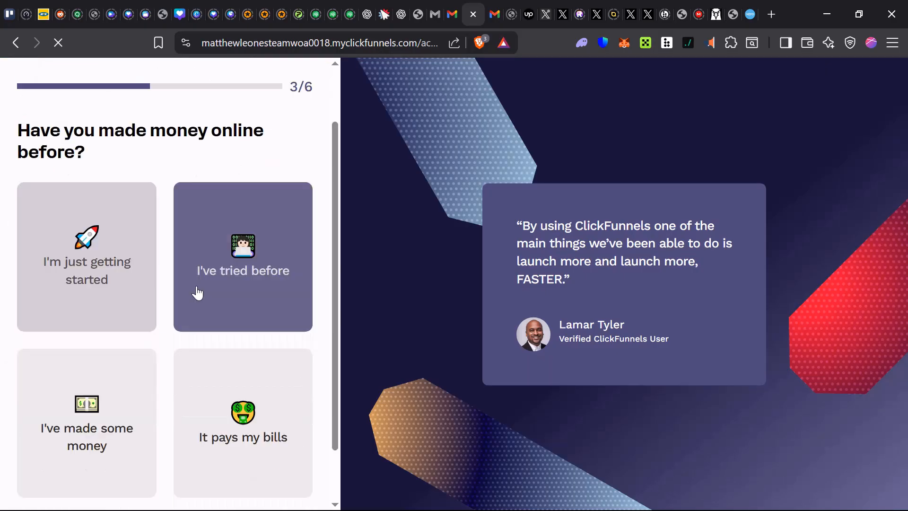
pyautogui.scroll(-2, 142, 407)
pyautogui.click(158, 462)
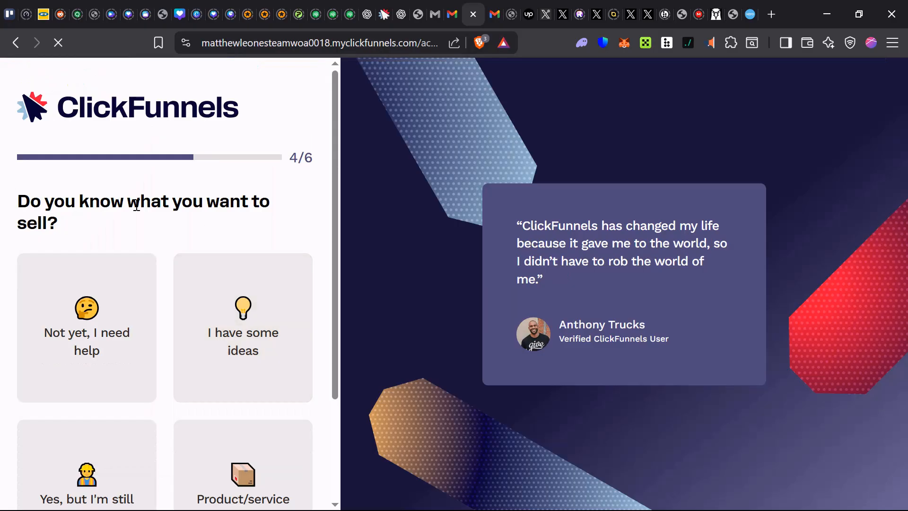
# Answer the question about knowing what you want to sell with "I have some ideas" and continue
pyautogui.click(187, 288)
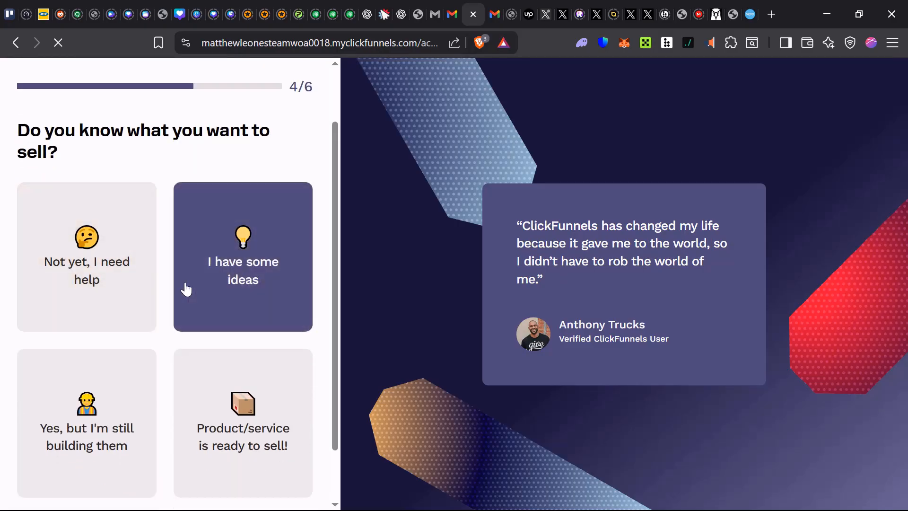
pyautogui.scroll(-2, 229, 303)
pyautogui.click(166, 462)
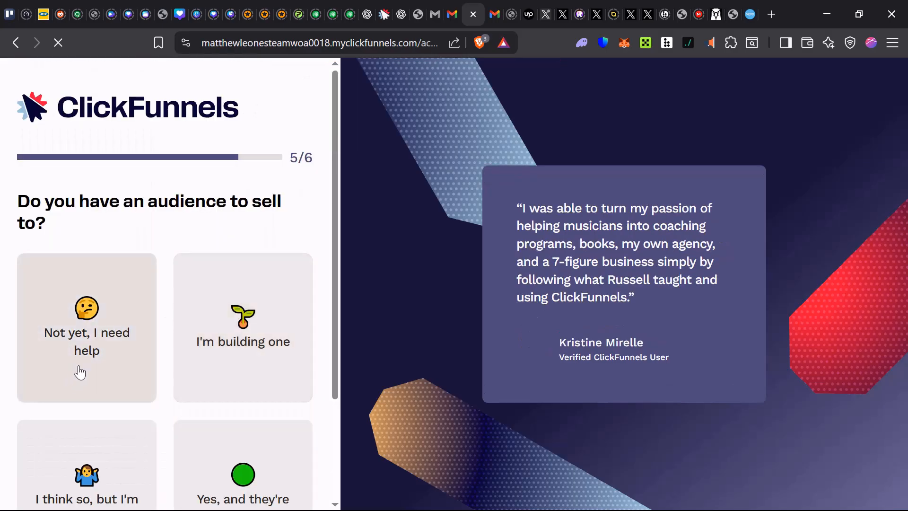
# Answer the question about having an audience to sell to with "I'm building one" and continue
pyautogui.moveTo(30, 204); pyautogui.dragTo(228, 225)
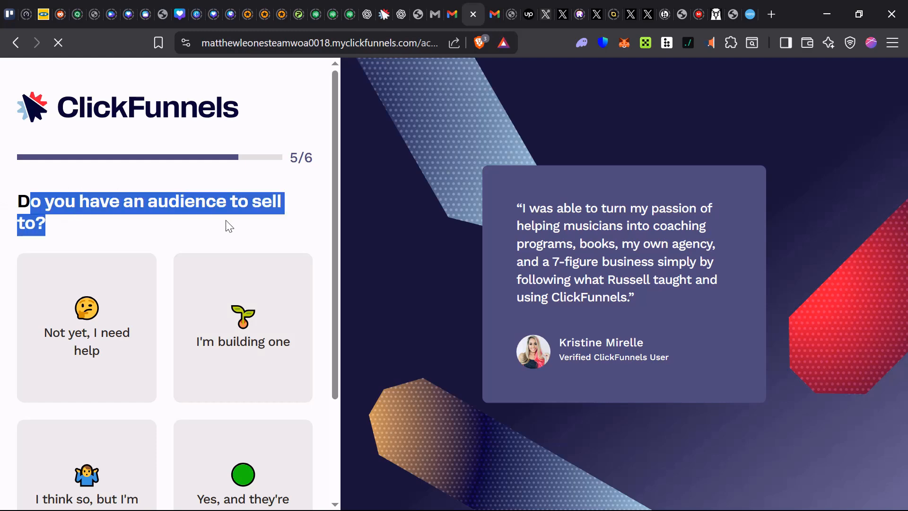
pyautogui.click(90, 346)
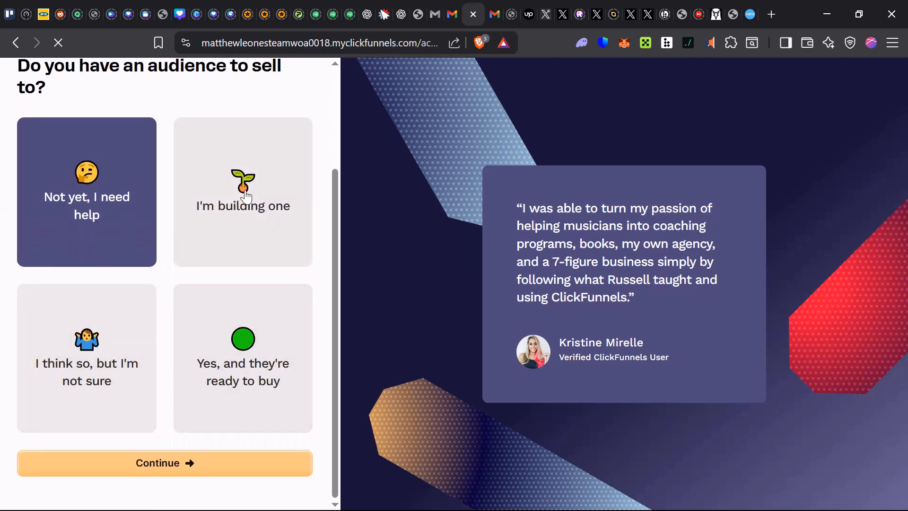
pyautogui.click(257, 215)
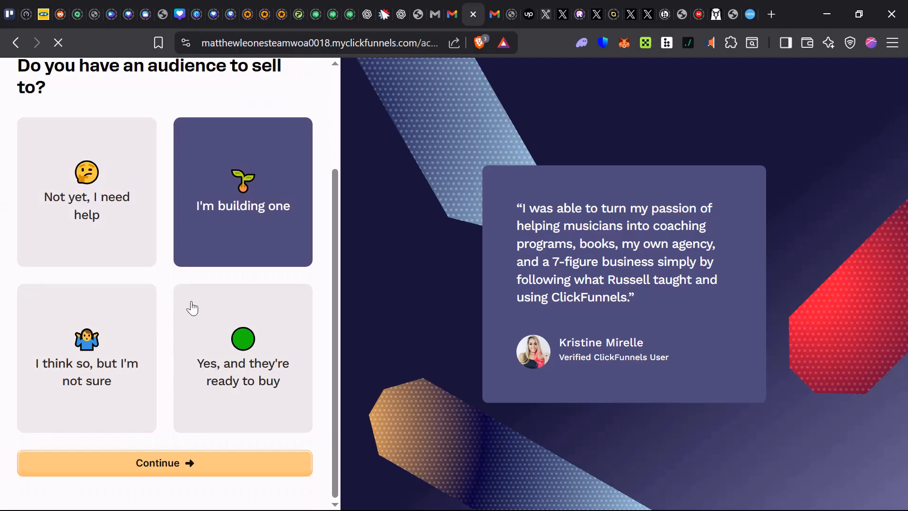
pyautogui.click(196, 462)
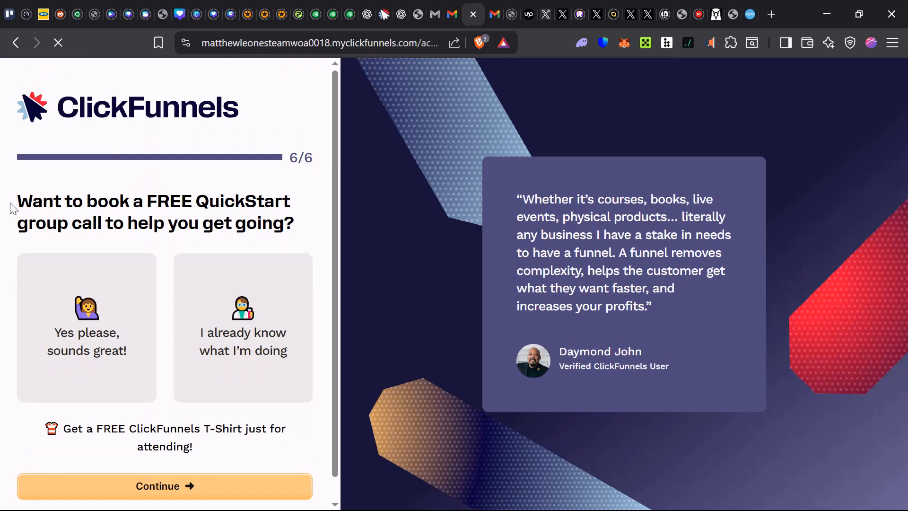
# Decline the free QuickStart group call with "I already know what I'm doing" and finish the onboarding questions
pyautogui.moveTo(12, 204); pyautogui.dragTo(292, 232)
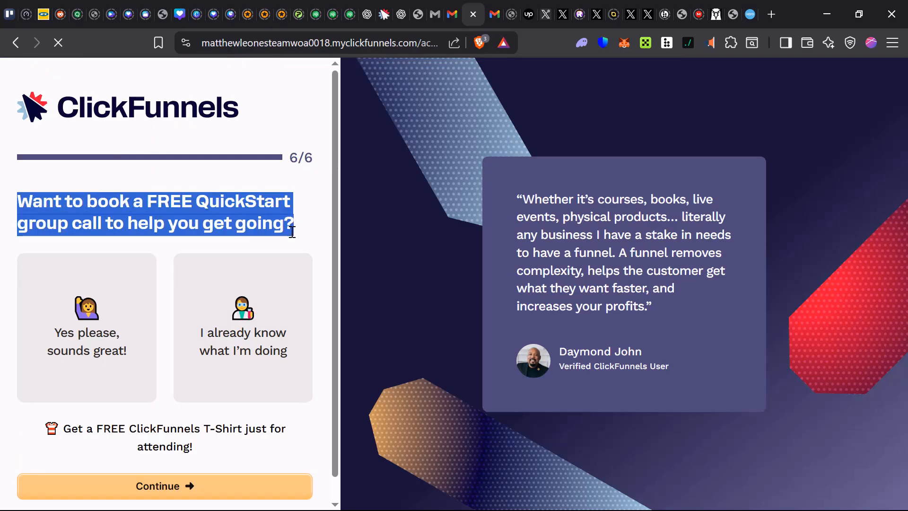
pyautogui.scroll(-1, 148, 204)
pyautogui.click(260, 290)
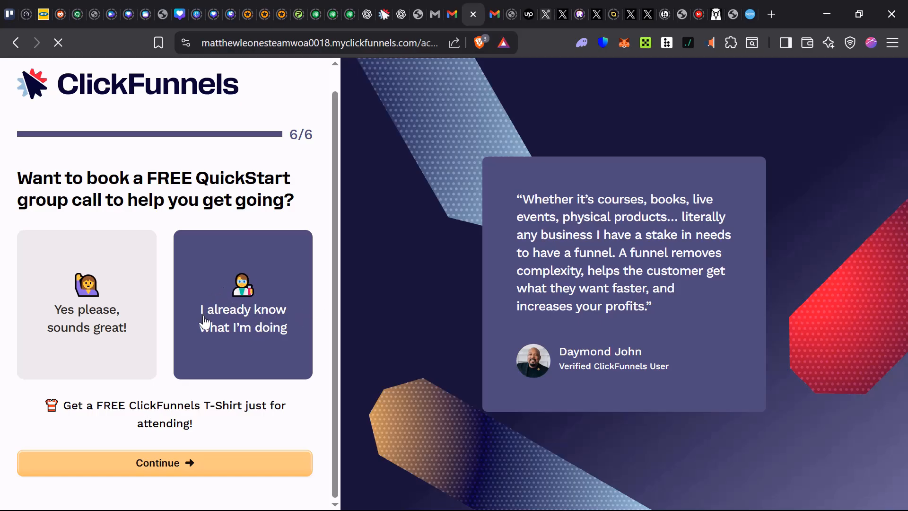
pyautogui.click(226, 472)
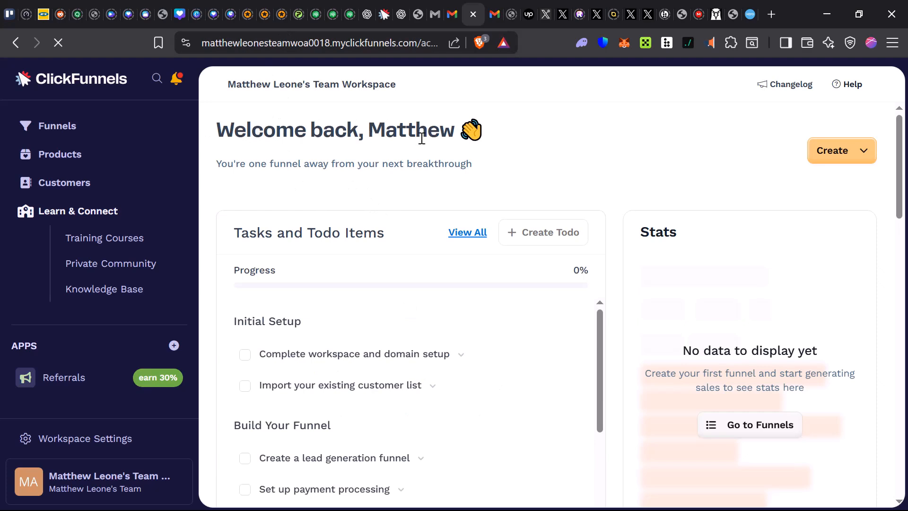
# Read the dashboard's welcome line and start creating a new funnel in the workspace
pyautogui.moveTo(238, 161); pyautogui.dragTo(492, 181)
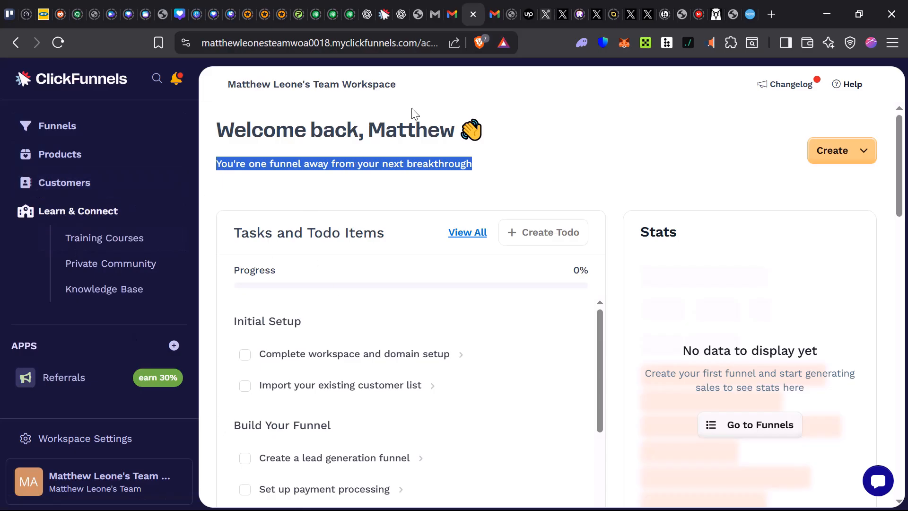
pyautogui.click(350, 199)
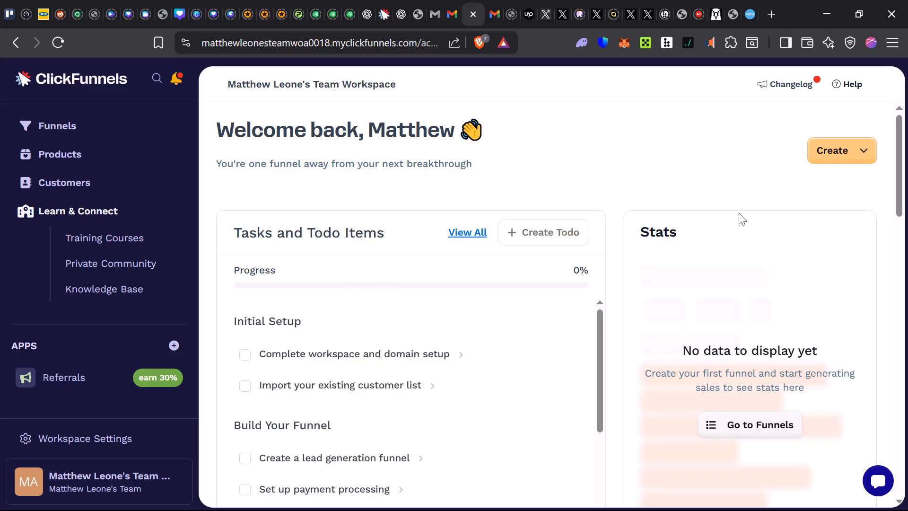
pyautogui.click(864, 151)
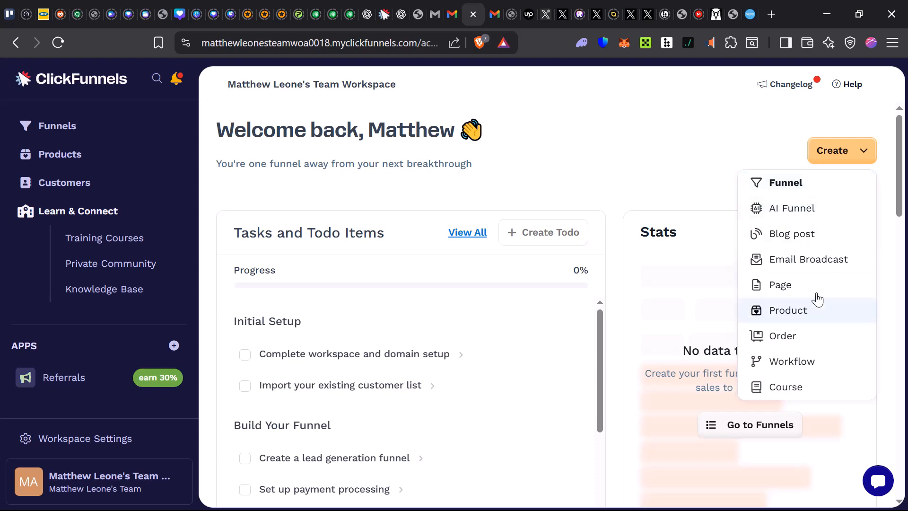
pyautogui.click(789, 188)
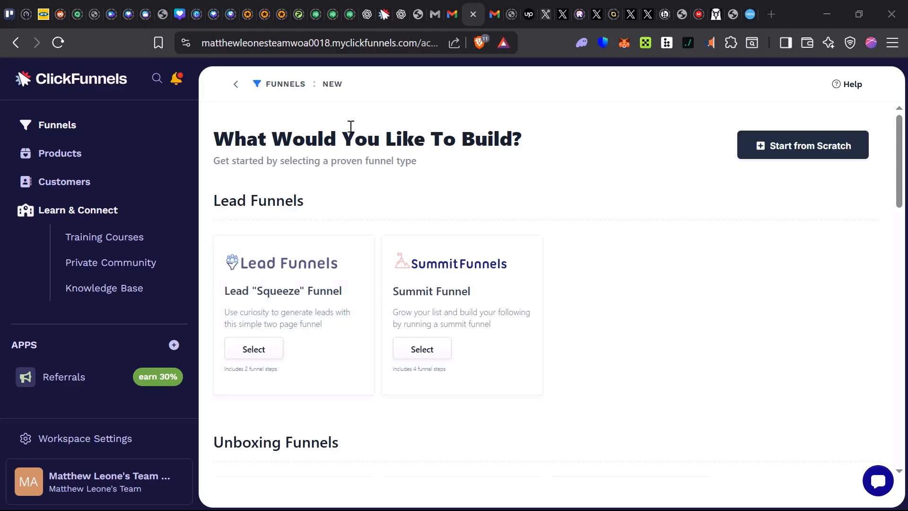
# Review the available funnel types across the Lead, Unboxing, Presentation, Phone and Other Funnels categories
pyautogui.moveTo(214, 163); pyautogui.dragTo(432, 164)
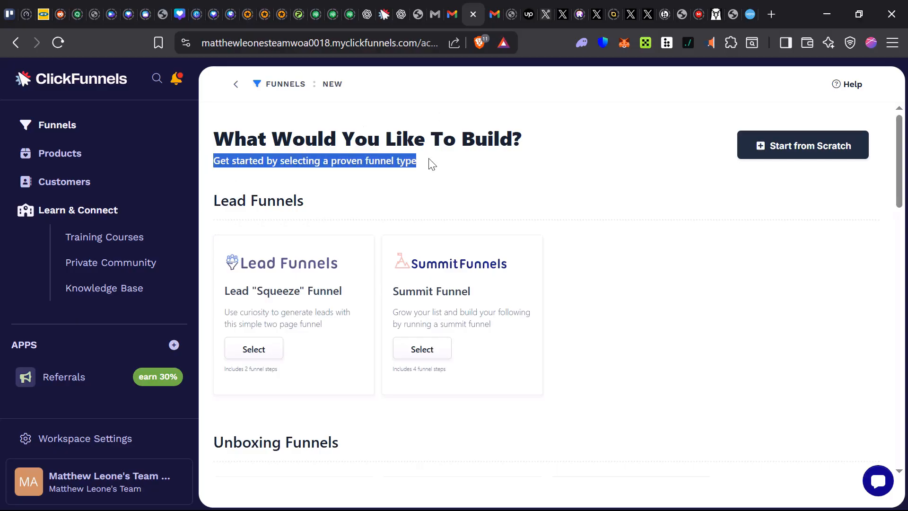
pyautogui.click(472, 169)
pyautogui.scroll(-3, 337, 201)
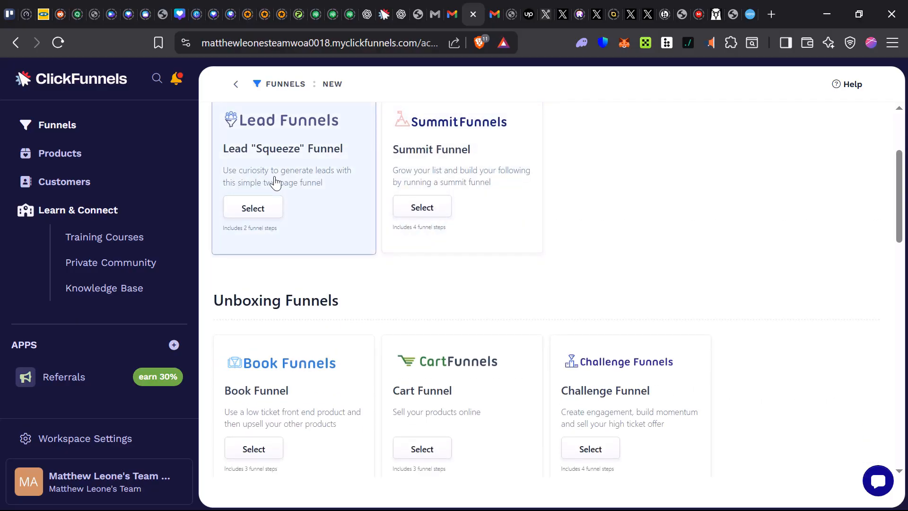
pyautogui.scroll(3, 274, 189)
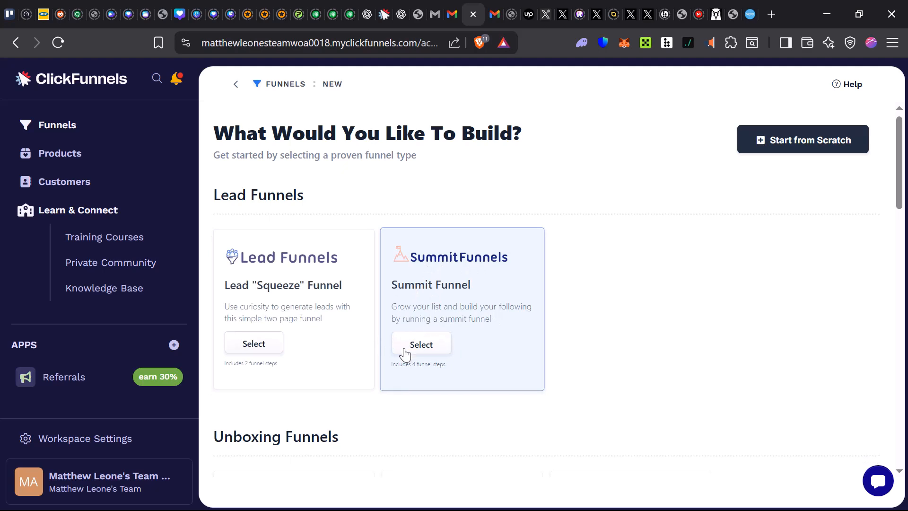
pyautogui.scroll(-3, 403, 353)
pyautogui.scroll(-2, 281, 369)
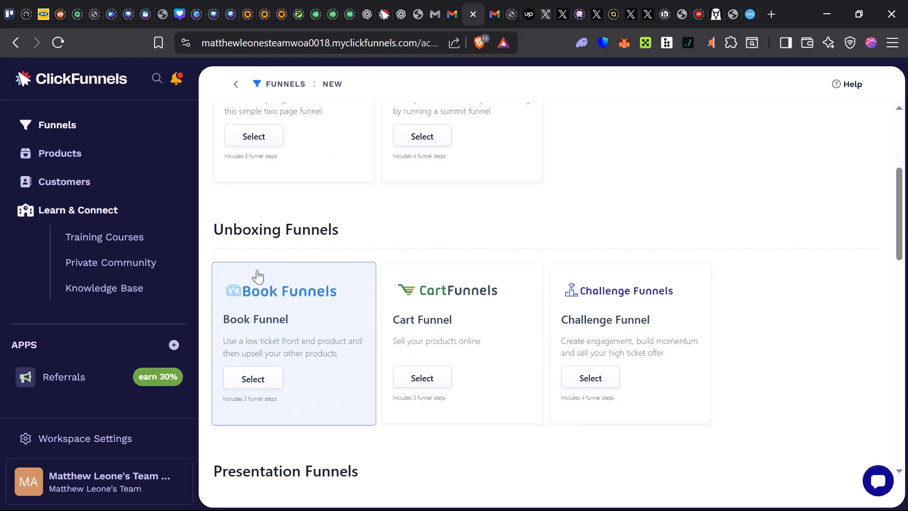
pyautogui.scroll(-2, 316, 310)
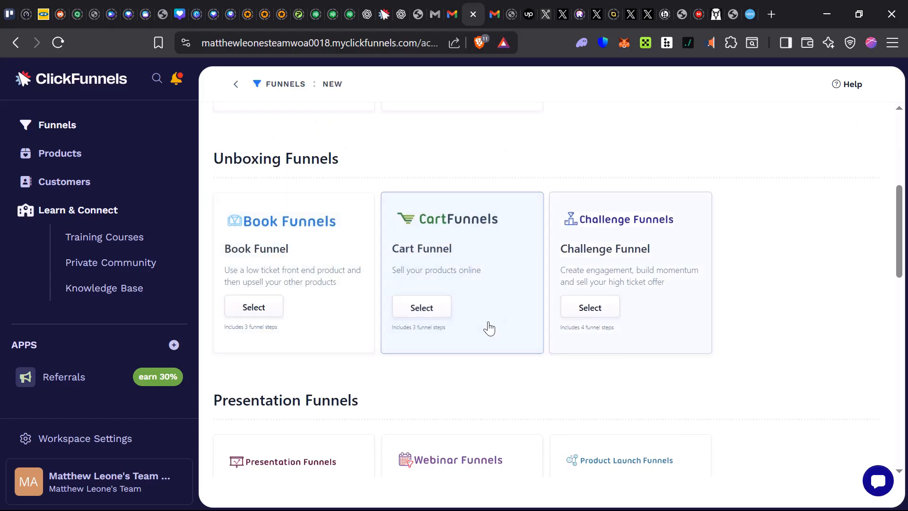
pyautogui.scroll(-4, 375, 314)
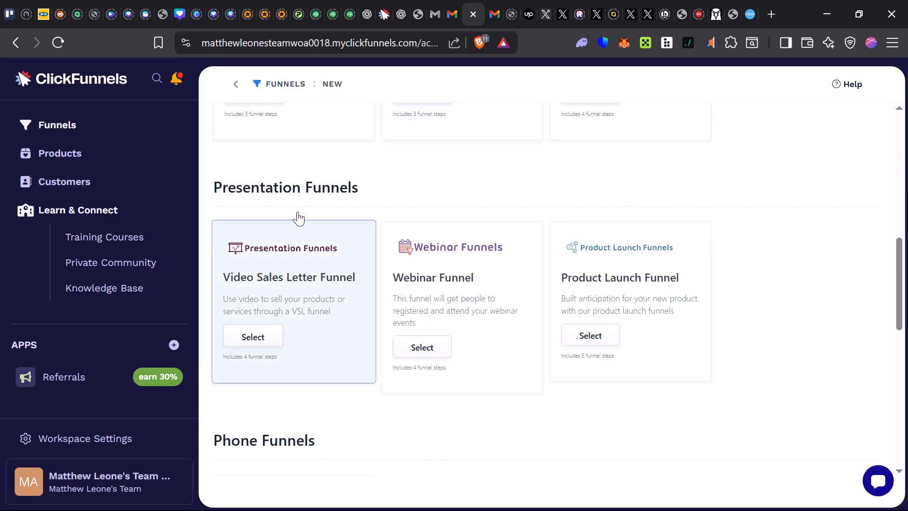
pyautogui.scroll(4, 298, 218)
pyautogui.scroll(-1, 286, 373)
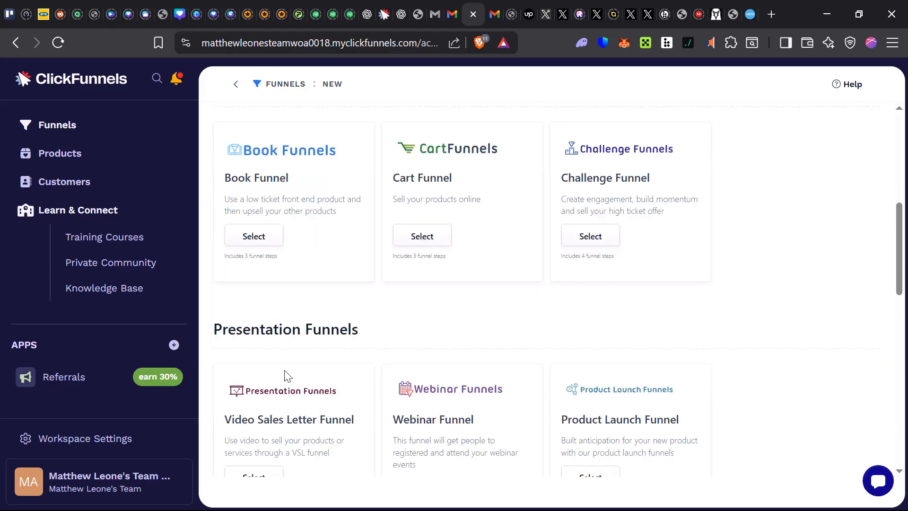
pyautogui.scroll(-4, 268, 374)
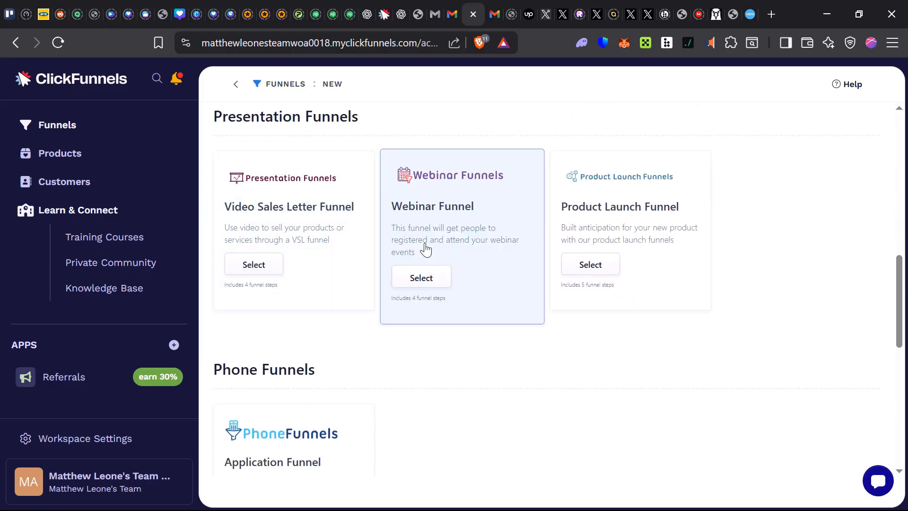
pyautogui.scroll(-4, 413, 328)
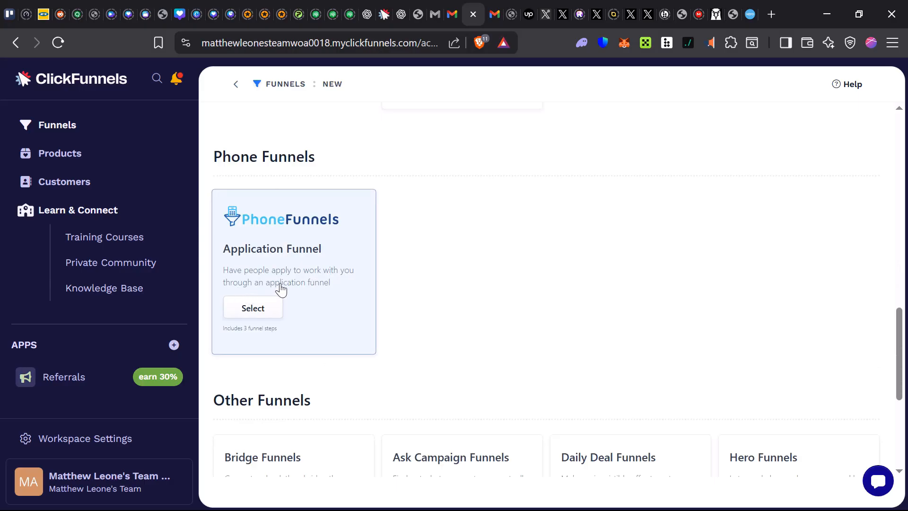
pyautogui.scroll(-4, 298, 300)
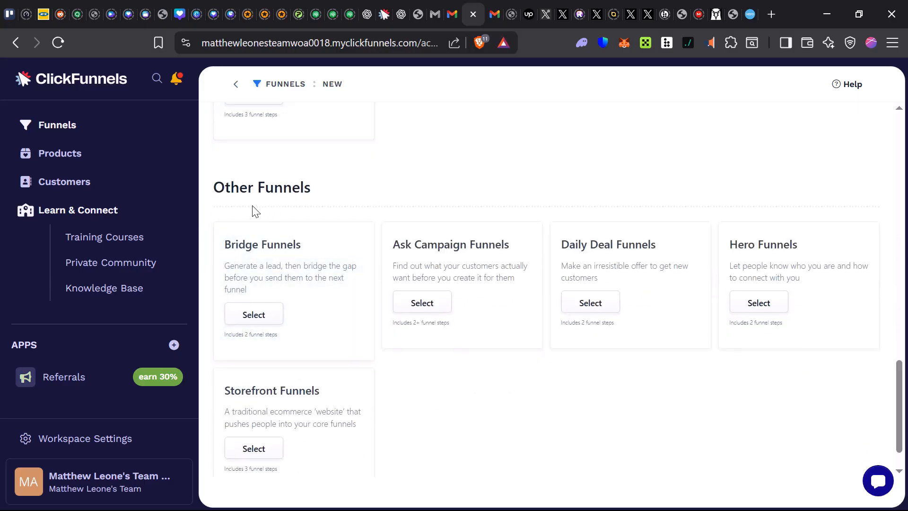
pyautogui.scroll(6, 457, 307)
pyautogui.scroll(12, 468, 306)
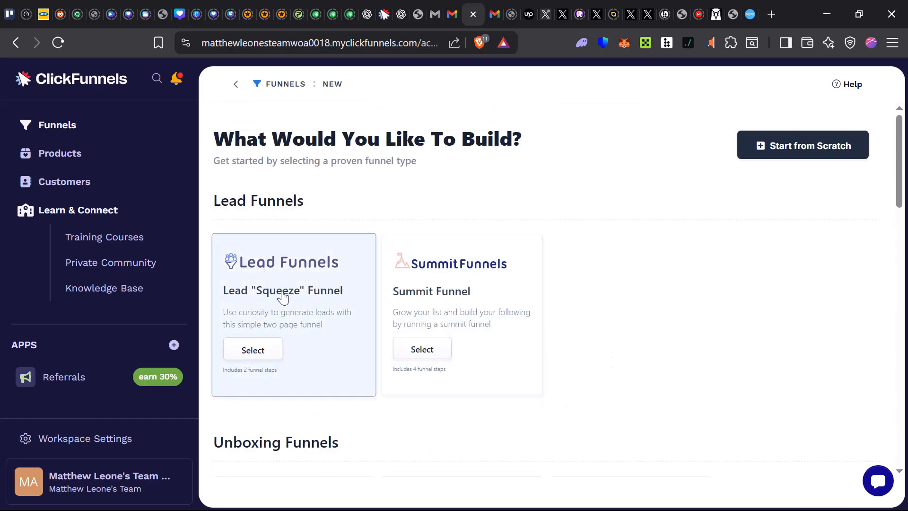
# Select the Lead "Squeeze" Funnel and look over its video and its Squeeze Page and Thank You Page steps
pyautogui.click(254, 352)
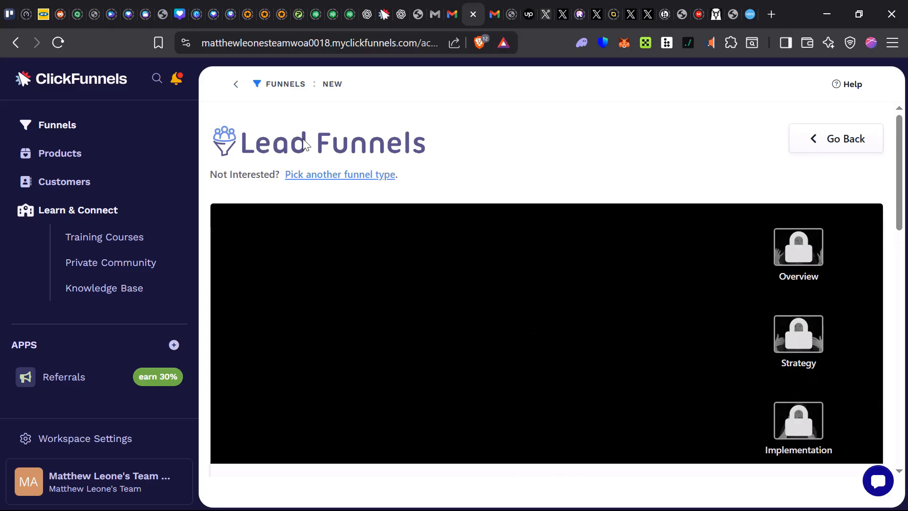
pyautogui.scroll(-5, 302, 196)
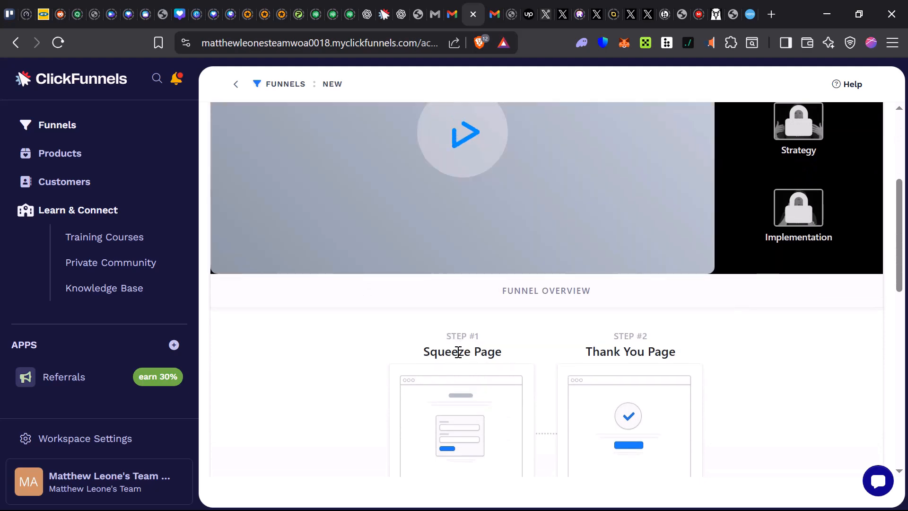
pyautogui.scroll(5, 662, 350)
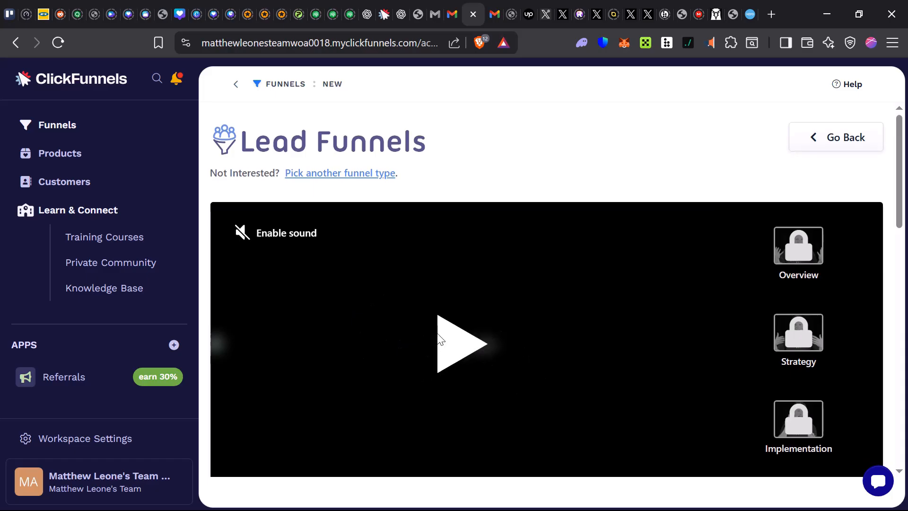
# Look over the funnel overview and compare the Lead Squeeze Funnel designs offered under Browse Templates
pyautogui.scroll(-2, 620, 330)
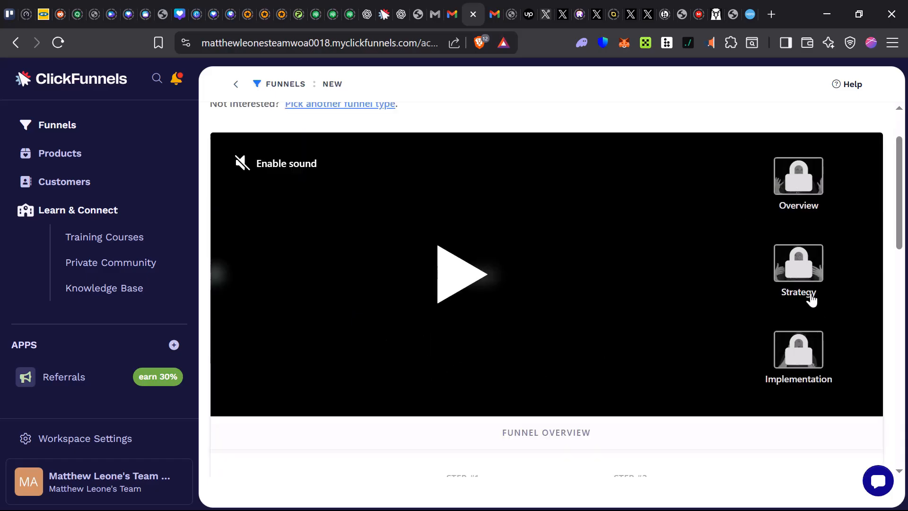
pyautogui.scroll(-10, 725, 378)
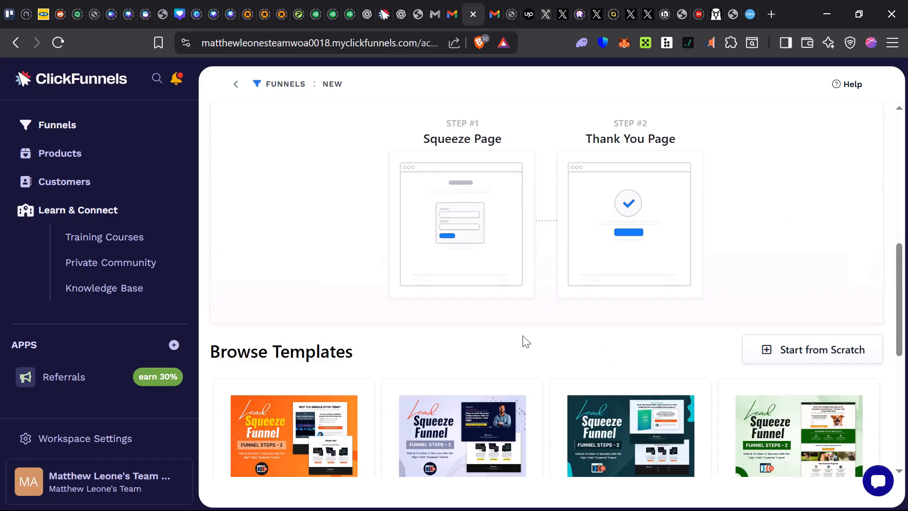
pyautogui.scroll(-1, 303, 310)
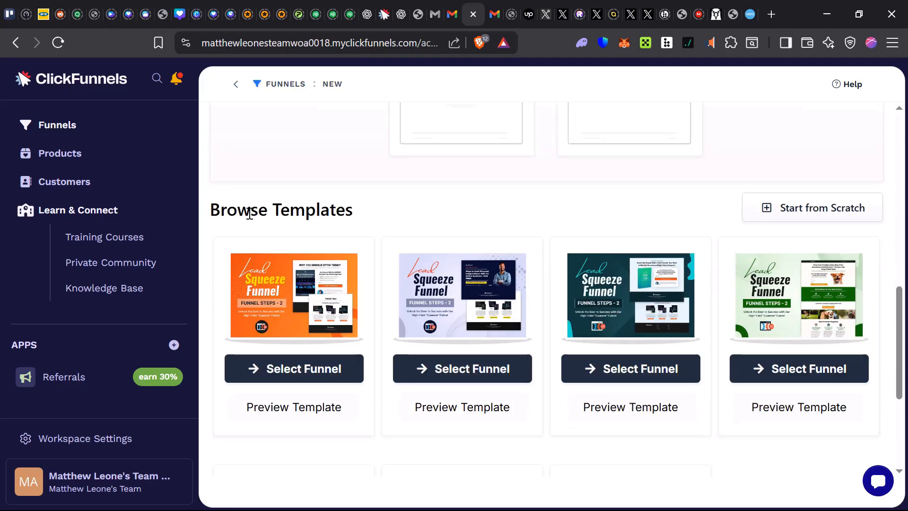
pyautogui.moveTo(211, 210); pyautogui.dragTo(383, 209)
pyautogui.click(488, 221)
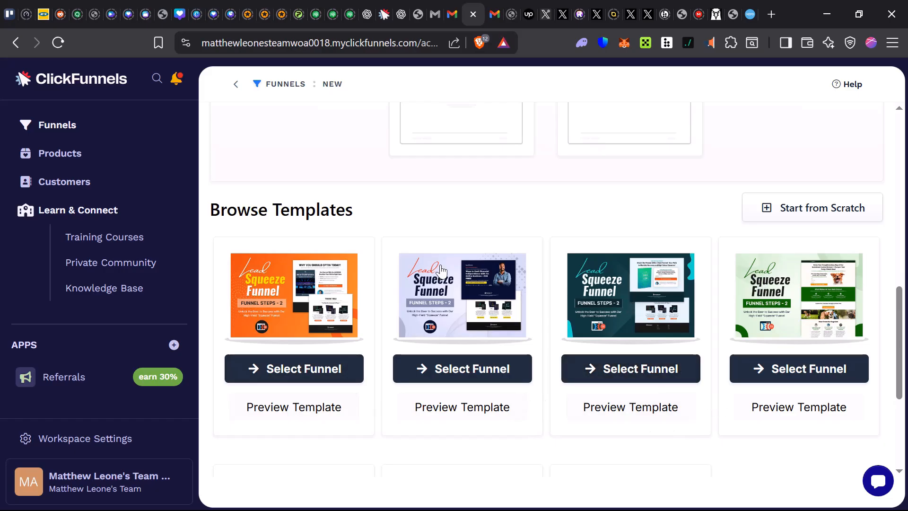
pyautogui.scroll(-5, 425, 326)
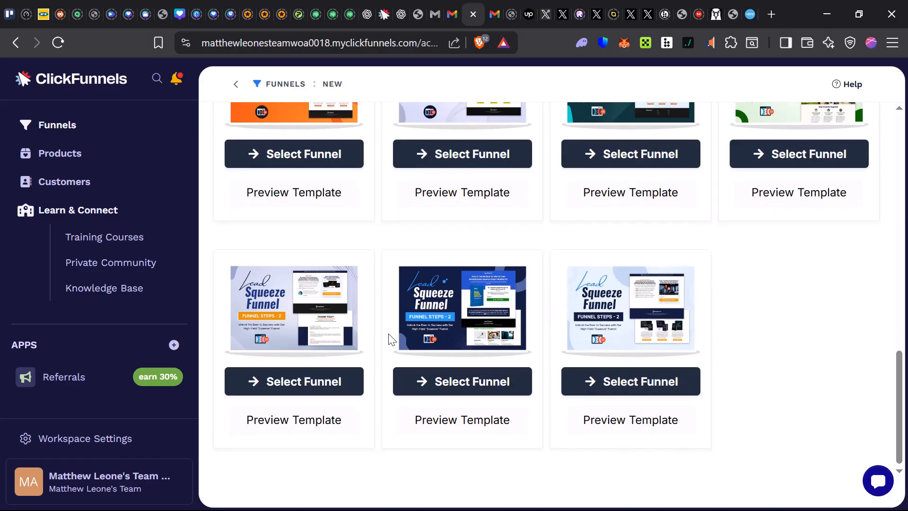
pyautogui.scroll(7, 717, 322)
pyautogui.scroll(-4, 715, 321)
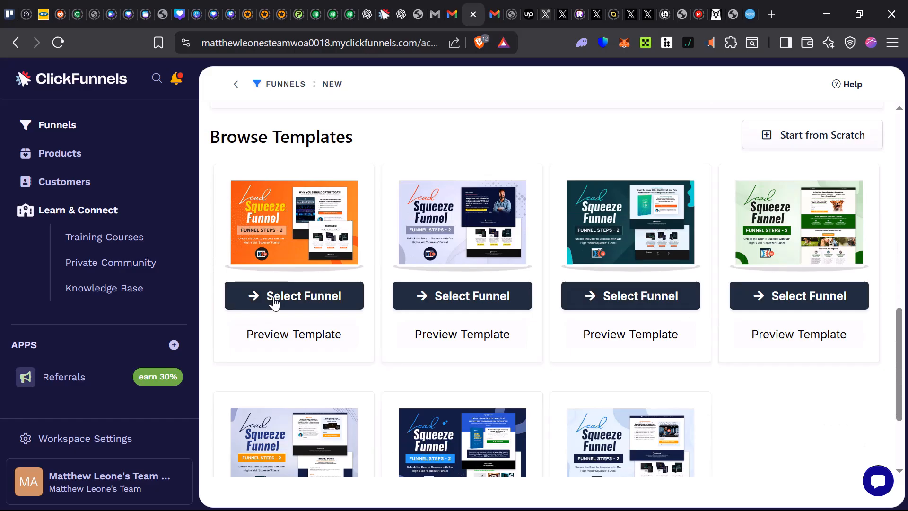
# Open the orange Lead Squeeze Funnel template's preview in a separate tab and select that template for installation
pyautogui.rightClick(273, 341)
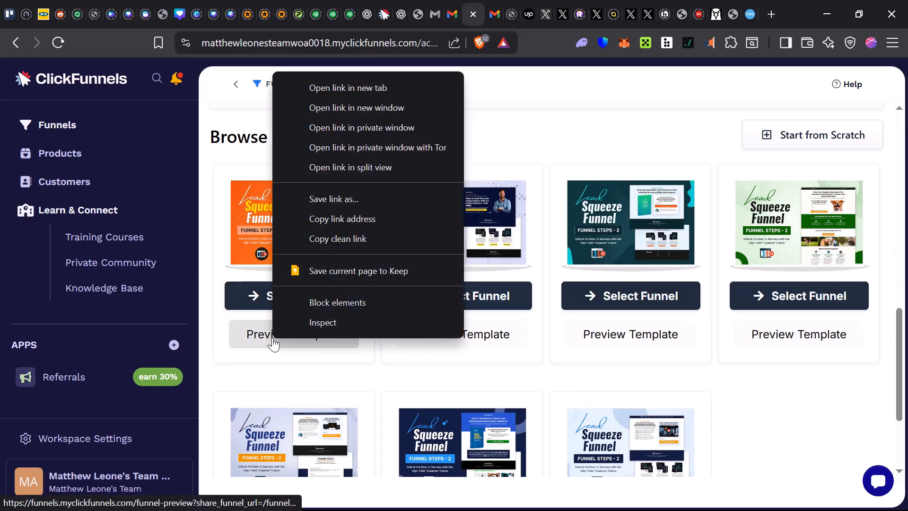
pyautogui.click(380, 88)
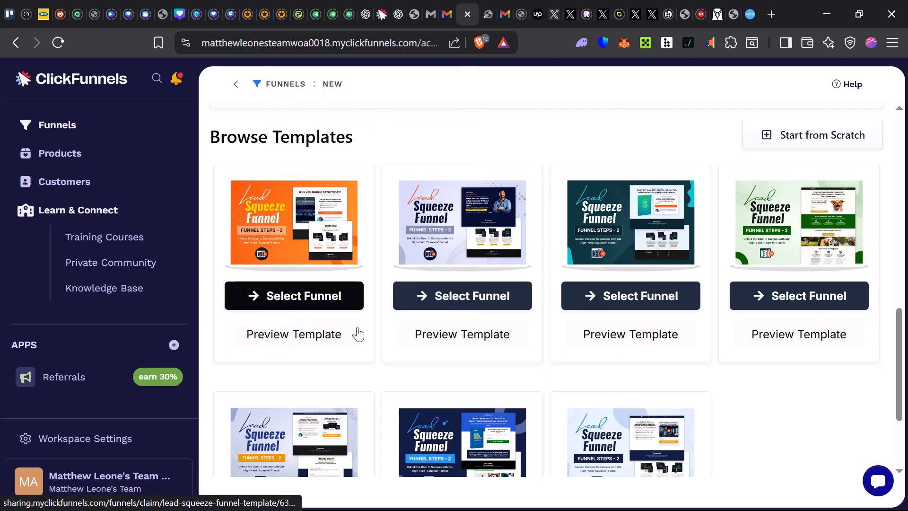
pyautogui.click(397, 258)
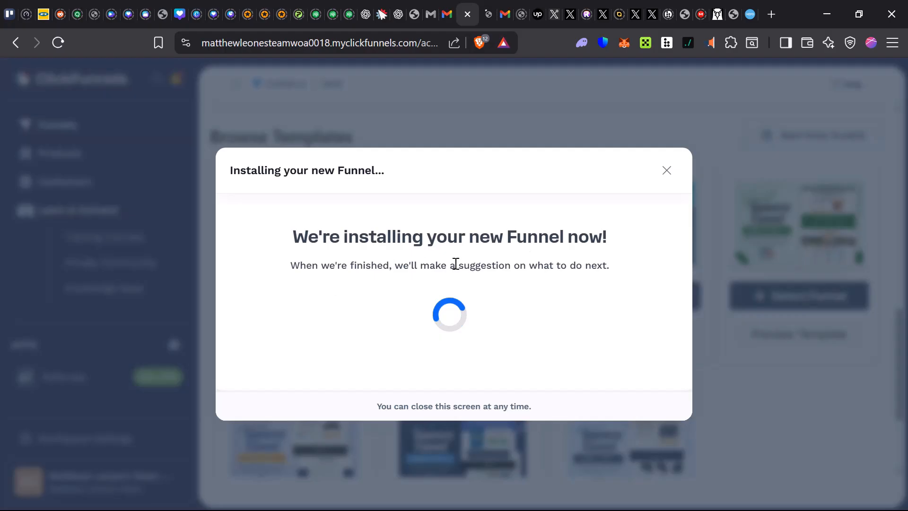
pyautogui.tripleClick(603, 274)
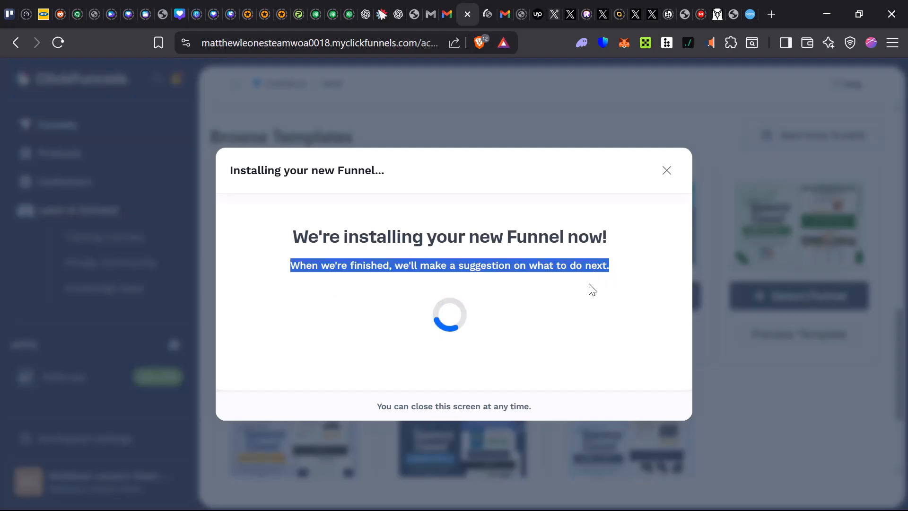
pyautogui.click(576, 293)
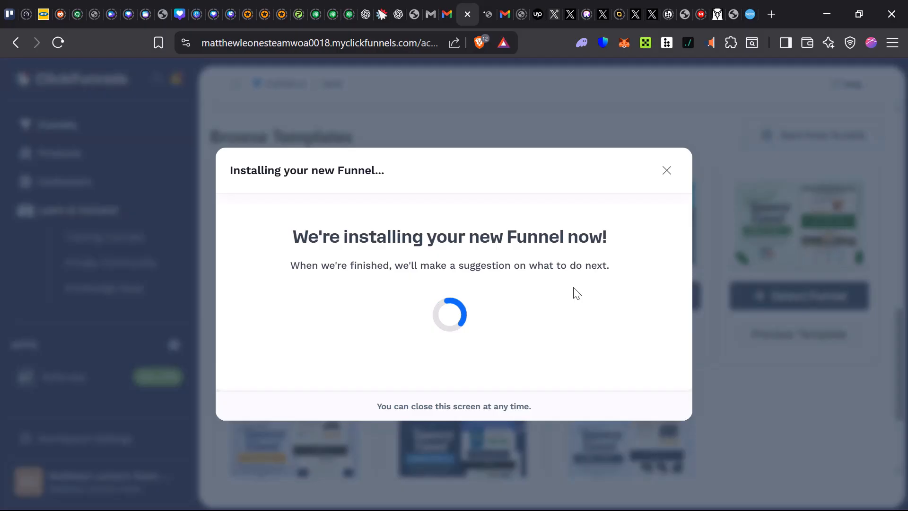
# Examine the template preview's headline, benefit list, email opt-in form, testimonial and the note about adding it to the account
pyautogui.hotkey('ctrl', 'Tab')
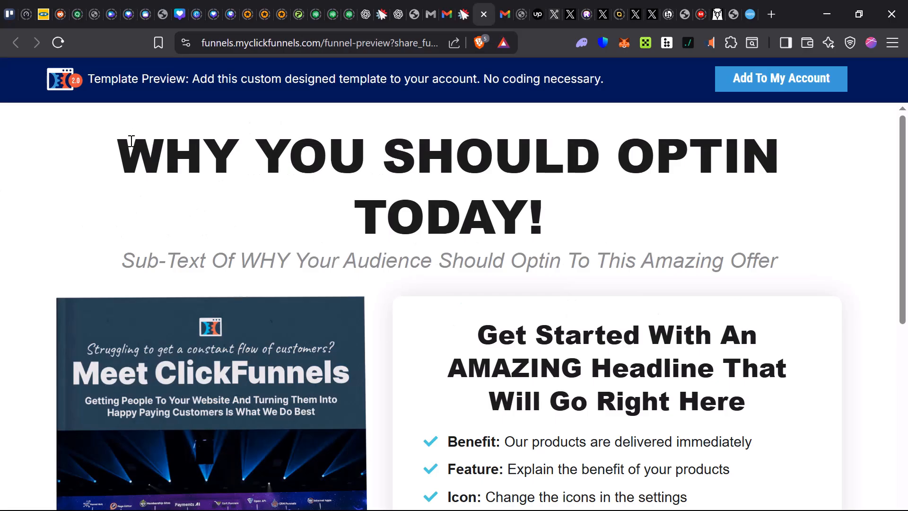
pyautogui.moveTo(241, 157); pyautogui.dragTo(819, 162)
pyautogui.click(781, 195)
pyautogui.scroll(-2, 411, 235)
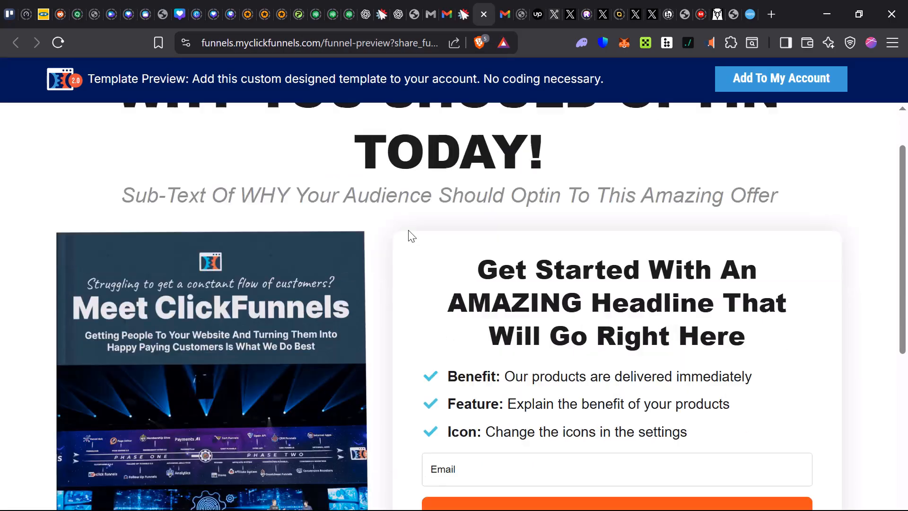
pyautogui.scroll(-3, 411, 235)
pyautogui.scroll(3, 709, 182)
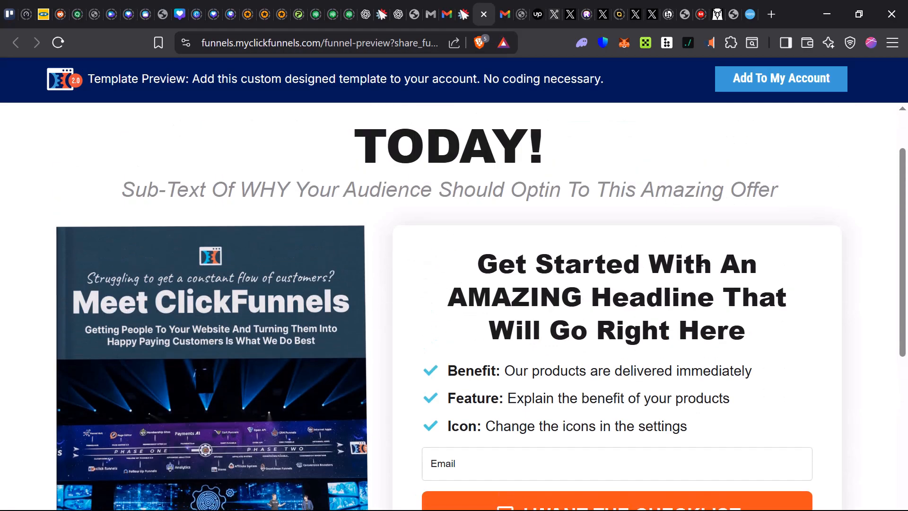
pyautogui.scroll(-5, 701, 264)
pyautogui.scroll(4, 609, 295)
pyautogui.scroll(-3, 657, 255)
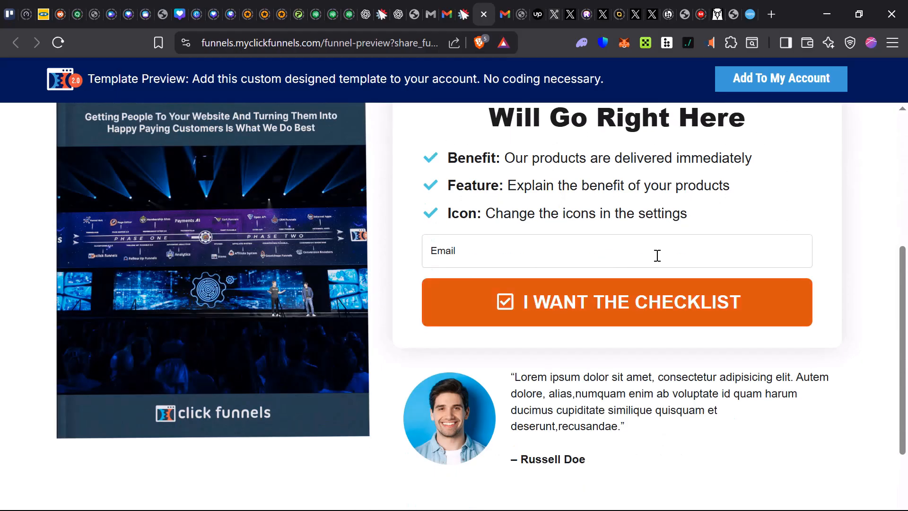
pyautogui.scroll(-4, 283, 298)
pyautogui.scroll(10, 356, 307)
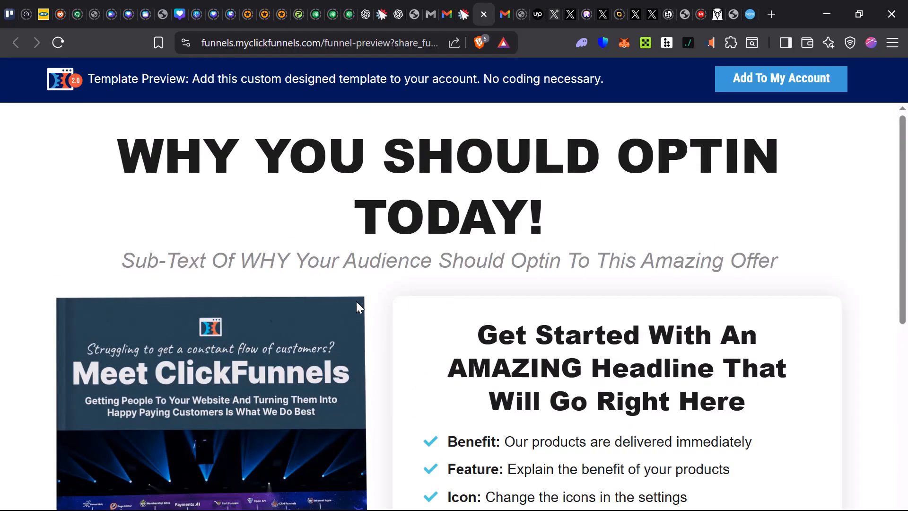
pyautogui.scroll(-3, 496, 209)
pyautogui.scroll(3, 426, 142)
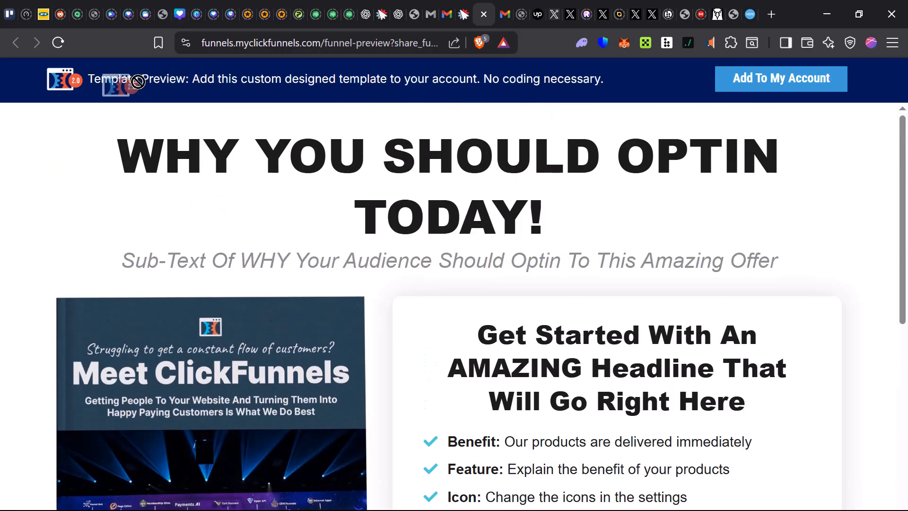
pyautogui.moveTo(207, 82); pyautogui.dragTo(605, 97)
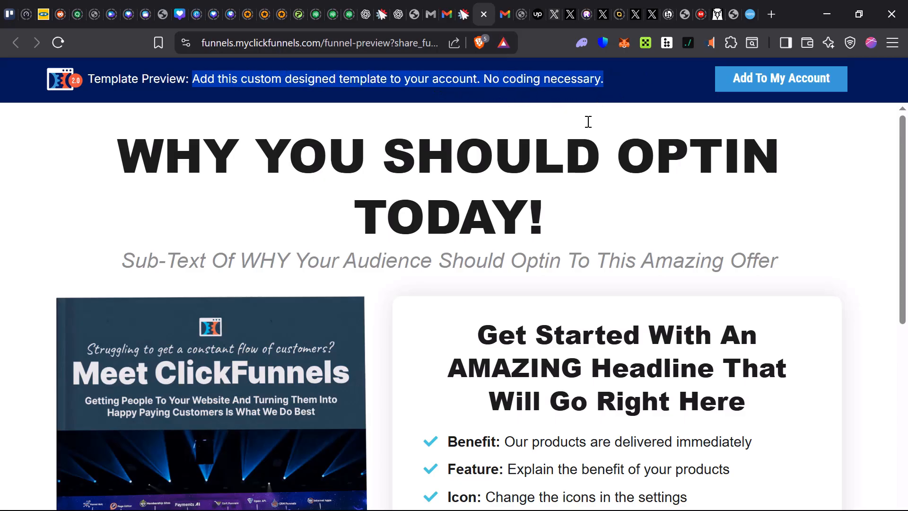
# Return to the funnel installation, open the installed funnel for customizing and read its payment test mode notice
pyautogui.click(460, 20)
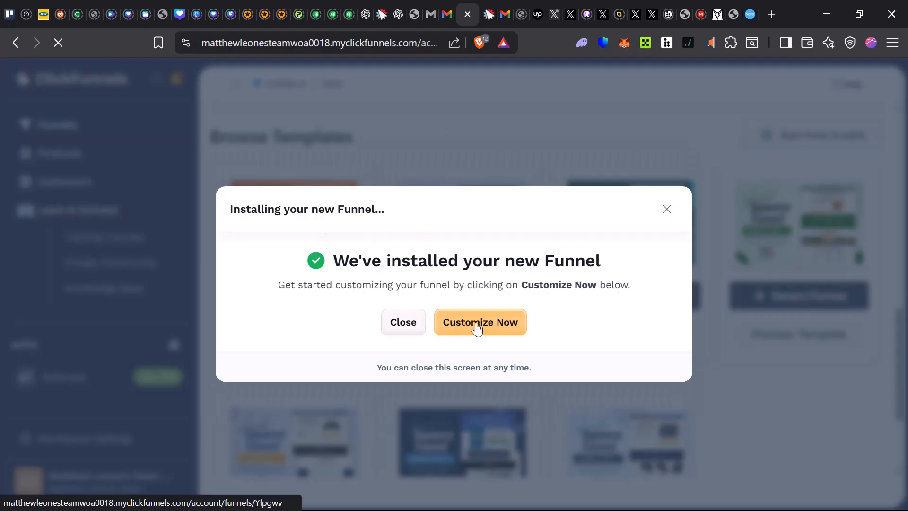
pyautogui.click(407, 314)
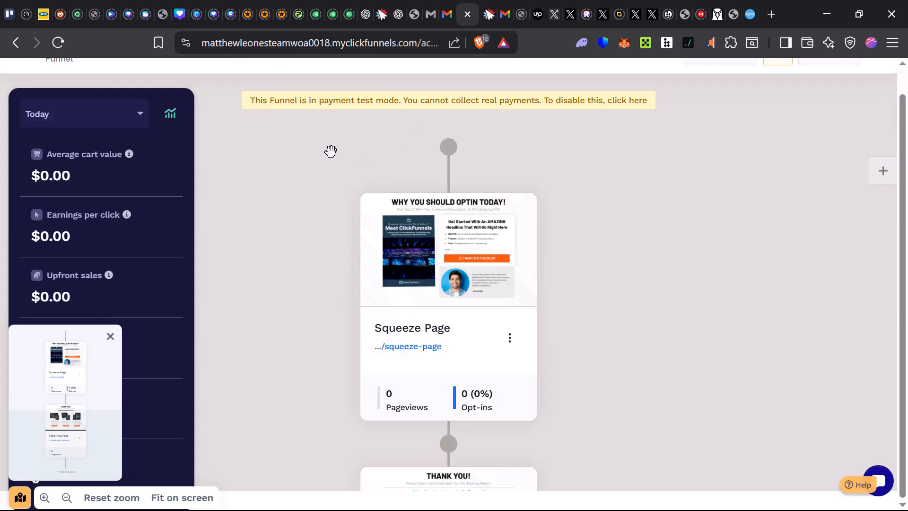
pyautogui.scroll(1, 330, 151)
pyautogui.moveTo(446, 291)
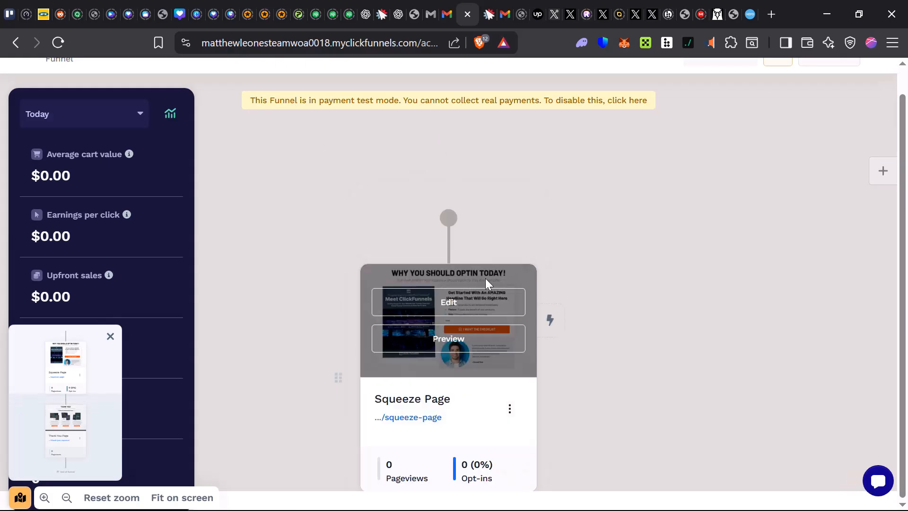
pyautogui.moveTo(255, 101); pyautogui.dragTo(673, 107)
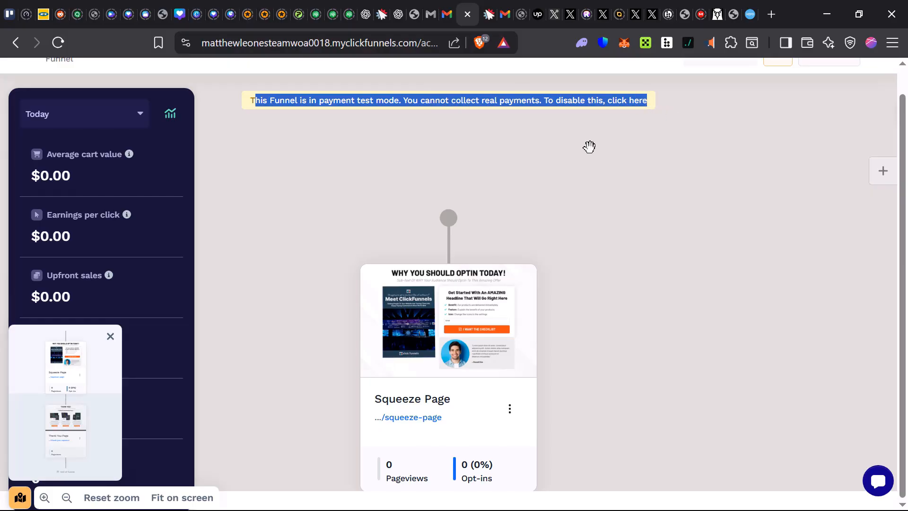
# Review the funnel's flow from the Squeeze Page through the Thank You Page to the end of the funnel
pyautogui.scroll(-2, 448, 172)
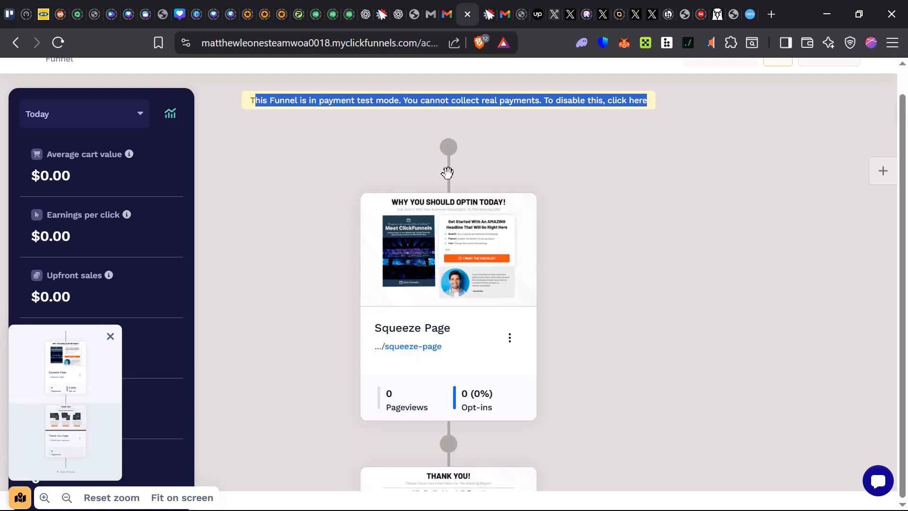
pyautogui.scroll(-4, 447, 173)
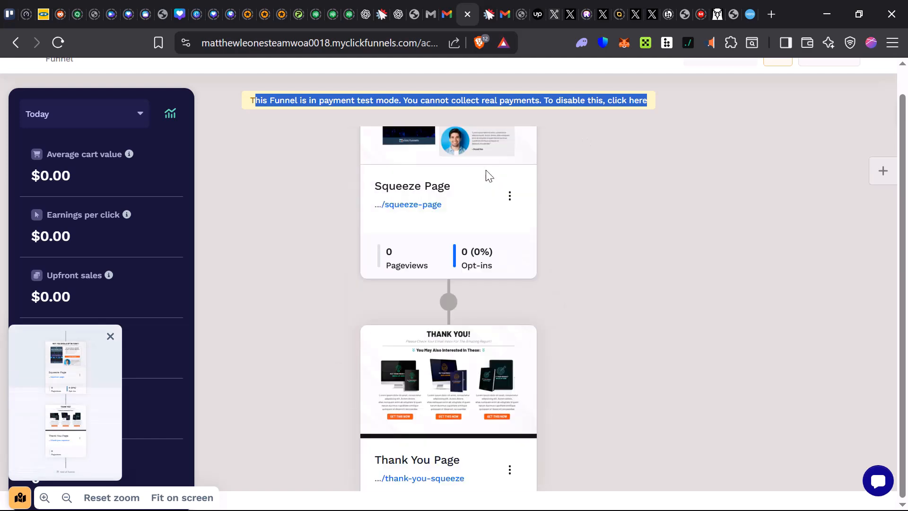
pyautogui.scroll(4, 489, 175)
pyautogui.scroll(-4, 547, 177)
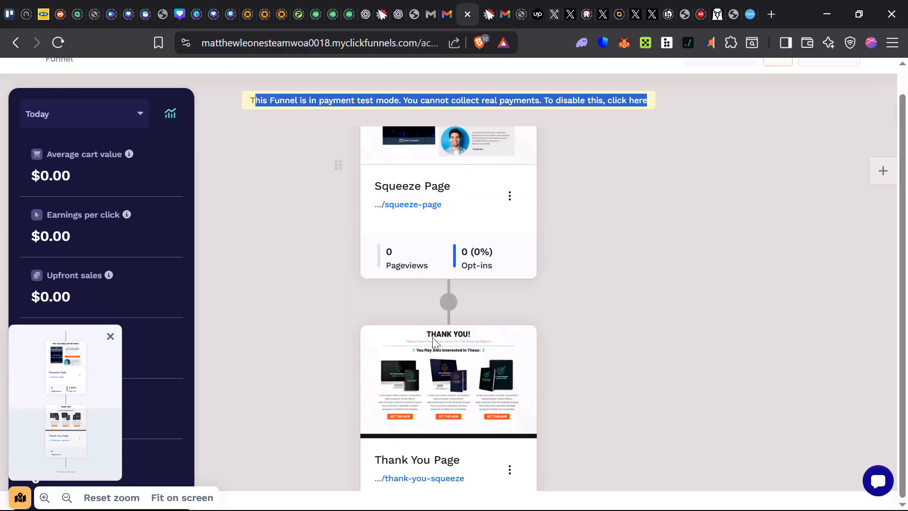
pyautogui.scroll(-2, 432, 337)
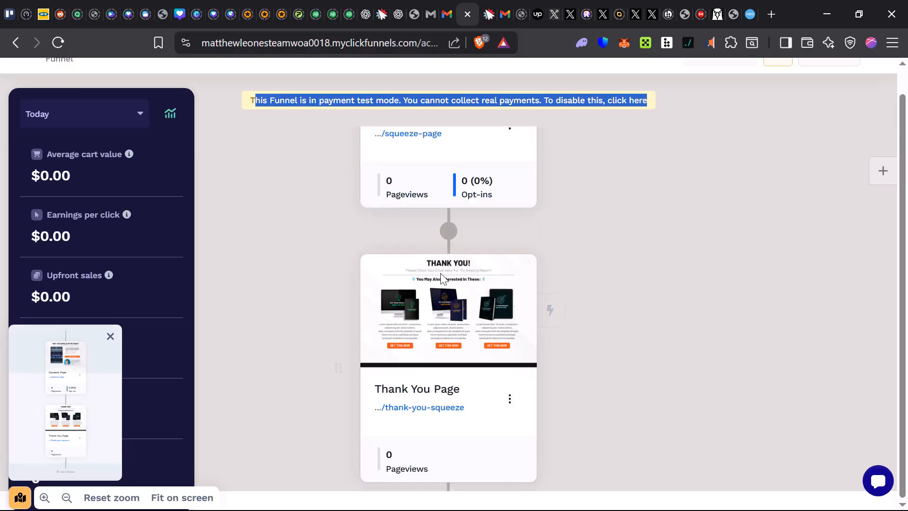
pyautogui.scroll(-4, 442, 284)
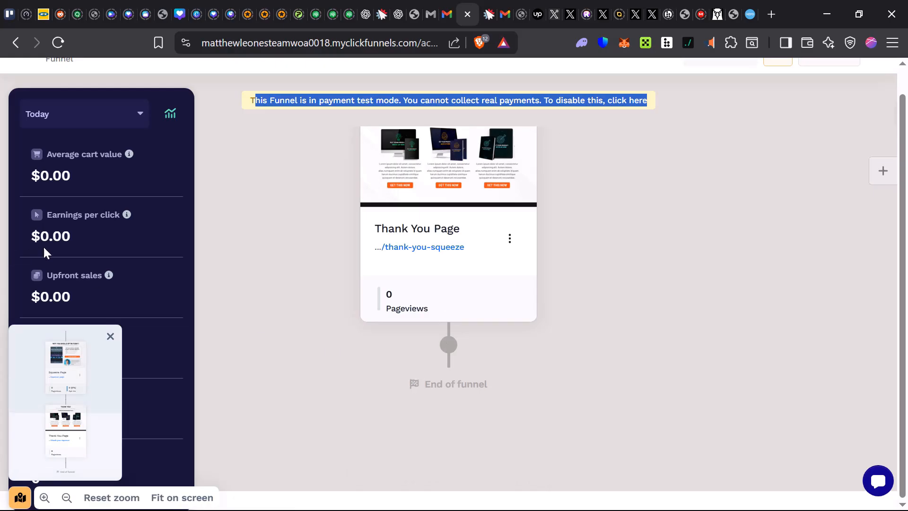
pyautogui.scroll(1, 45, 251)
pyautogui.scroll(-1, 112, 227)
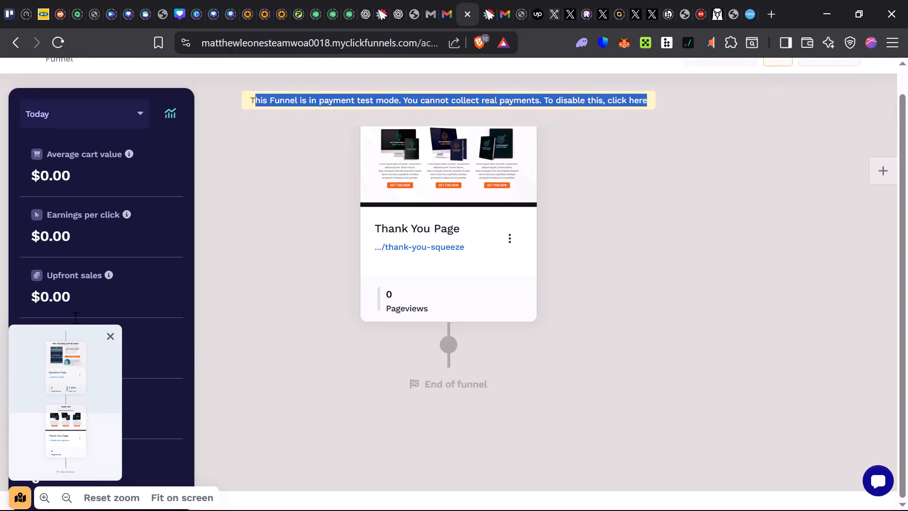
# Close the funnel minimap and look over the statistics sidebar and both page steps
pyautogui.click(110, 337)
pyautogui.scroll(9, 402, 264)
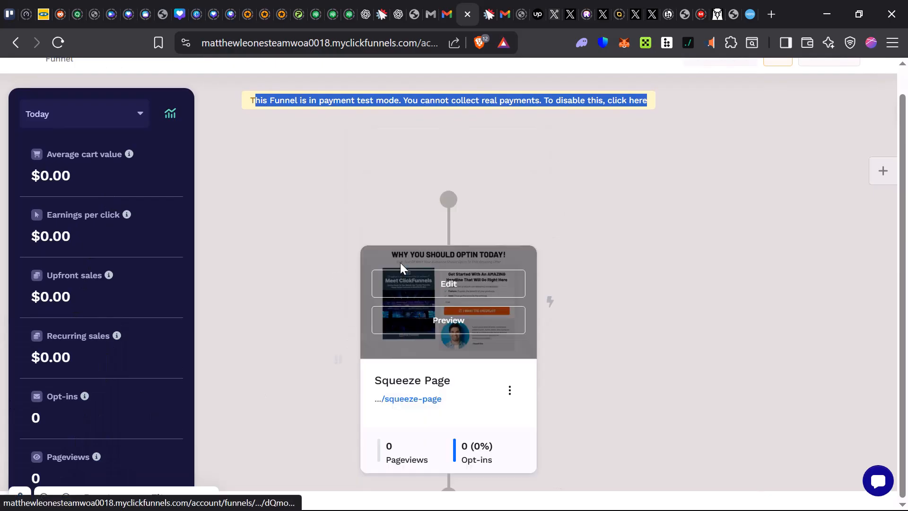
pyautogui.moveTo(429, 317)
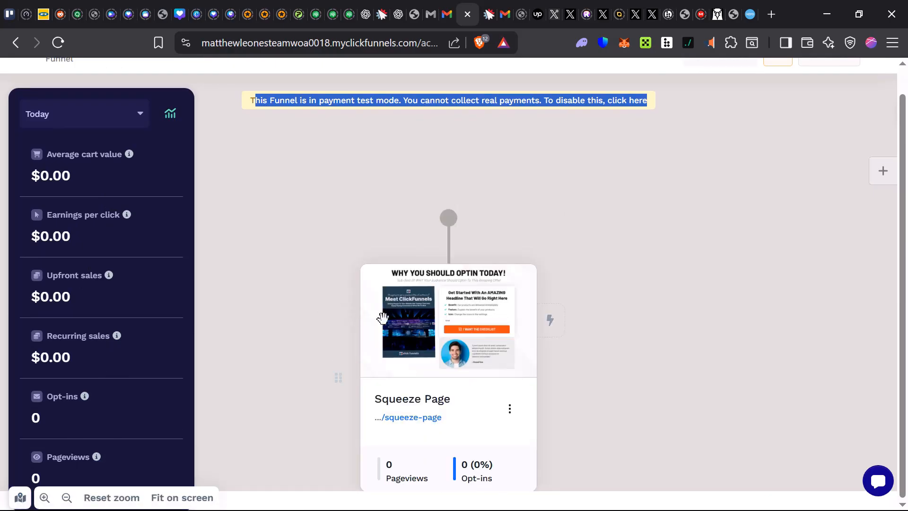
pyautogui.scroll(-3, 222, 328)
pyautogui.scroll(1, 68, 231)
pyautogui.scroll(-1, 68, 231)
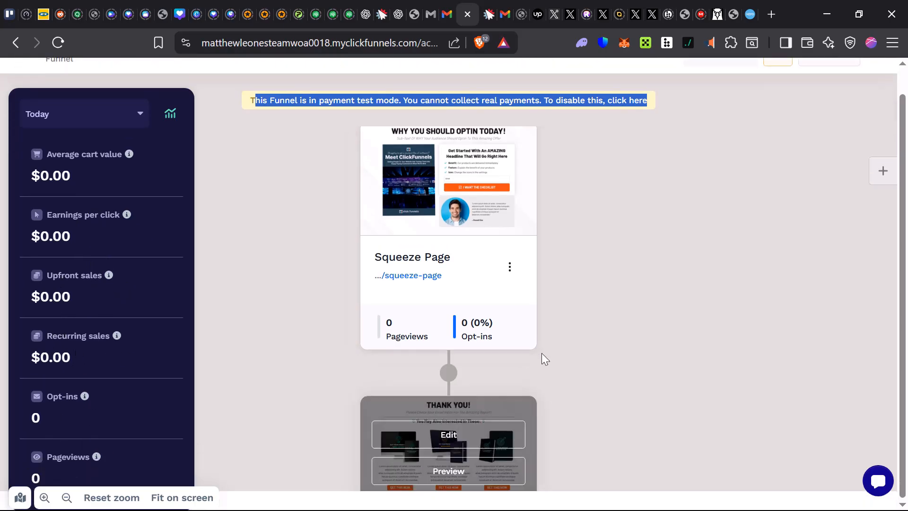
pyautogui.scroll(3, 548, 345)
pyautogui.scroll(-10, 557, 341)
pyautogui.scroll(5, 558, 340)
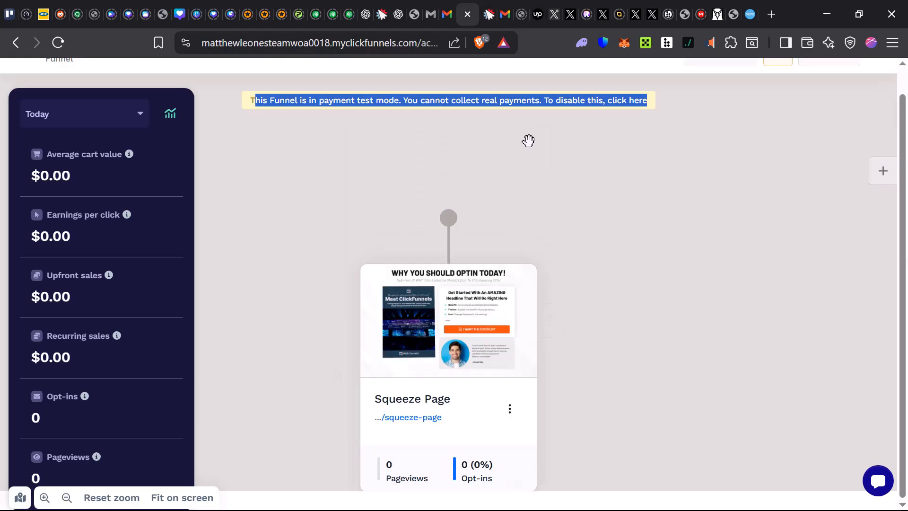
# Open the funnel settings from the payment test mode notice, review the domain, path, payments mode, badge, tags, style and code options, and close them
pyautogui.click(439, 102)
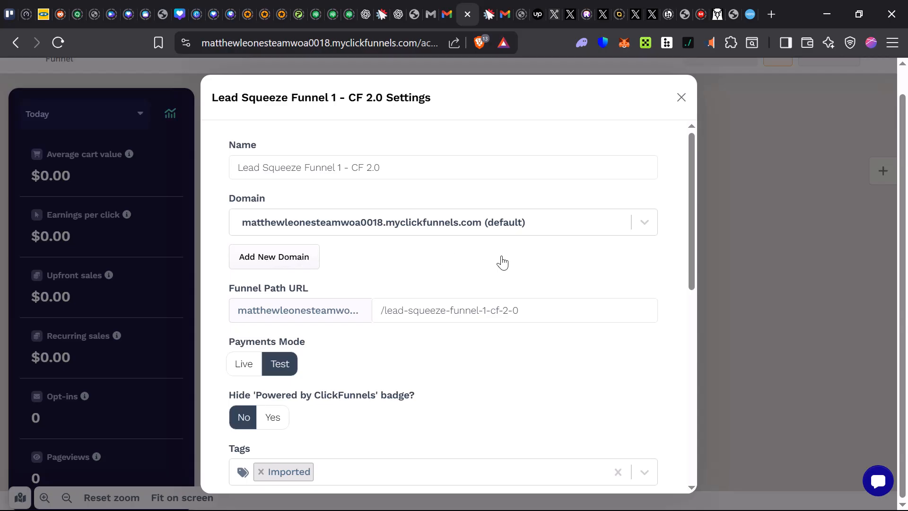
pyautogui.moveTo(231, 295); pyautogui.dragTo(349, 296)
pyautogui.click(386, 296)
pyautogui.scroll(-2, 258, 374)
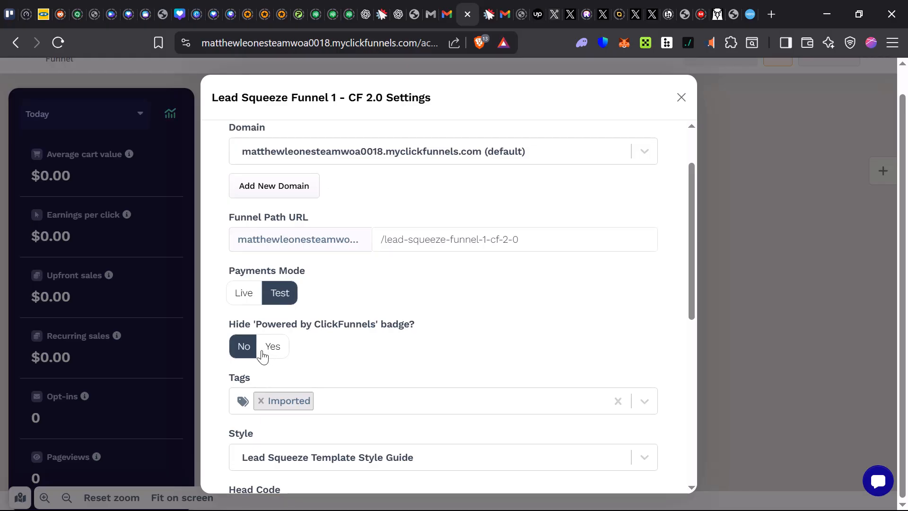
pyautogui.scroll(-3, 326, 363)
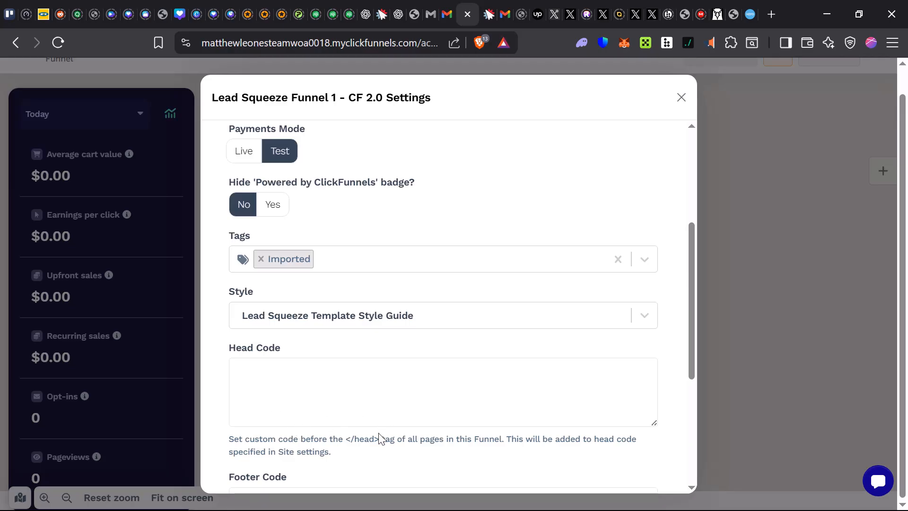
pyautogui.scroll(-5, 341, 440)
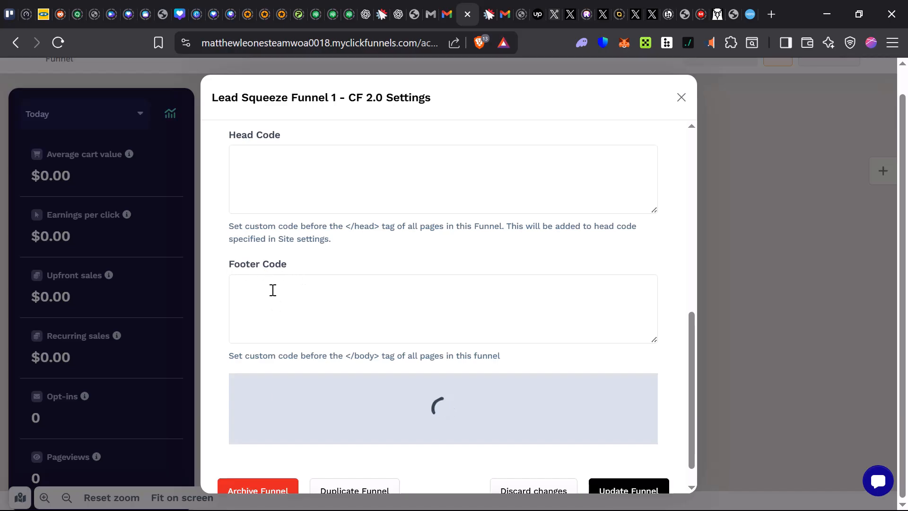
pyautogui.scroll(-1, 387, 374)
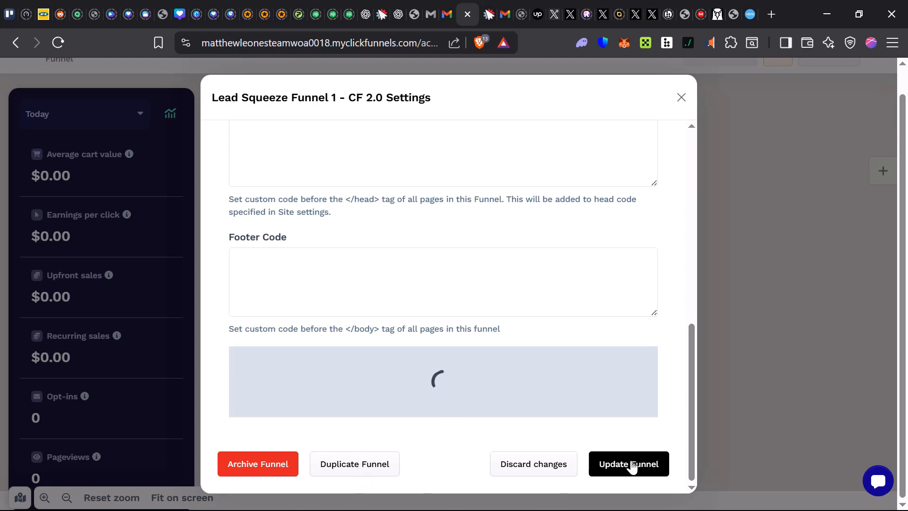
pyautogui.scroll(6, 634, 441)
pyautogui.scroll(3, 488, 385)
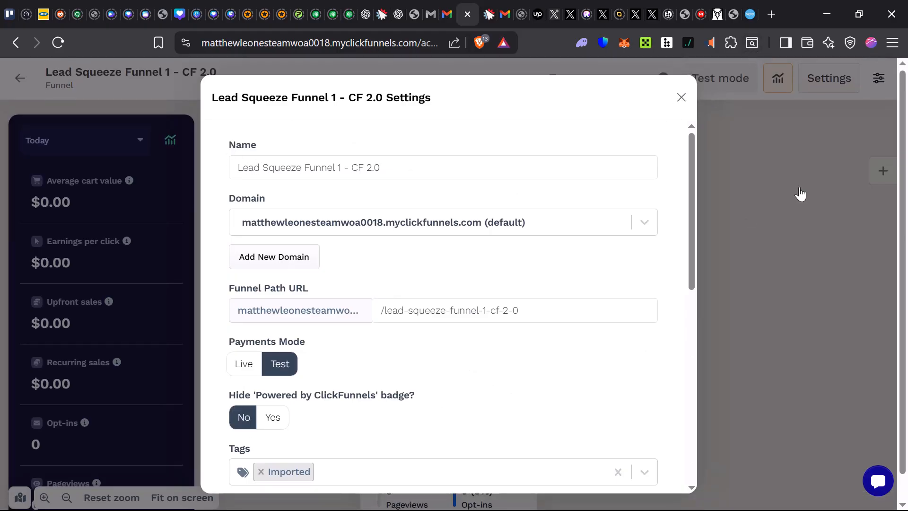
pyautogui.click(801, 192)
# Open the funnel's Squeeze Page for editing
pyautogui.scroll(-2, 421, 268)
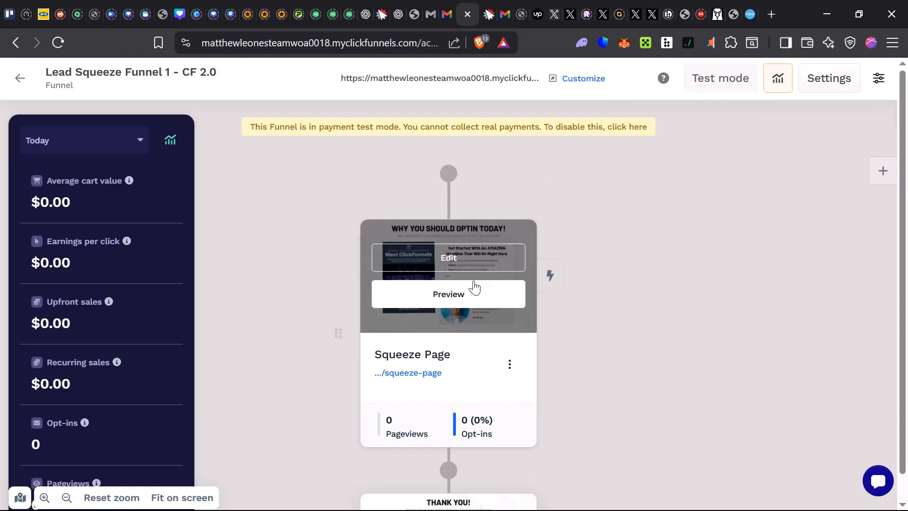
pyautogui.moveTo(438, 241)
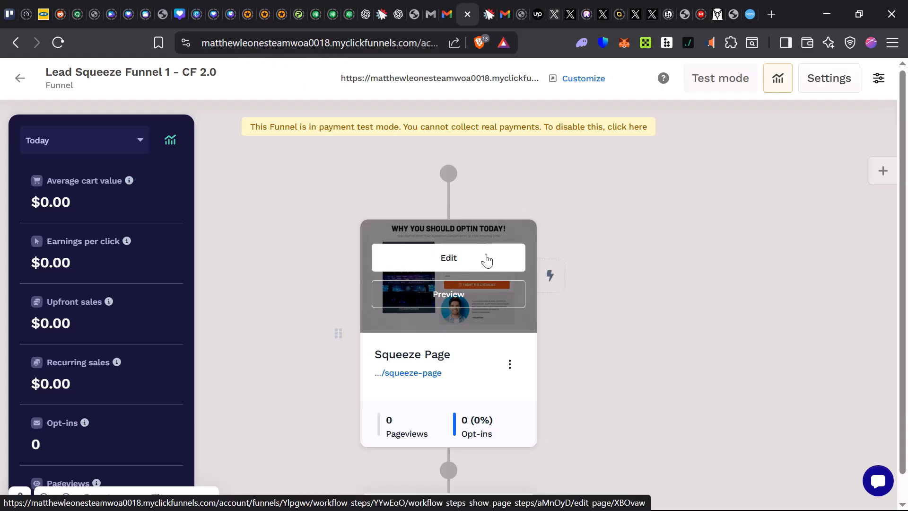
pyautogui.click(505, 260)
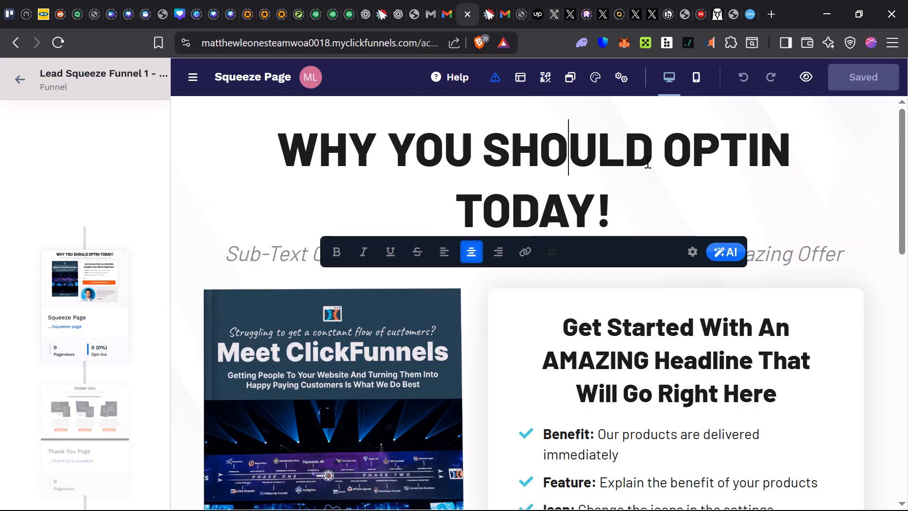
# Replace the Squeeze Page's main headline with "OPT IN TODAY!"
pyautogui.click(623, 212)
pyautogui.press('BackSpace')
pyautogui.press('BackSpace')
pyautogui.press('BackSpace')
pyautogui.press('BackSpace')
pyautogui.press('BackSpace')
pyautogui.press('BackSpace')
pyautogui.press('BackSpace')
pyautogui.press('BackSpace')
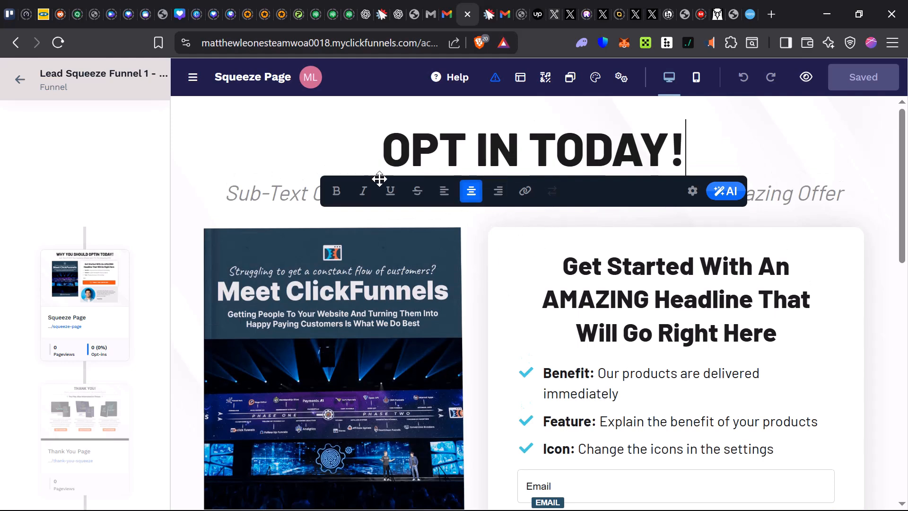
# Format the words "OPT IN TODAY" in the main headline as bold and italic, and finish editing the text
pyautogui.click(337, 193)
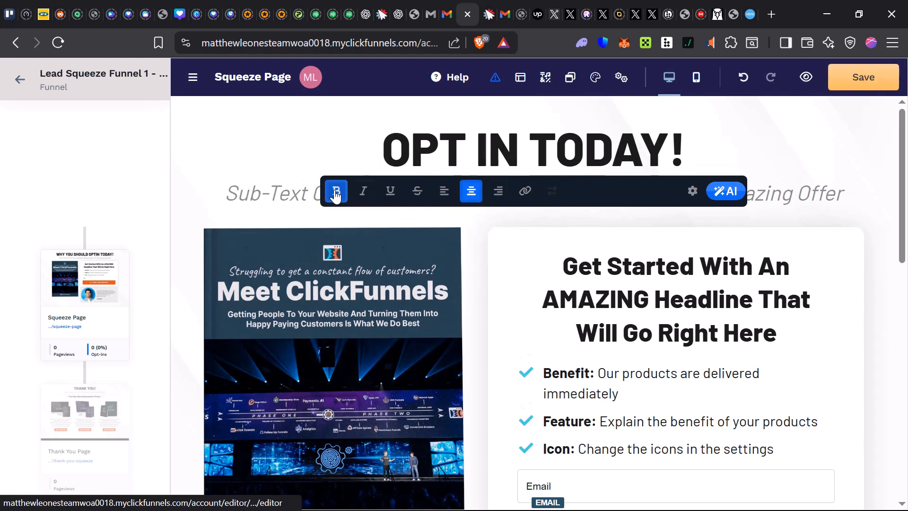
pyautogui.click(364, 191)
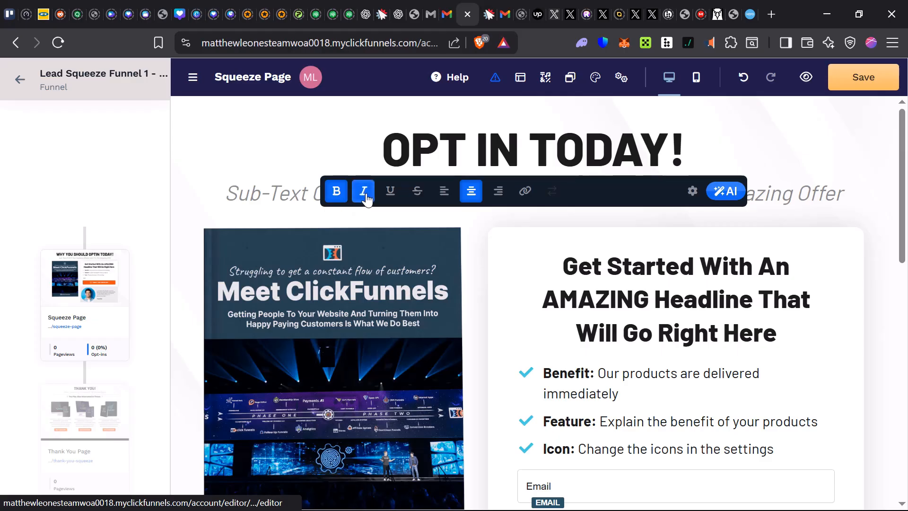
pyautogui.click(375, 147)
pyautogui.moveTo(682, 157); pyautogui.dragTo(373, 168)
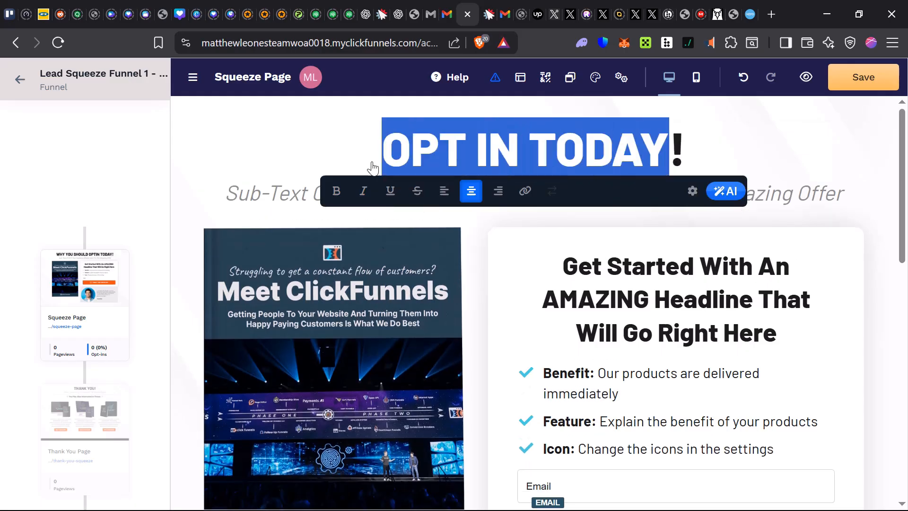
pyautogui.click(337, 192)
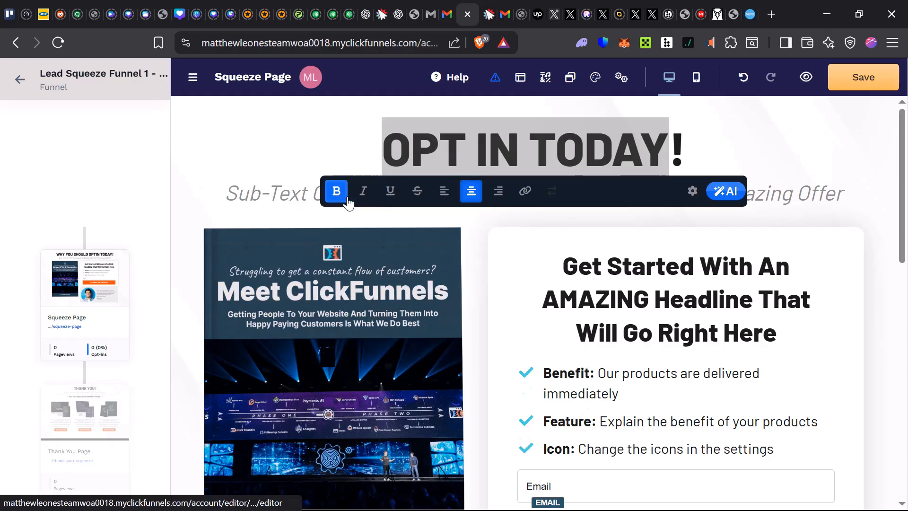
pyautogui.click(364, 194)
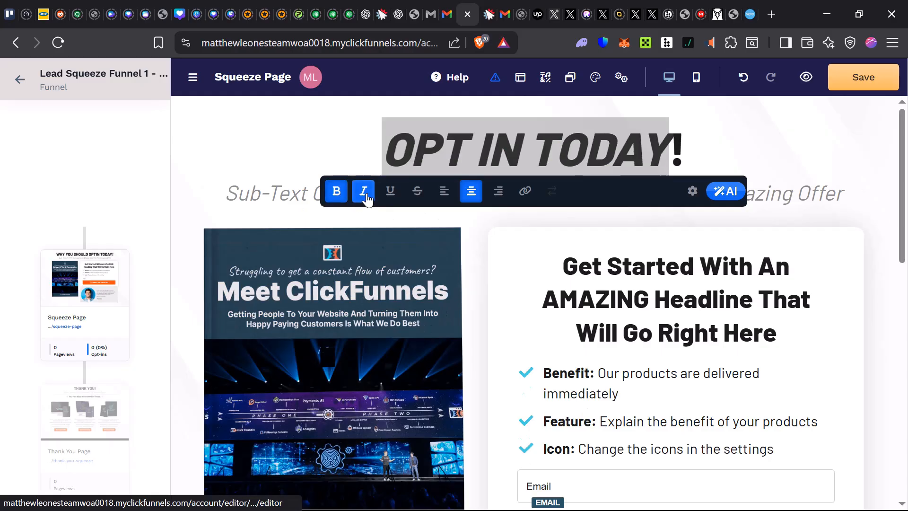
pyautogui.click(348, 144)
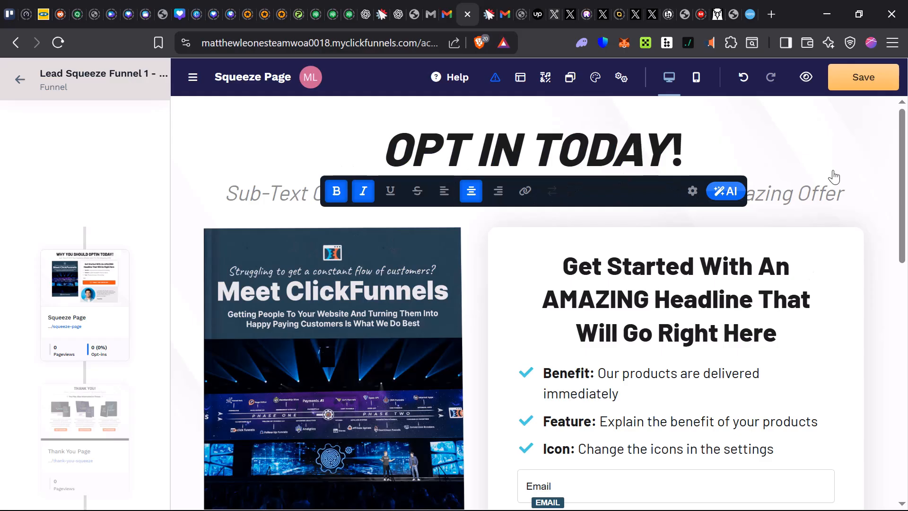
pyautogui.scroll(-1, 805, 182)
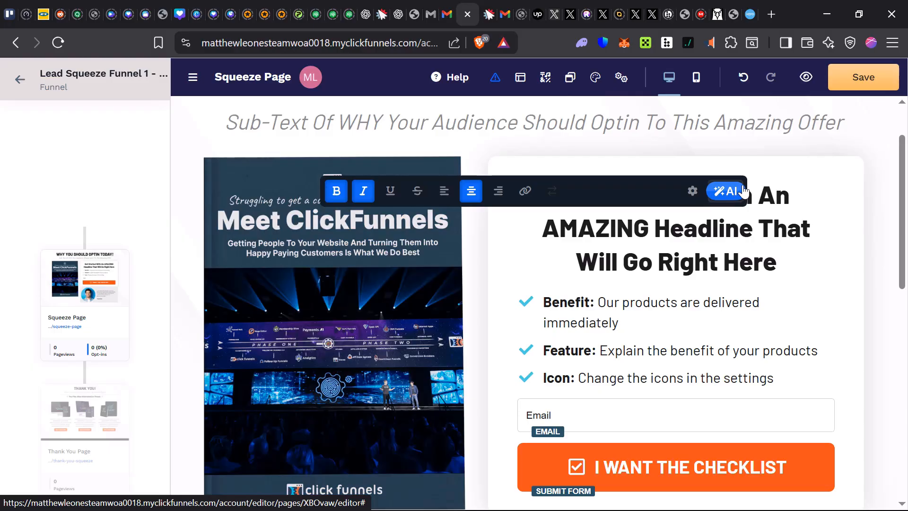
pyautogui.scroll(-2, 567, 231)
pyautogui.scroll(3, 572, 168)
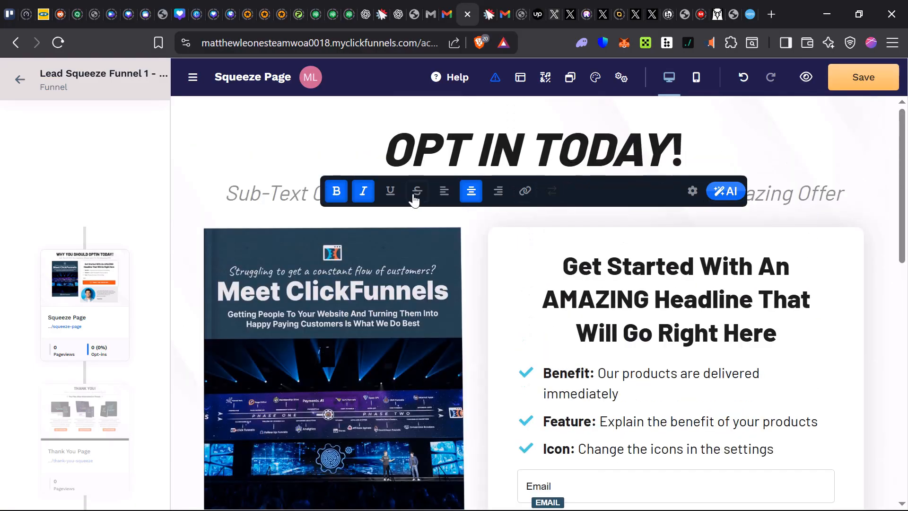
pyautogui.click(184, 173)
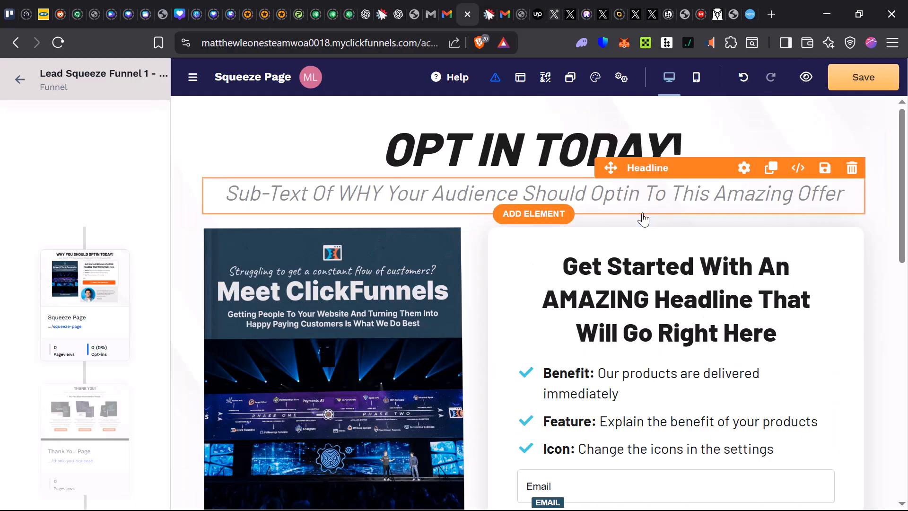
# Open the element library for the area below the testimonial, browse its categories and its content and media elements, and close it
pyautogui.scroll(-3, 642, 259)
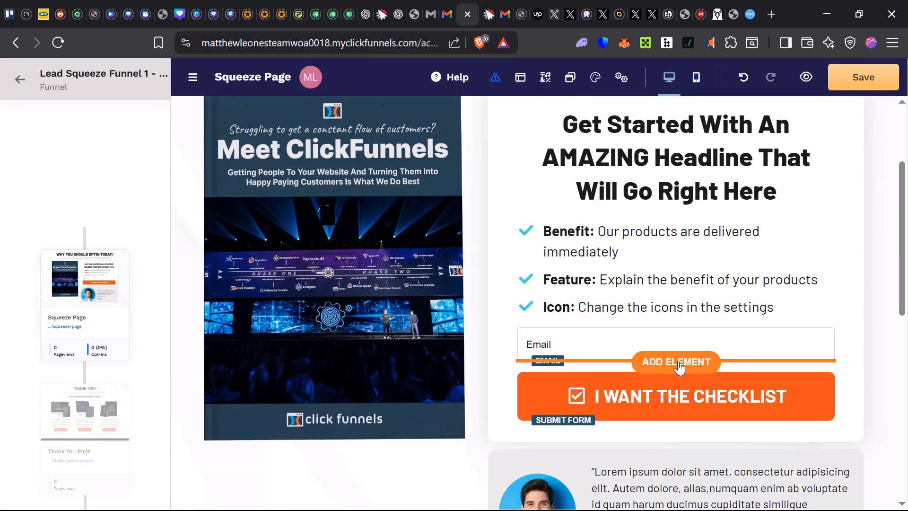
pyautogui.scroll(-6, 473, 364)
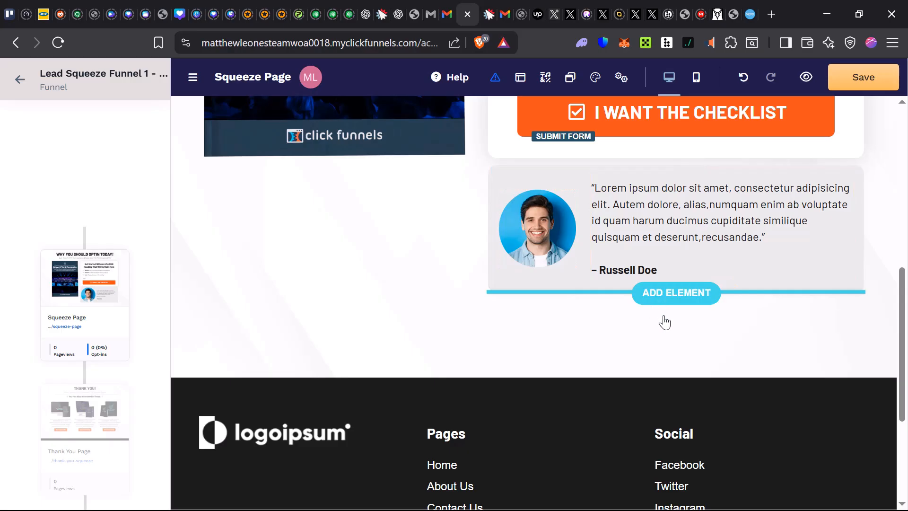
pyautogui.click(676, 297)
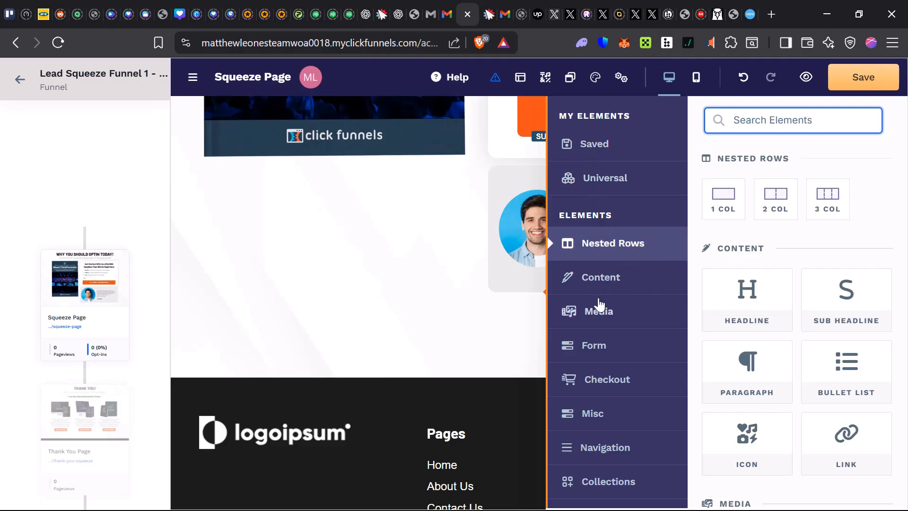
pyautogui.scroll(-2, 598, 303)
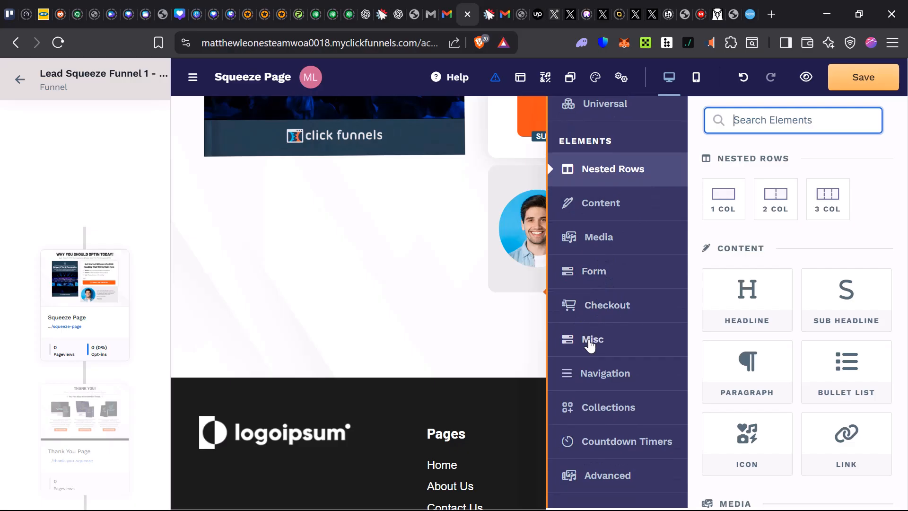
pyautogui.scroll(-1, 587, 331)
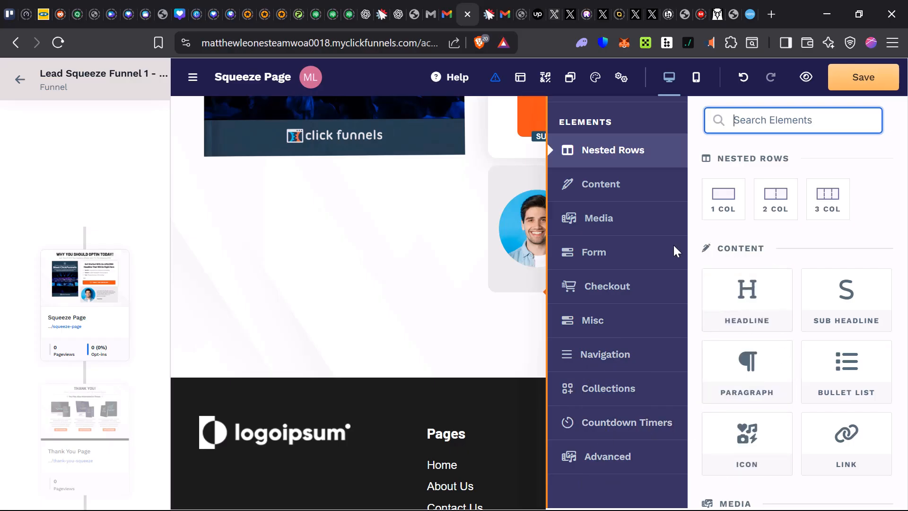
pyautogui.scroll(-5, 787, 175)
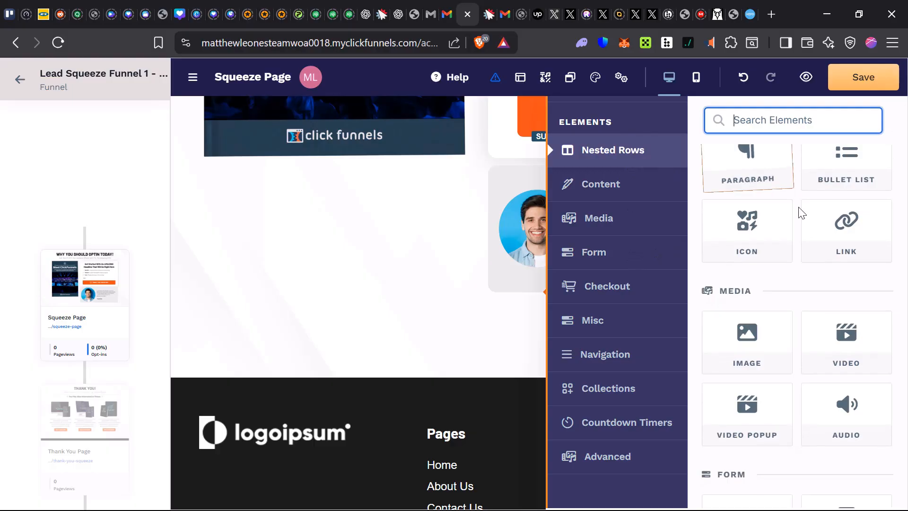
pyautogui.scroll(3, 801, 214)
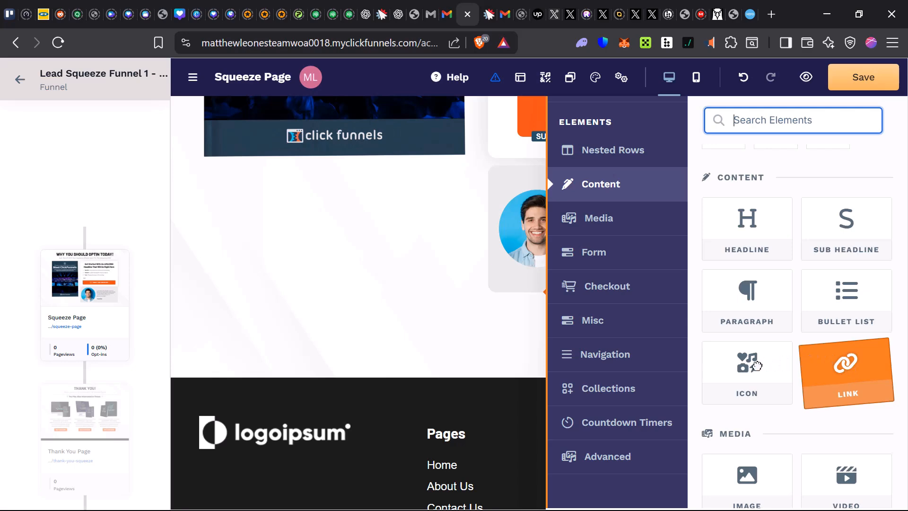
pyautogui.moveTo(757, 365); pyautogui.dragTo(578, 336)
# Review the Squeeze Page layout from the headline and opt-in form through the testimonial to the footer block
pyautogui.scroll(7, 505, 318)
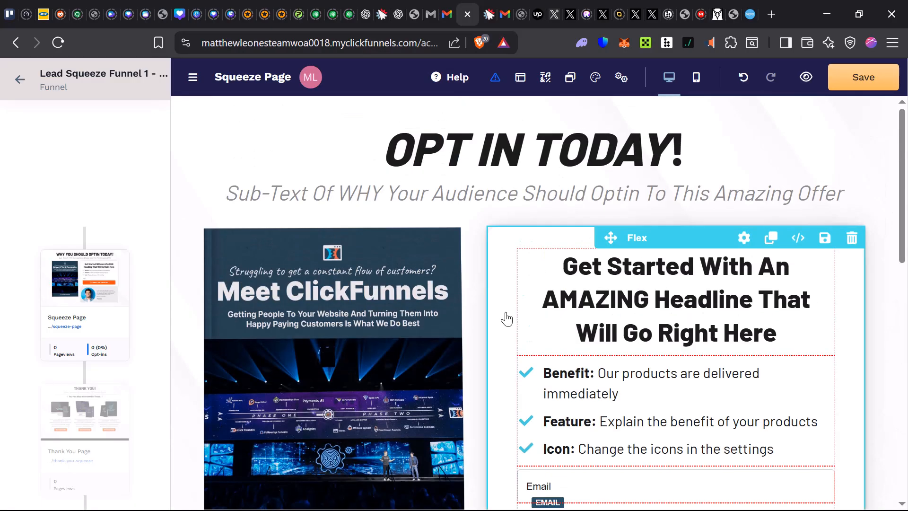
pyautogui.scroll(-15, 507, 317)
pyautogui.scroll(12, 480, 306)
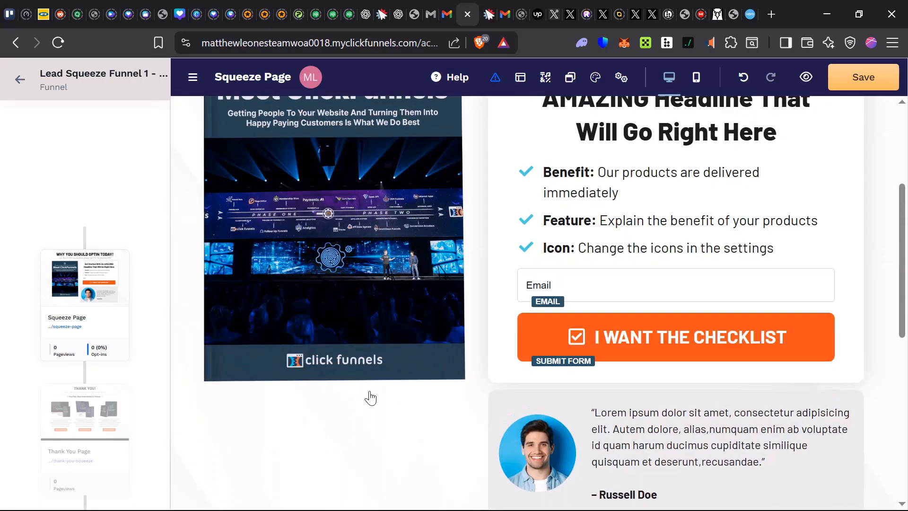
pyautogui.scroll(-3, 367, 427)
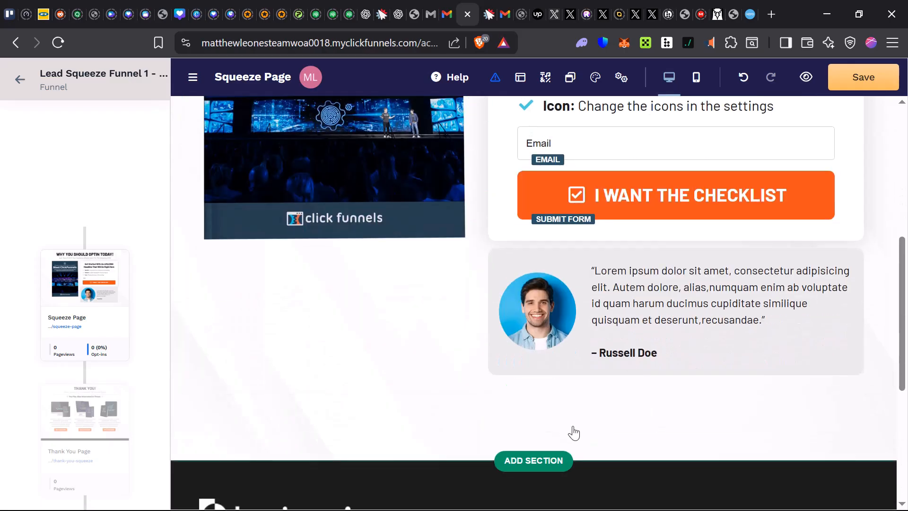
pyautogui.scroll(-6, 572, 405)
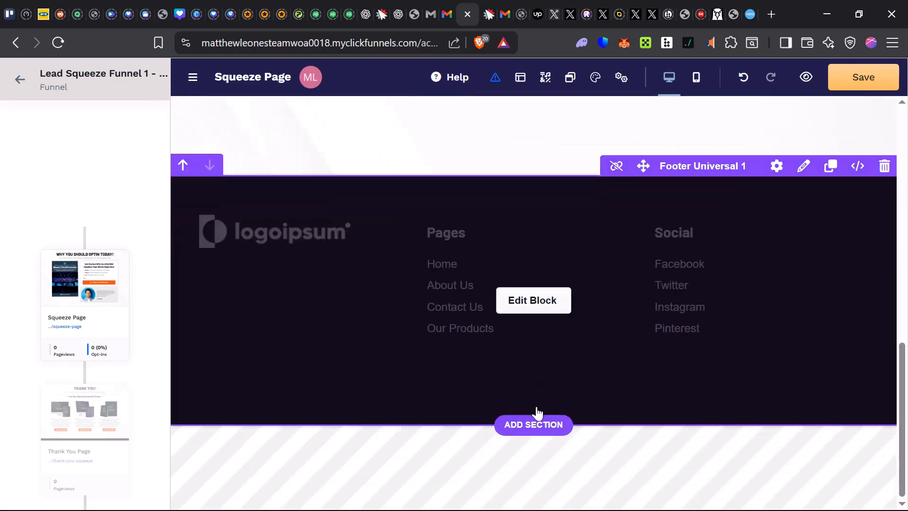
pyautogui.scroll(9, 539, 411)
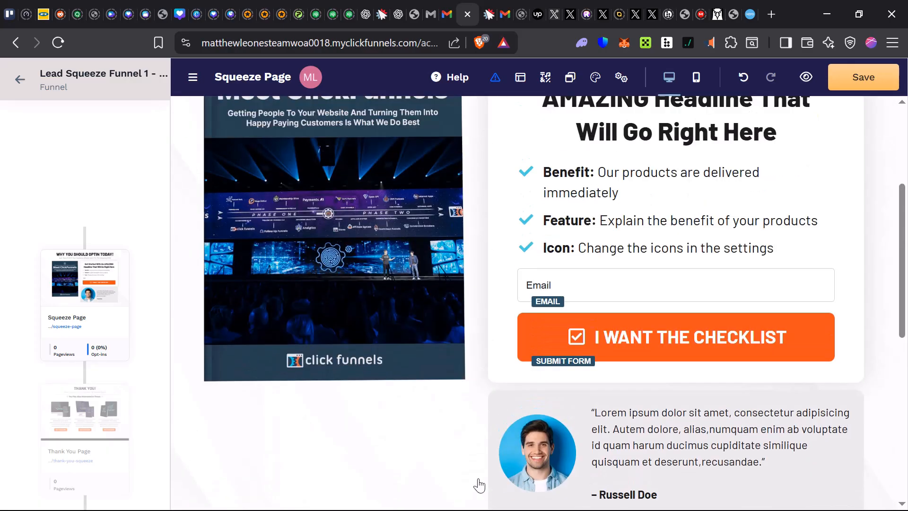
pyautogui.scroll(4, 479, 485)
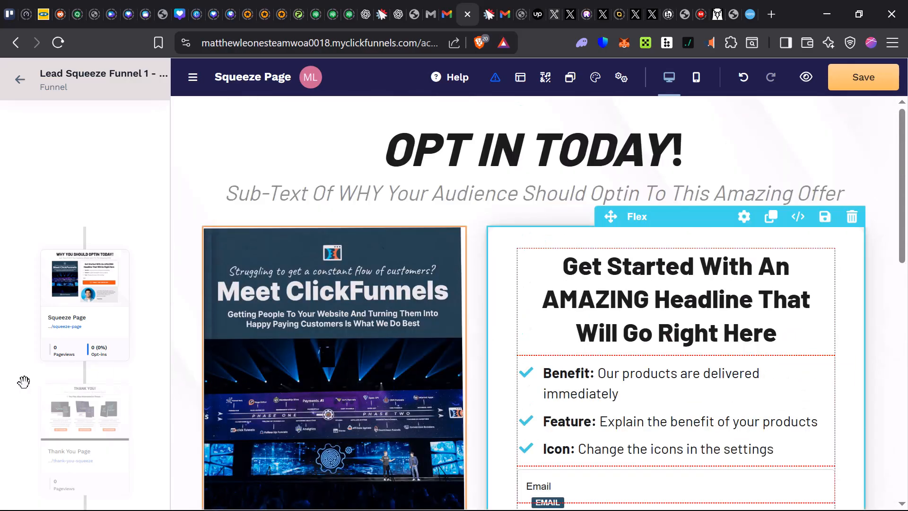
# Switch to editing the Thank You Page, discarding the unsaved Squeeze Page changes, and view its product offer section
pyautogui.scroll(-3, 24, 381)
pyautogui.click(74, 260)
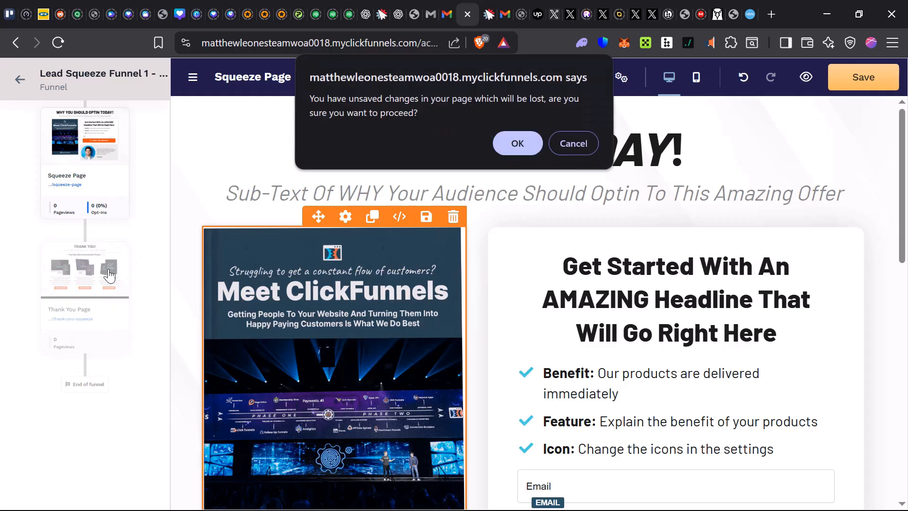
pyautogui.click(528, 139)
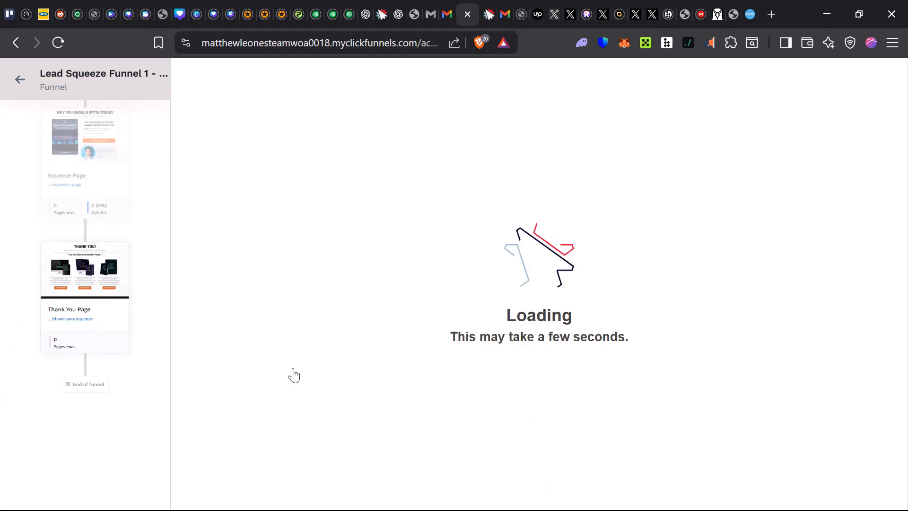
pyautogui.scroll(-3, 513, 349)
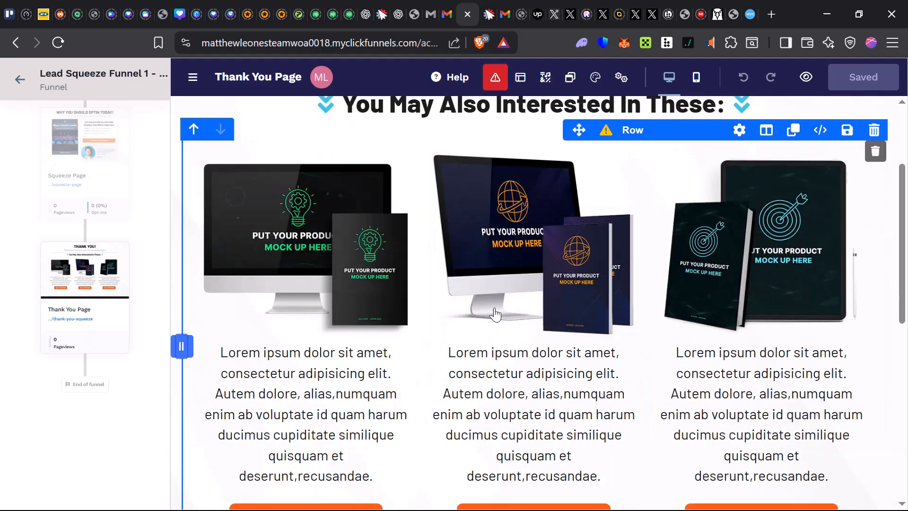
# Delete the product mock-up image and the paragraph beneath it from the first product column of the Thank You Page
pyautogui.click(506, 292)
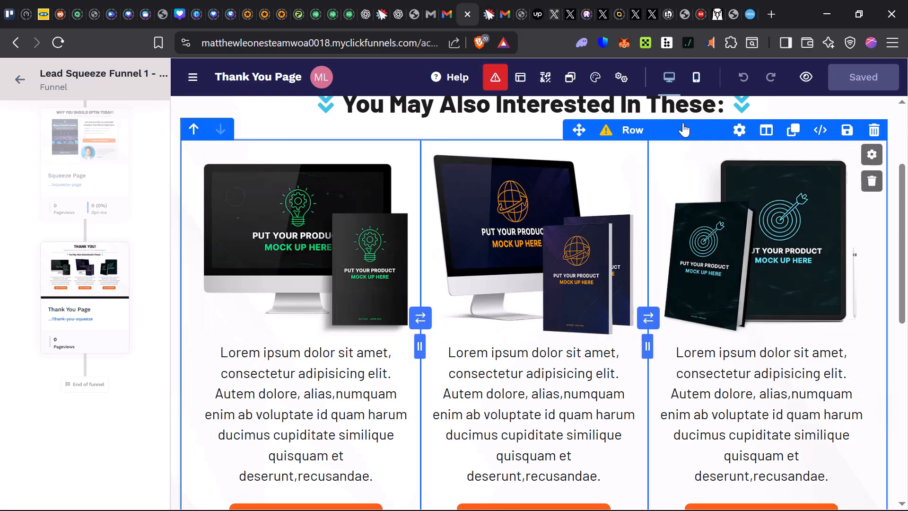
pyautogui.scroll(-5, 533, 320)
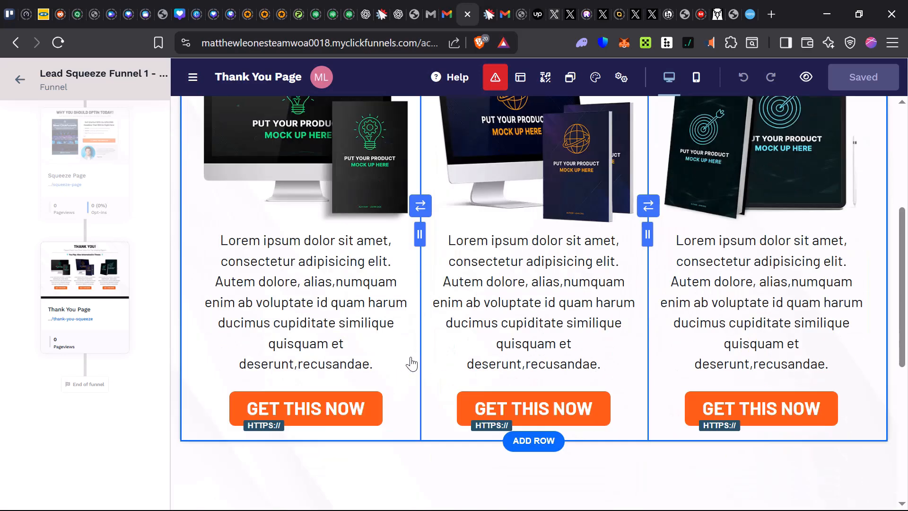
pyautogui.scroll(8, 594, 329)
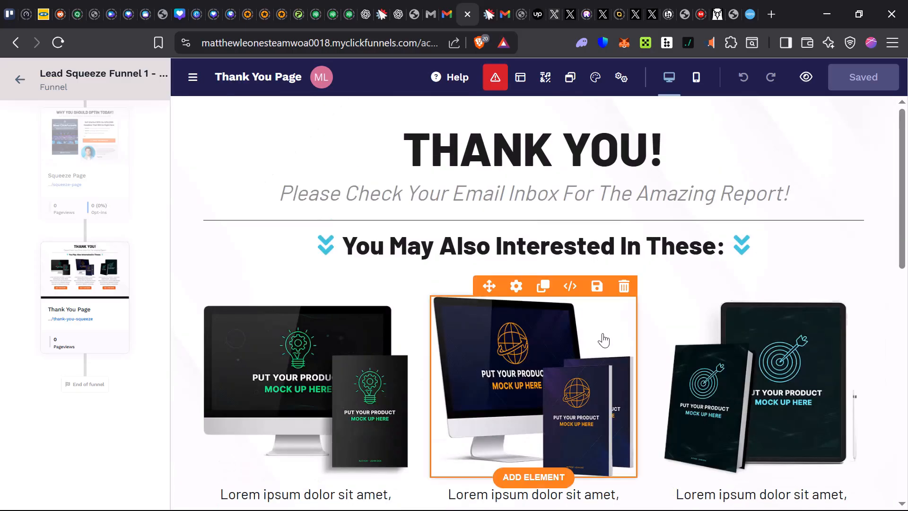
pyautogui.scroll(-5, 604, 340)
pyautogui.scroll(5, 603, 339)
pyautogui.click(396, 286)
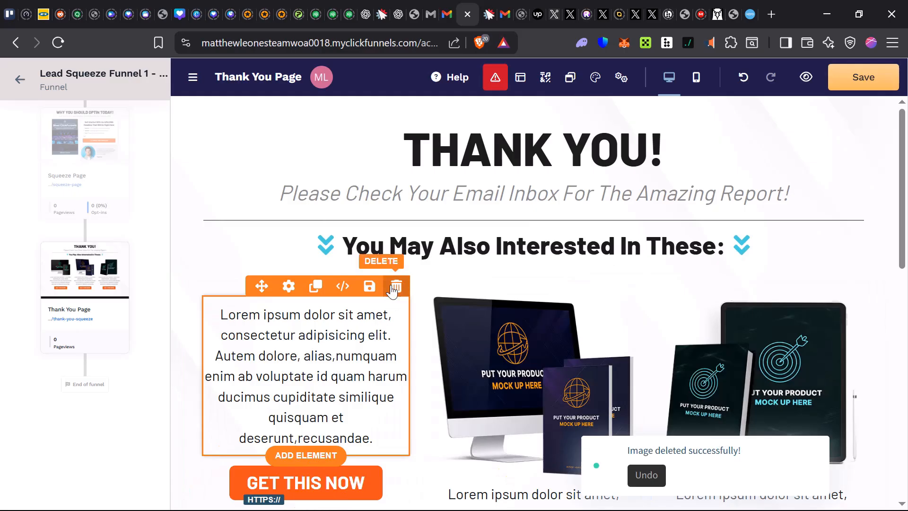
pyautogui.click(396, 286)
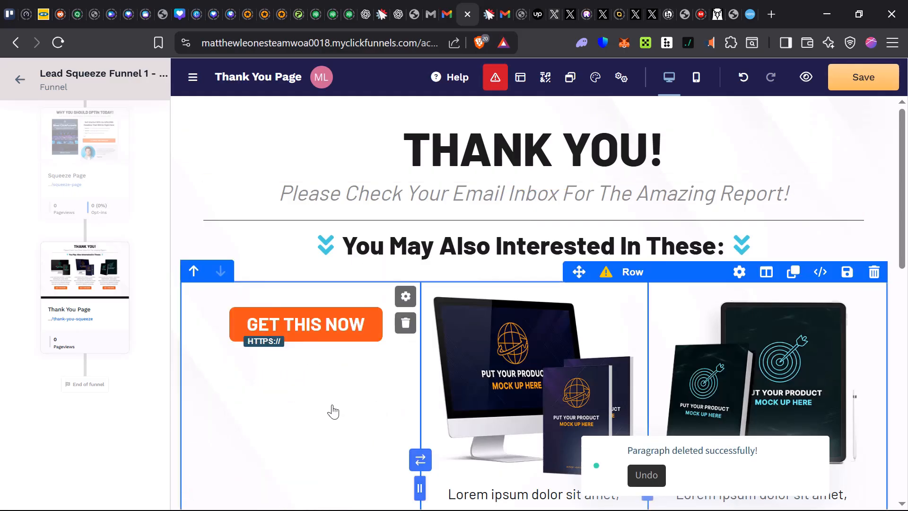
# Add an Image element between the mock-up and the description in the middle product column, and browse the element library again
pyautogui.scroll(-4, 334, 412)
pyautogui.scroll(3, 327, 385)
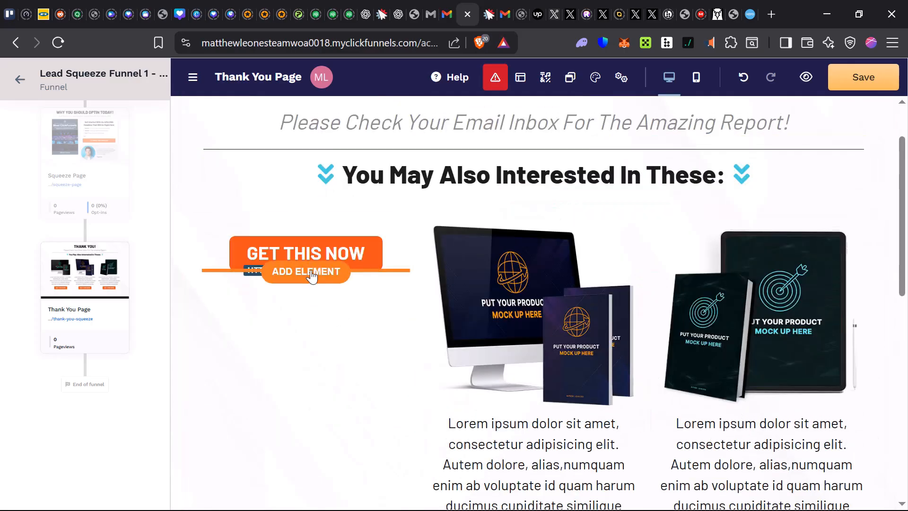
pyautogui.click(311, 273)
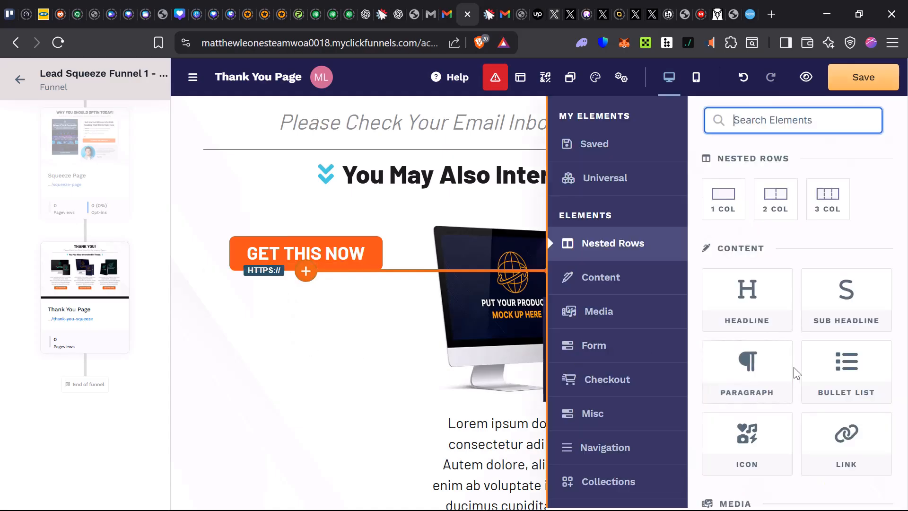
pyautogui.scroll(-5, 793, 354)
pyautogui.moveTo(766, 284); pyautogui.dragTo(342, 347)
pyautogui.moveTo(284, 349)
pyautogui.mouseDown()
pyautogui.moveTo(264, 349)
pyautogui.moveTo(279, 345)
pyautogui.mouseUp()
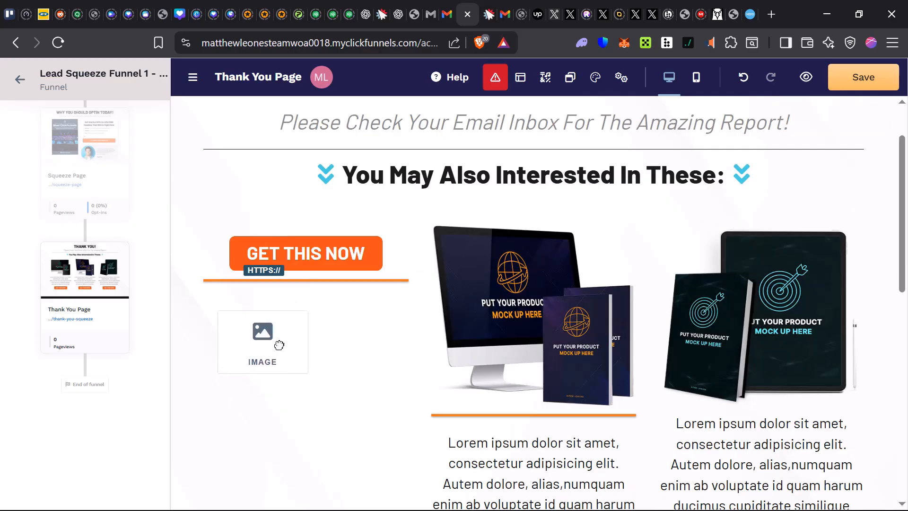
pyautogui.moveTo(249, 408); pyautogui.dragTo(257, 426)
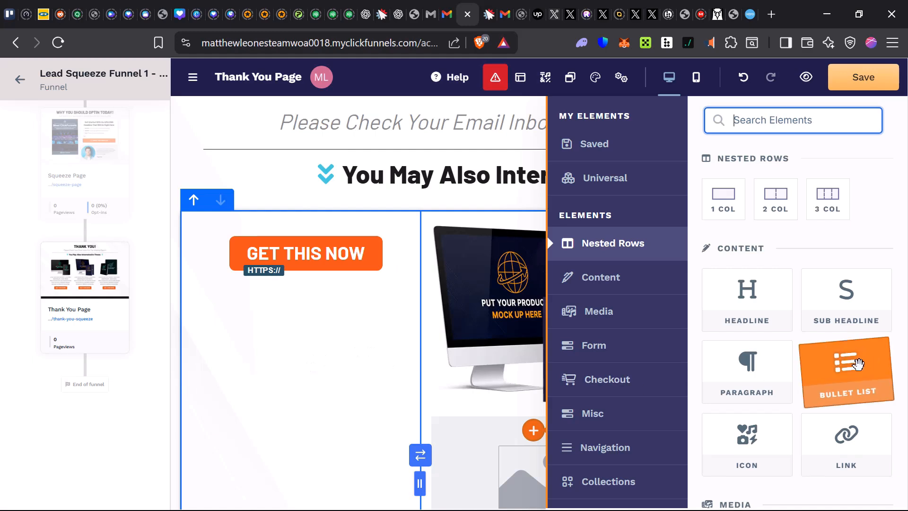
pyautogui.scroll(-3, 788, 279)
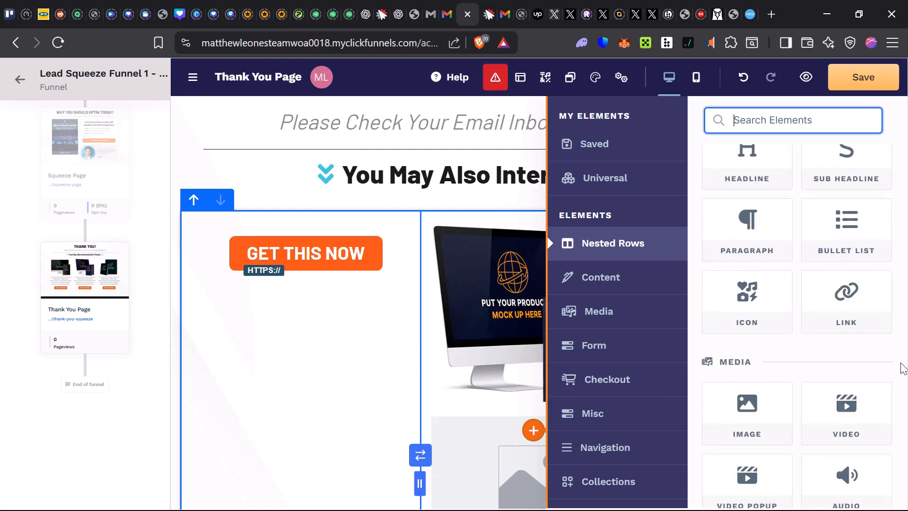
pyautogui.scroll(3, 852, 359)
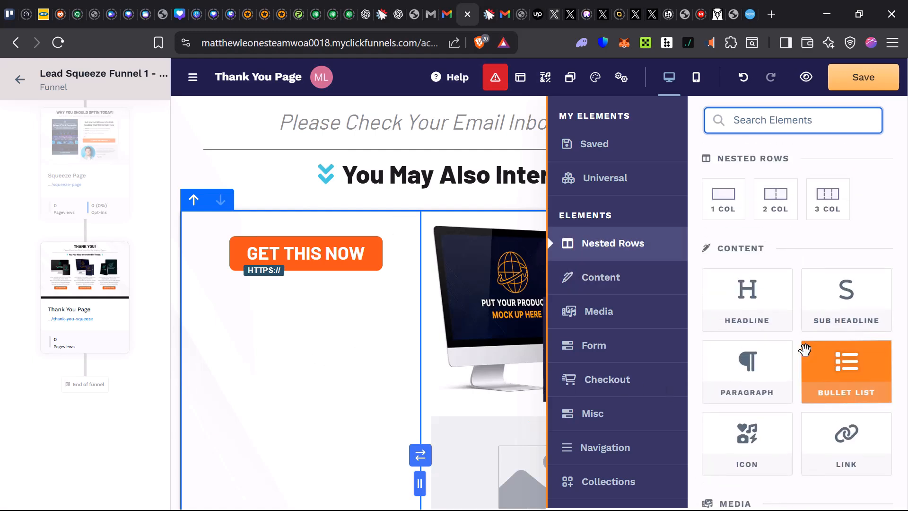
# Try to save the Thank You Page, choose to solve its errors, and review and close the error list
pyautogui.click(864, 78)
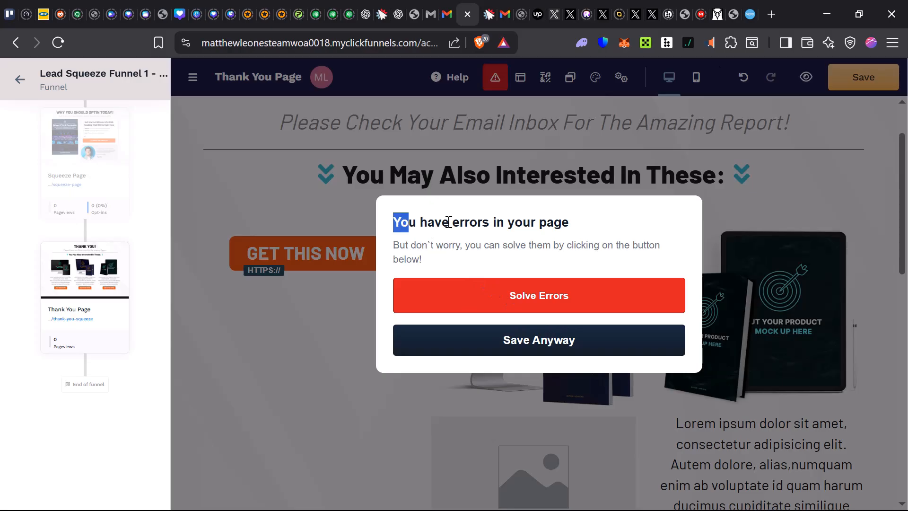
pyautogui.moveTo(449, 222); pyautogui.dragTo(599, 226)
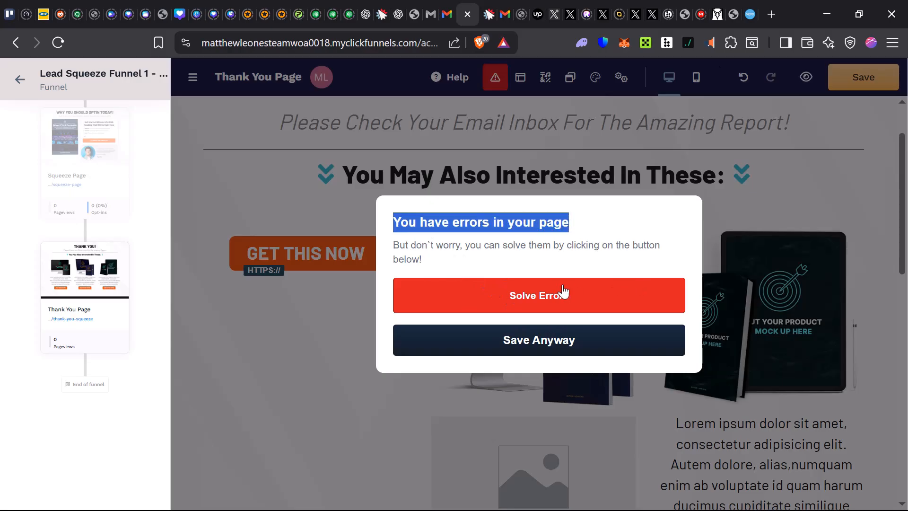
pyautogui.click(547, 300)
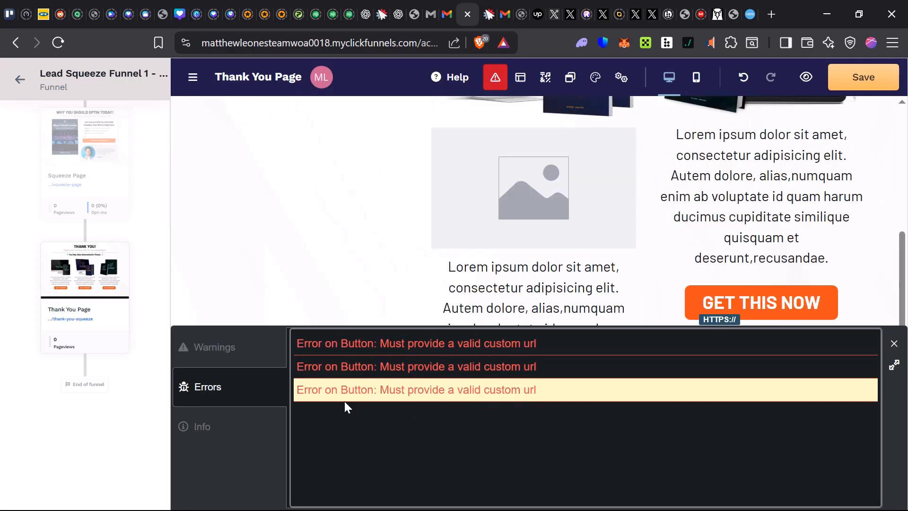
pyautogui.click(893, 345)
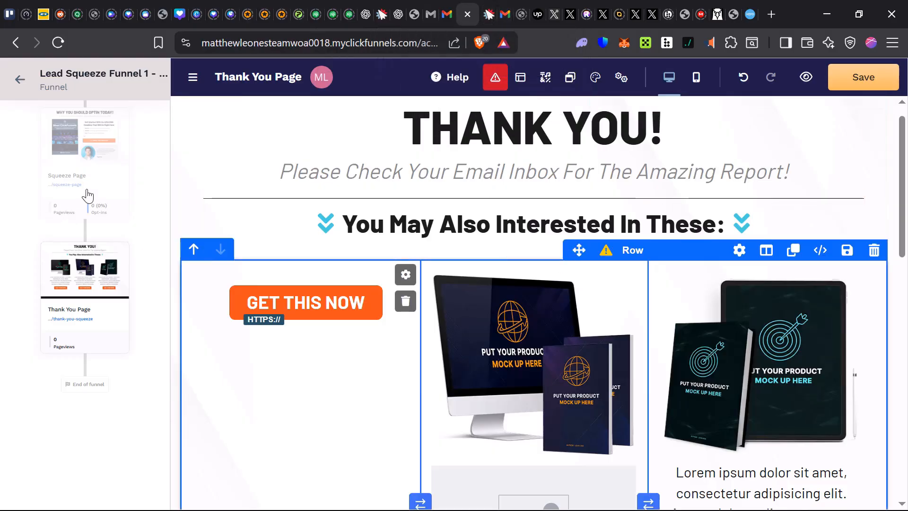
# Review the funnel's page overview and the edited Thank You Page from the product columns down to the footer
pyautogui.scroll(4, 85, 199)
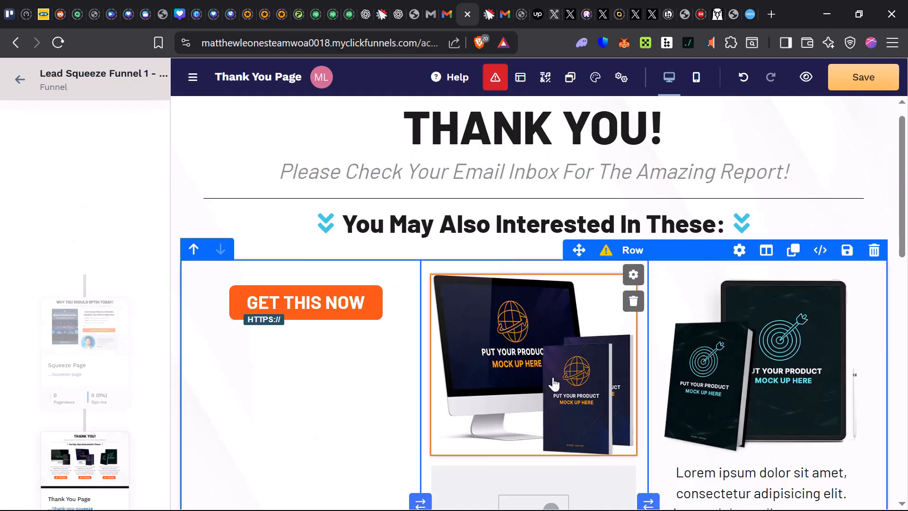
pyautogui.scroll(-3, 550, 384)
pyautogui.scroll(-8, 549, 387)
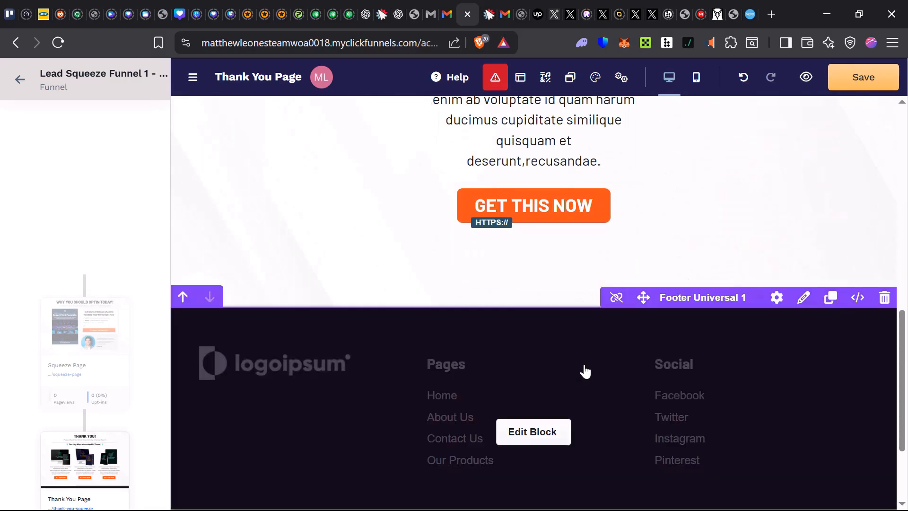
pyautogui.scroll(-3, 549, 323)
pyautogui.scroll(4, 548, 323)
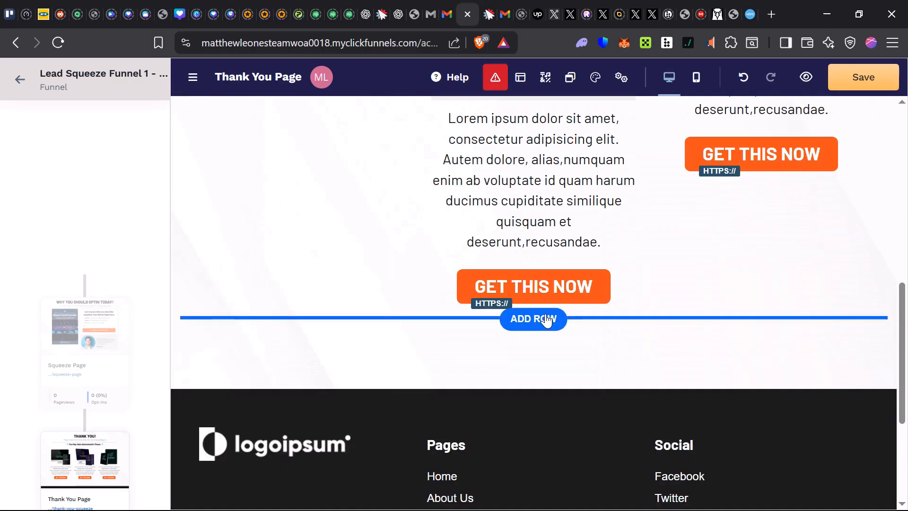
pyautogui.scroll(7, 600, 304)
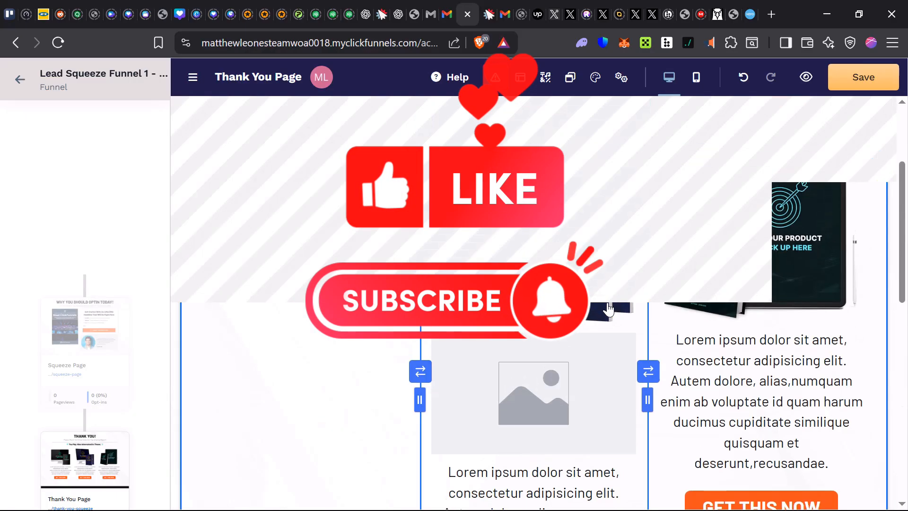